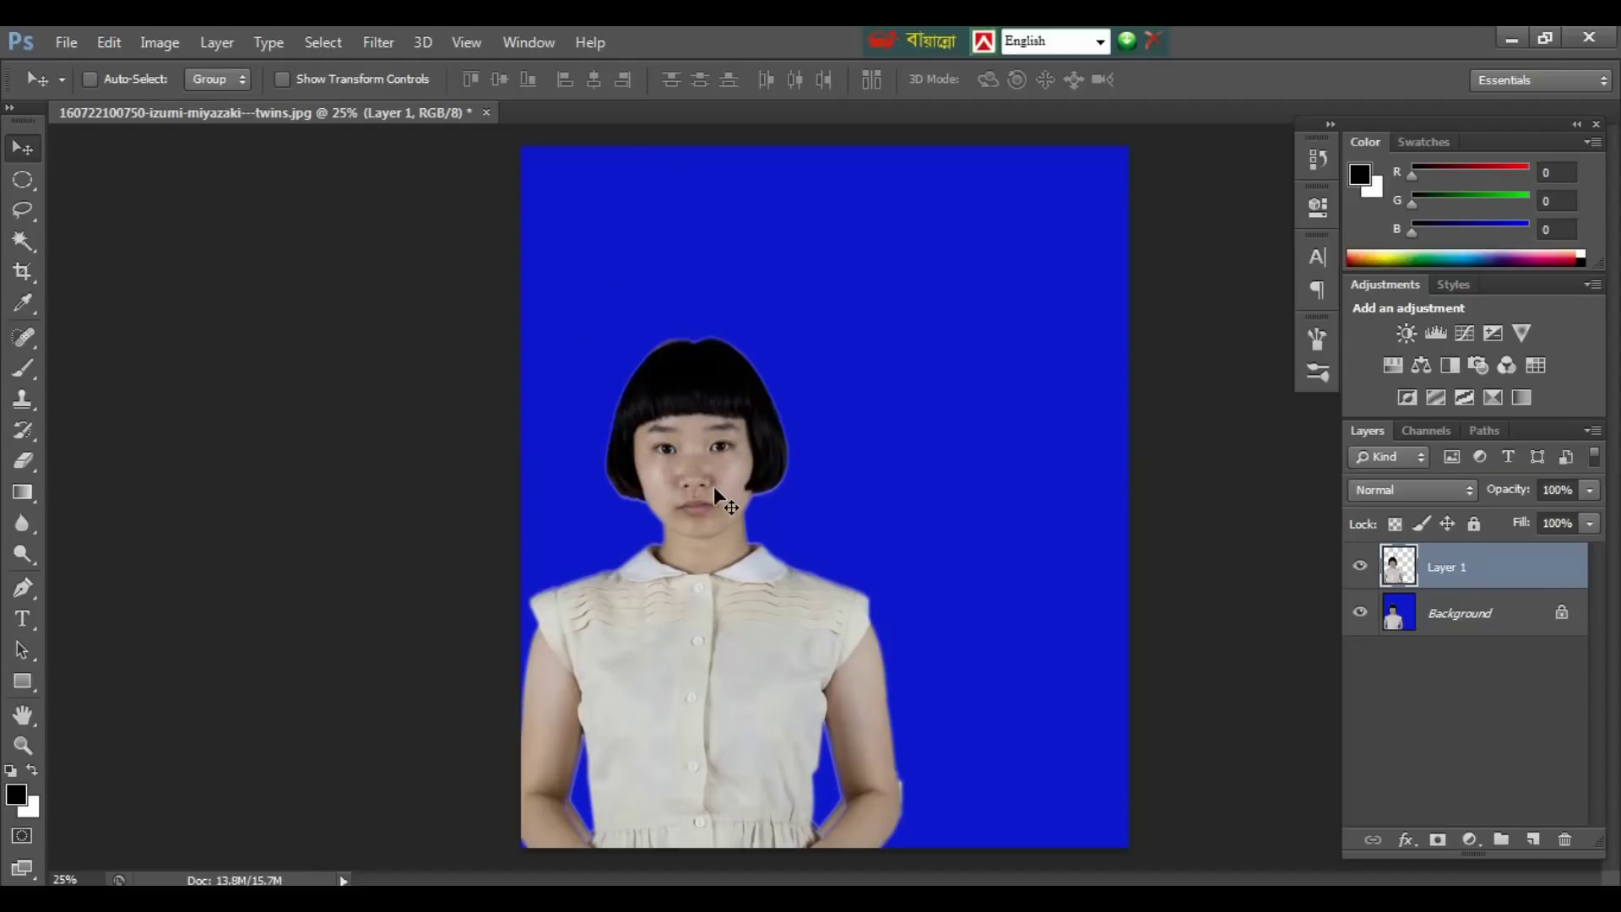
Step: Drag Layer 1 right so two girls stand side by side, then zoom to the right girl's face and neck
key("ctrl+plus")
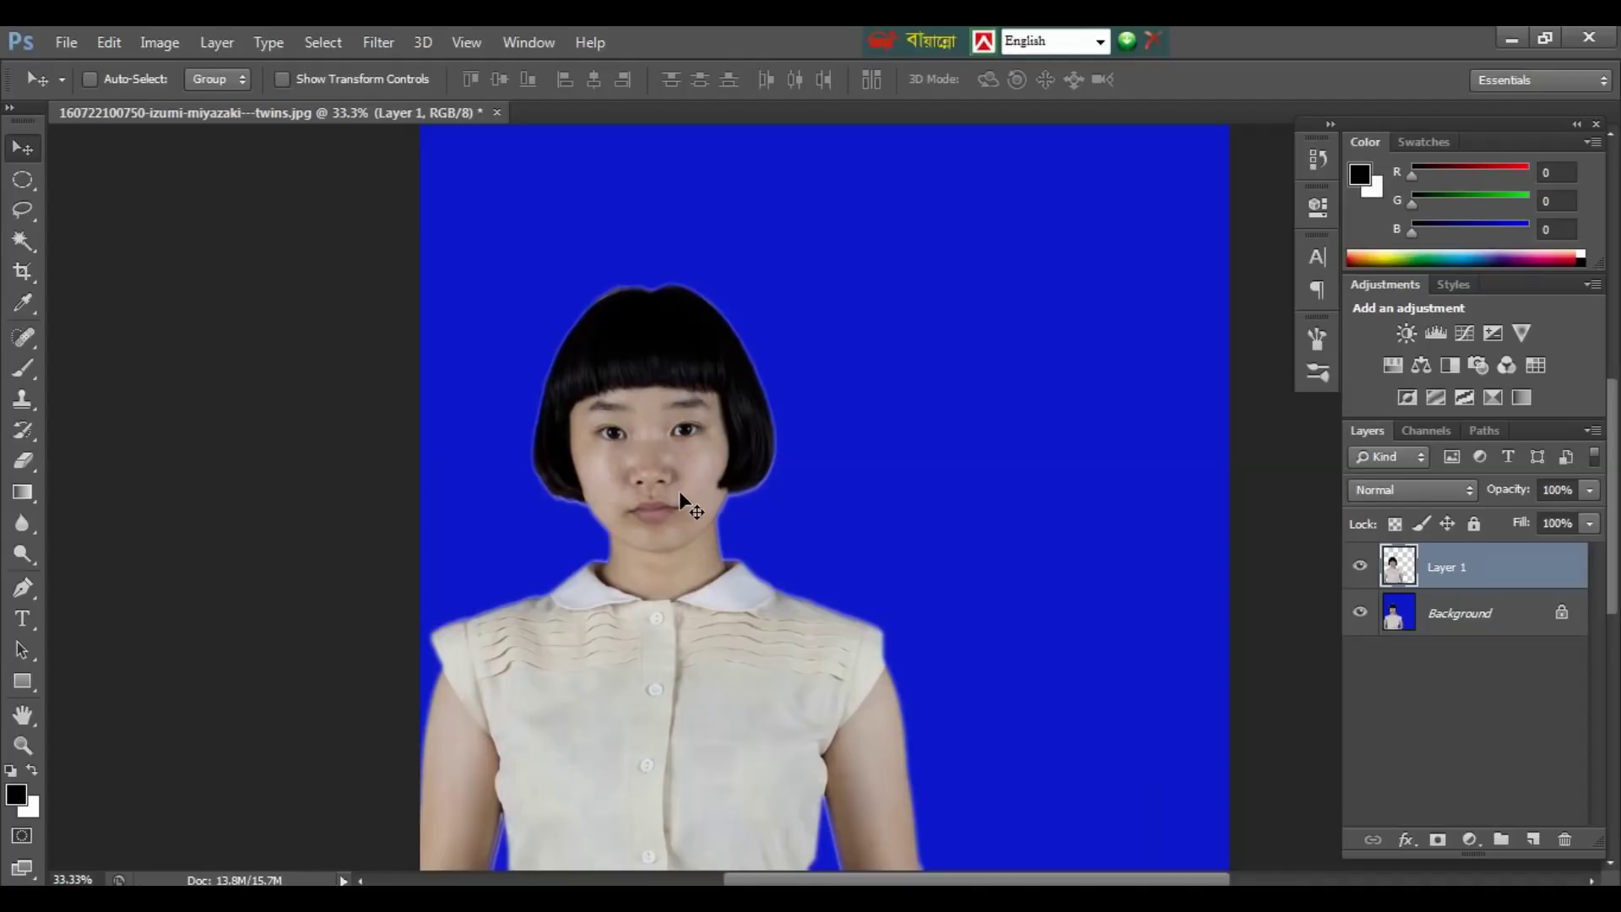
left_click_drag(679, 490, 786, 472)
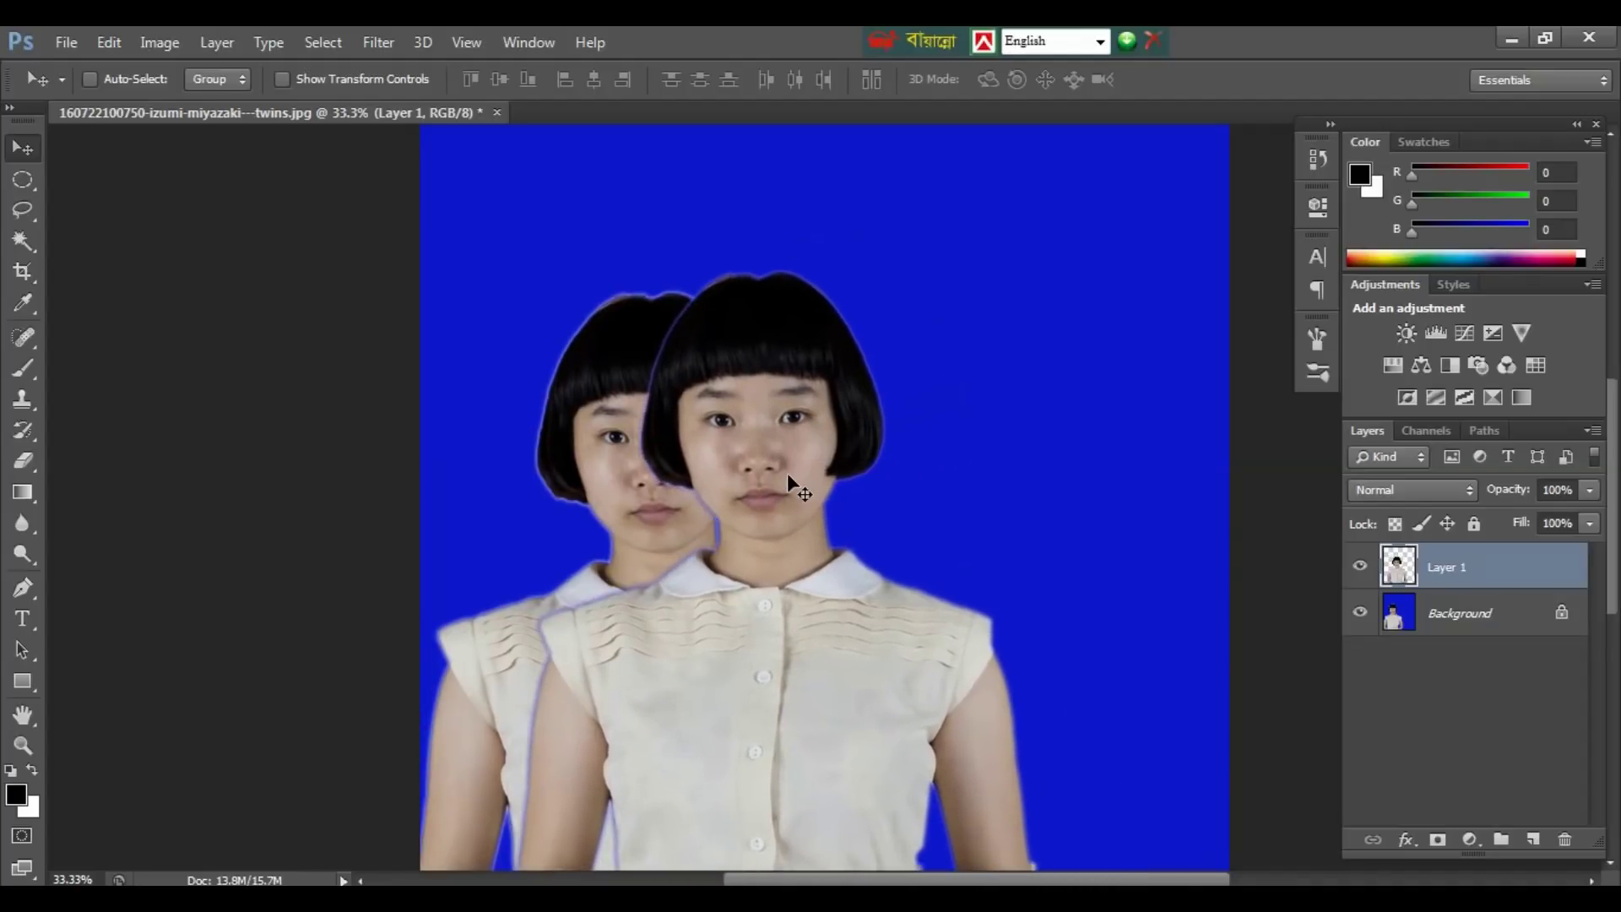
key("ctrl+minus")
mouse_move(782, 481)
left_mouse_down()
mouse_move(930, 462)
mouse_move(659, 586)
left_mouse_up()
key("ctrl+plus")
key("ctrl+plus")
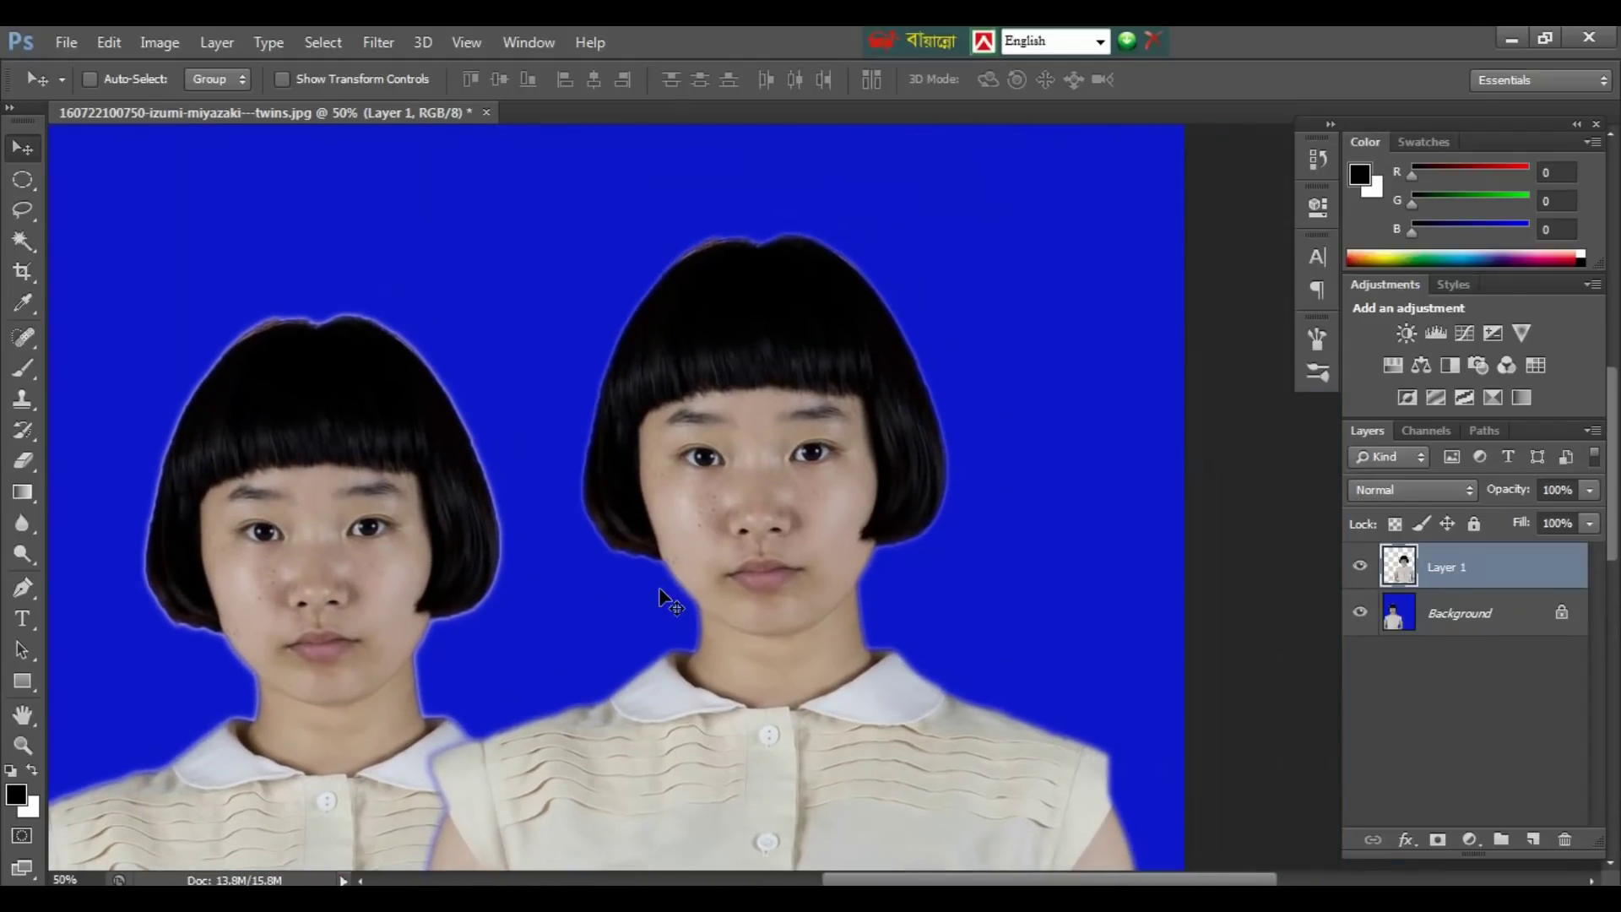
key("ctrl+plus")
left_click_drag(769, 635, 762, 496)
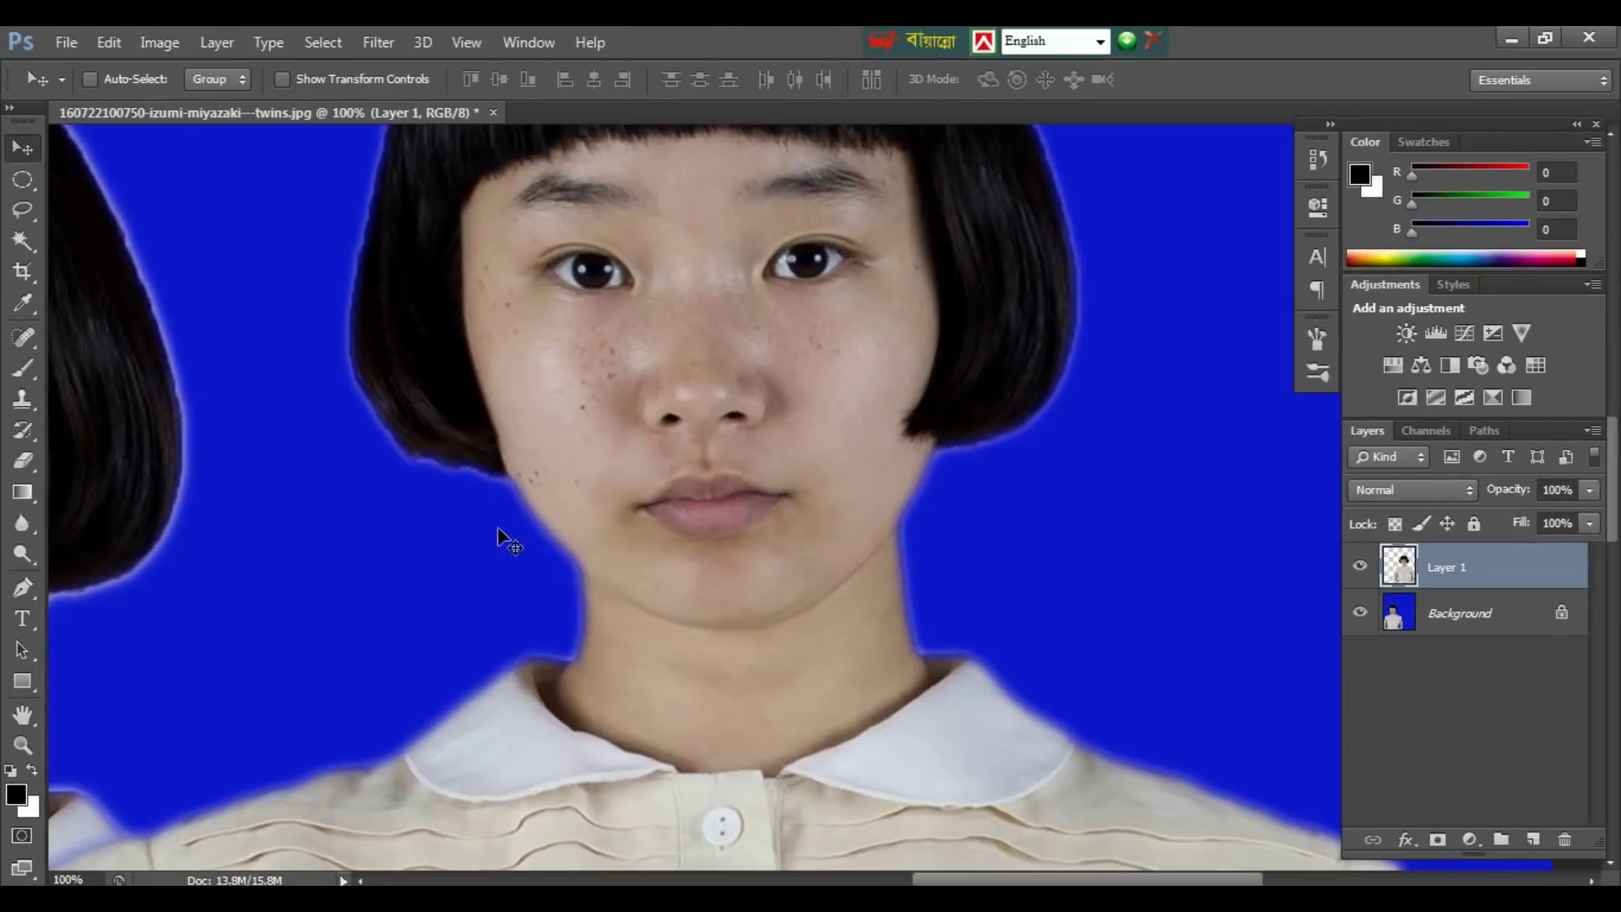
Step: Trace a pen path around the right girl's head and jaw, and copy the selection to Layer 2
key("p")
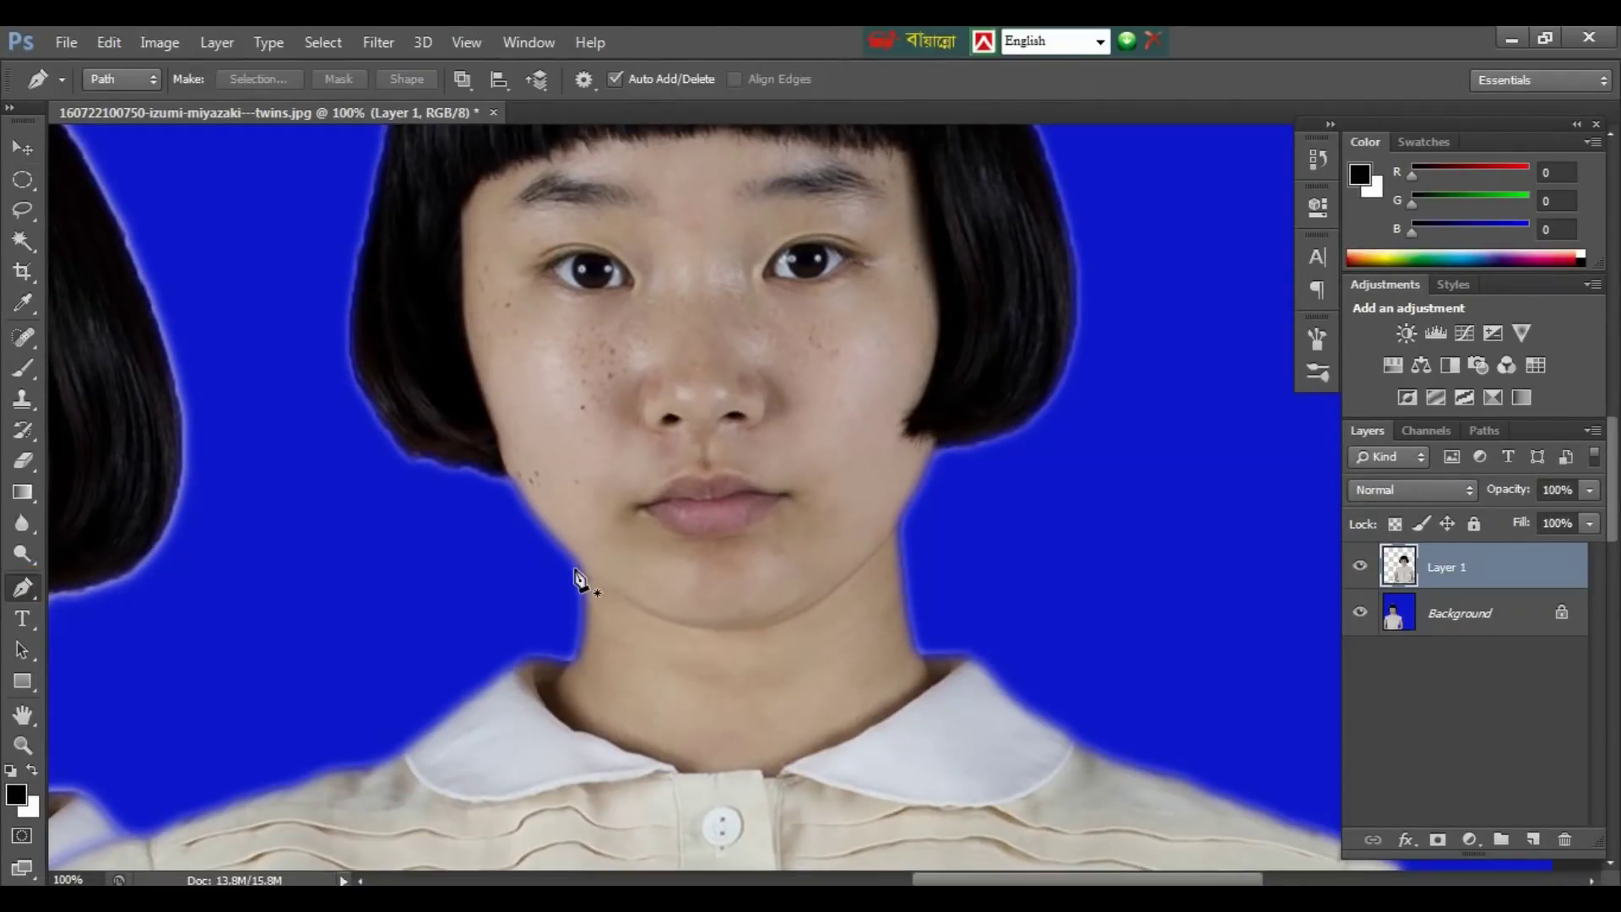
left_click(574, 570)
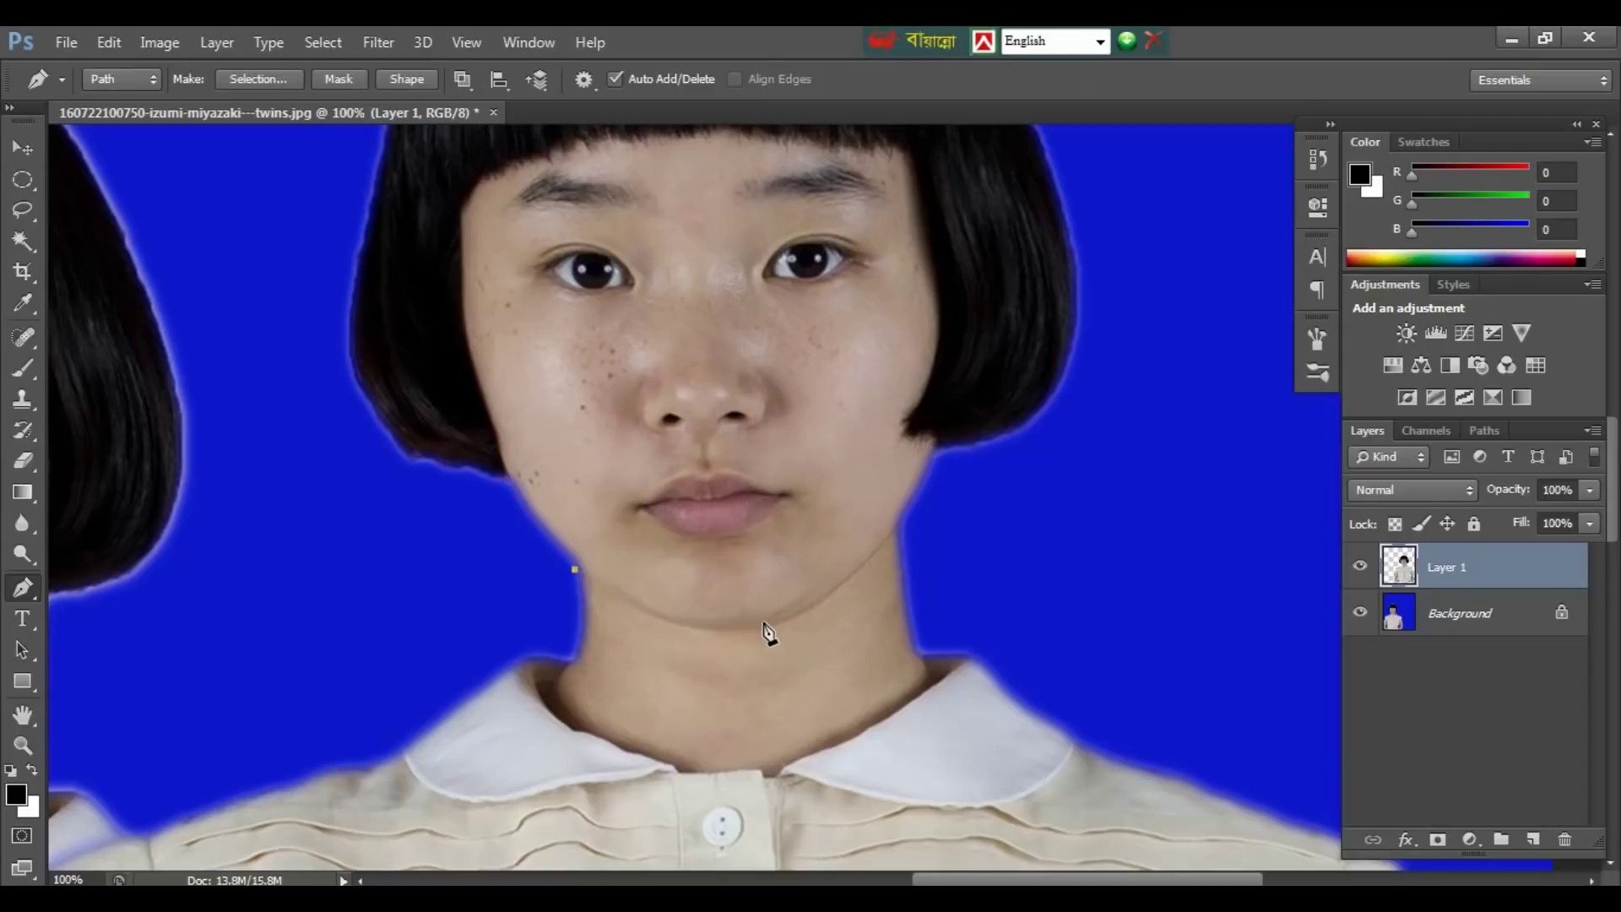
left_click_drag(803, 624, 870, 596)
key("ctrl+minus")
key("ctrl+minus")
key("ctrl+minus")
left_click(971, 339)
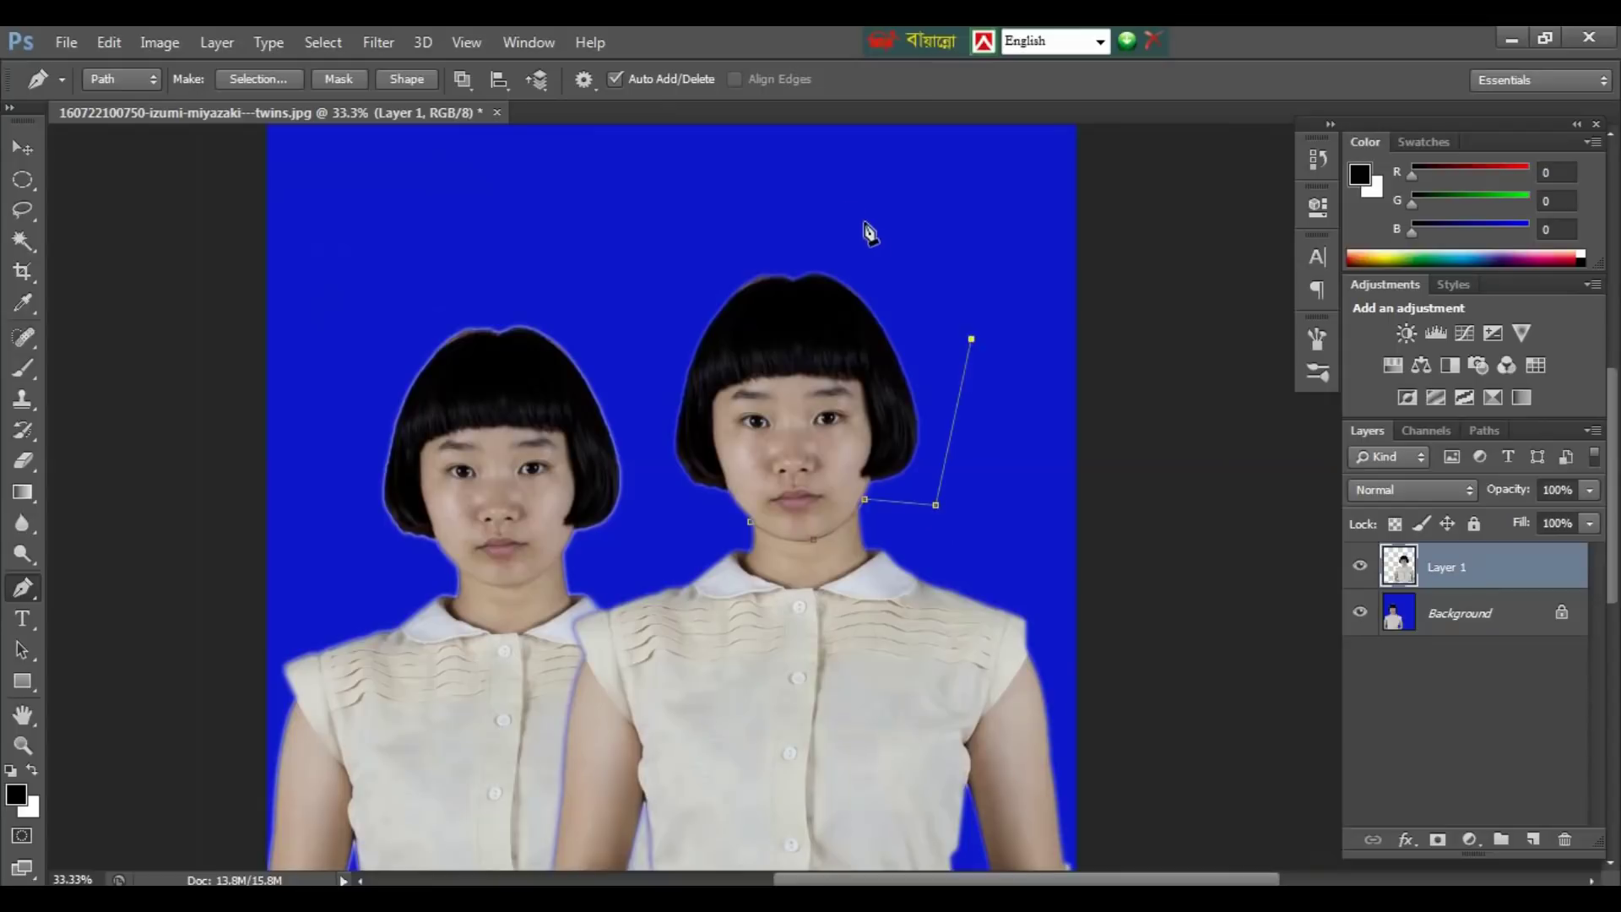
left_click(848, 206)
left_click(660, 271)
left_click(638, 405)
left_click(664, 505)
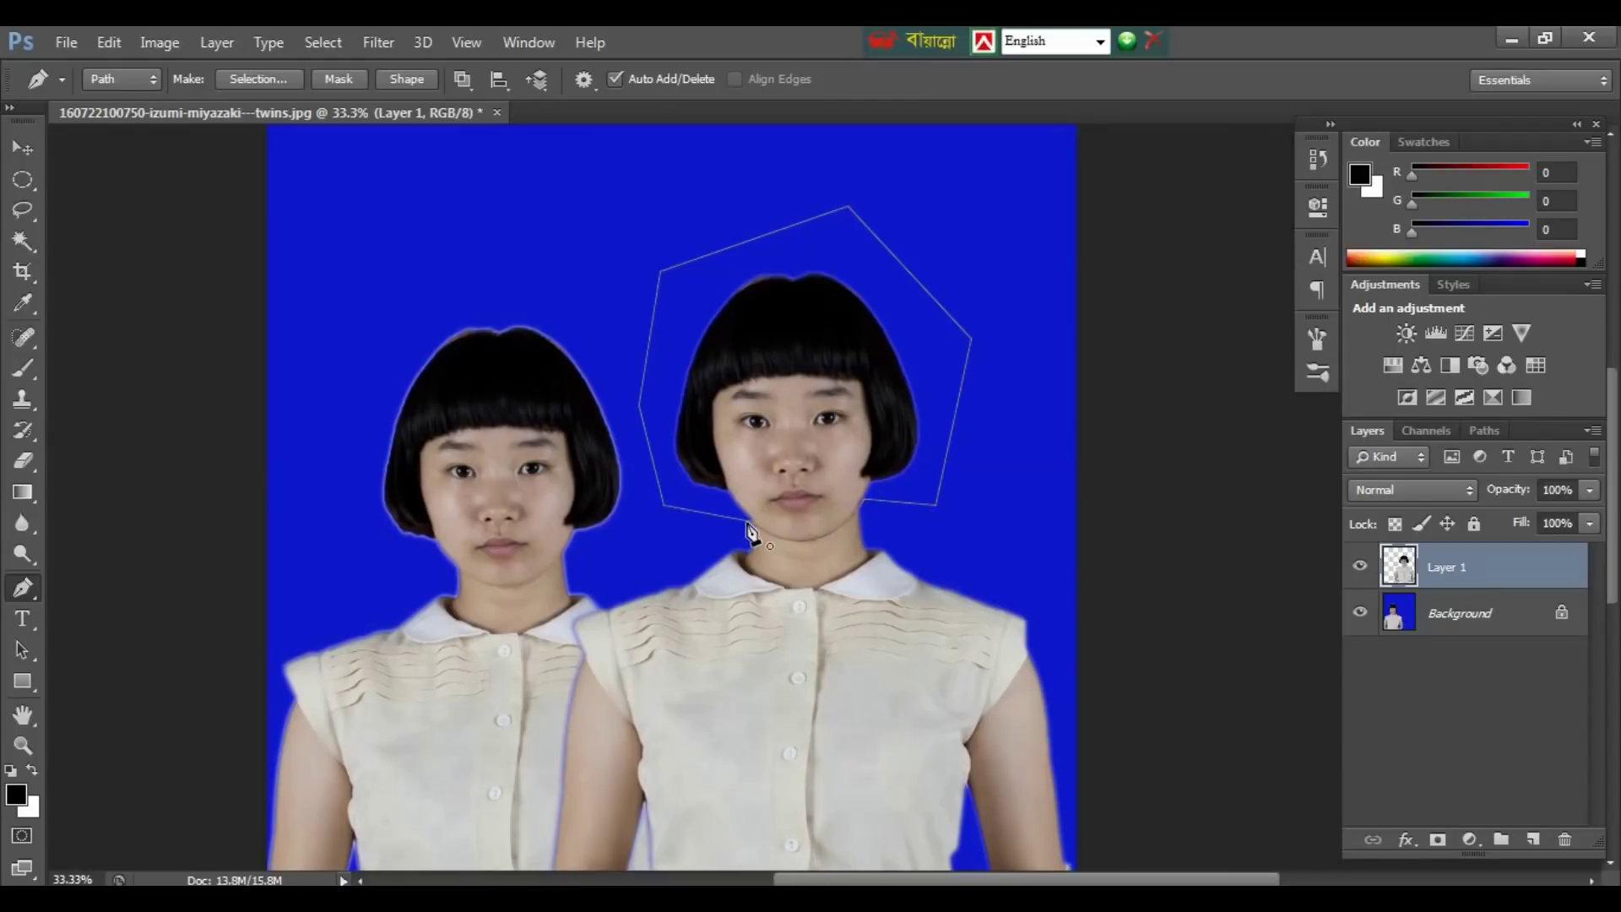
left_click(749, 529)
key("ctrl+Return")
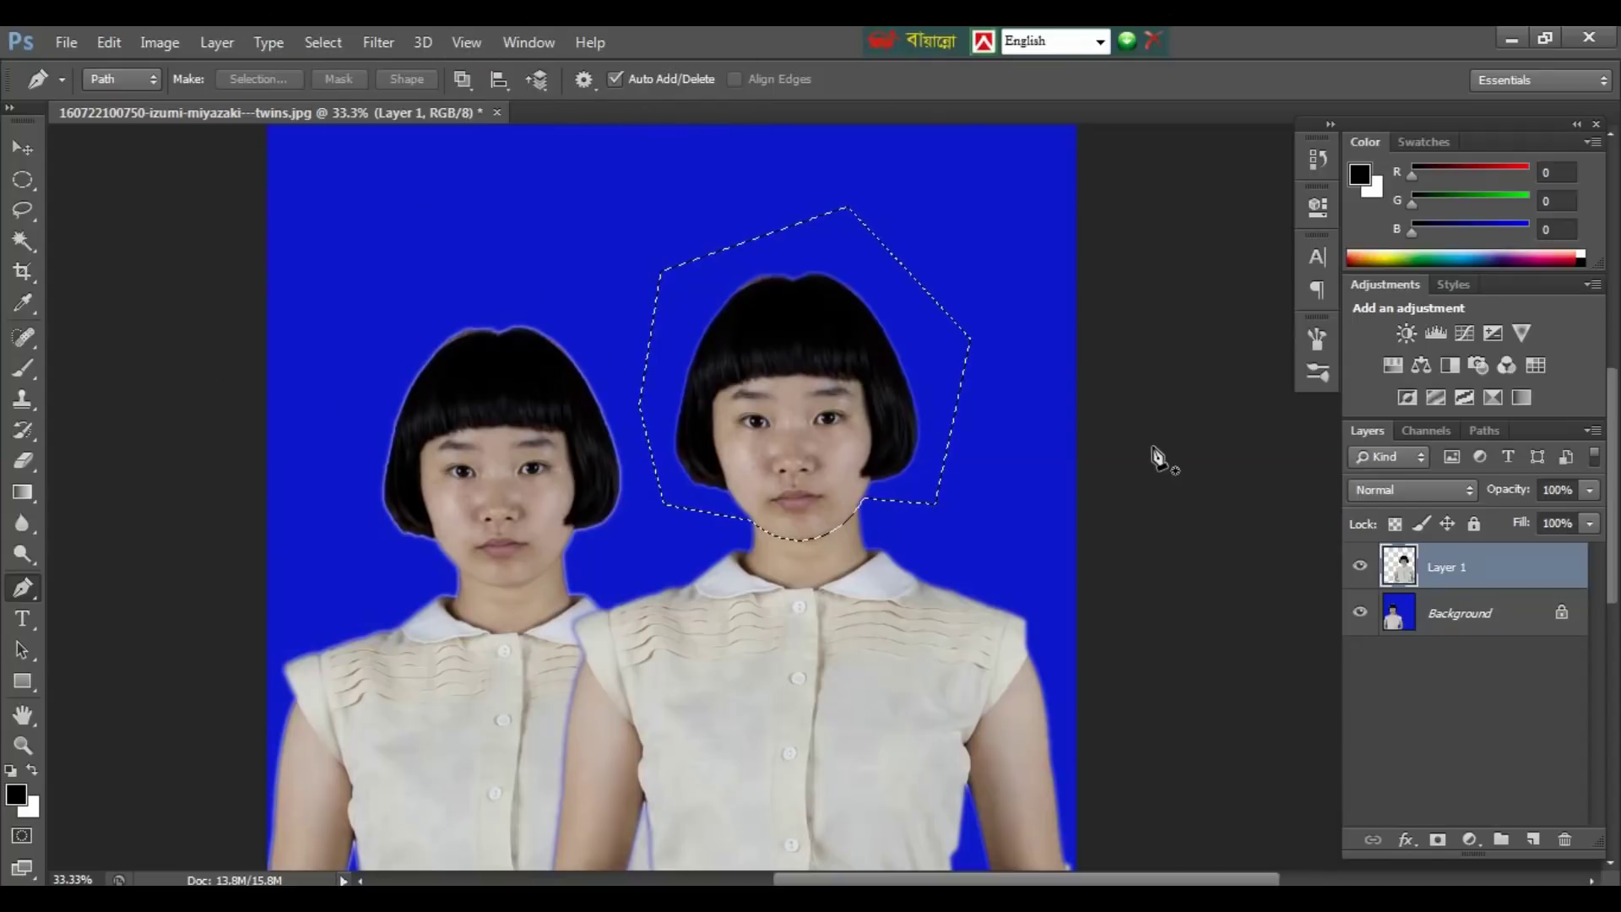
key("ctrl+j")
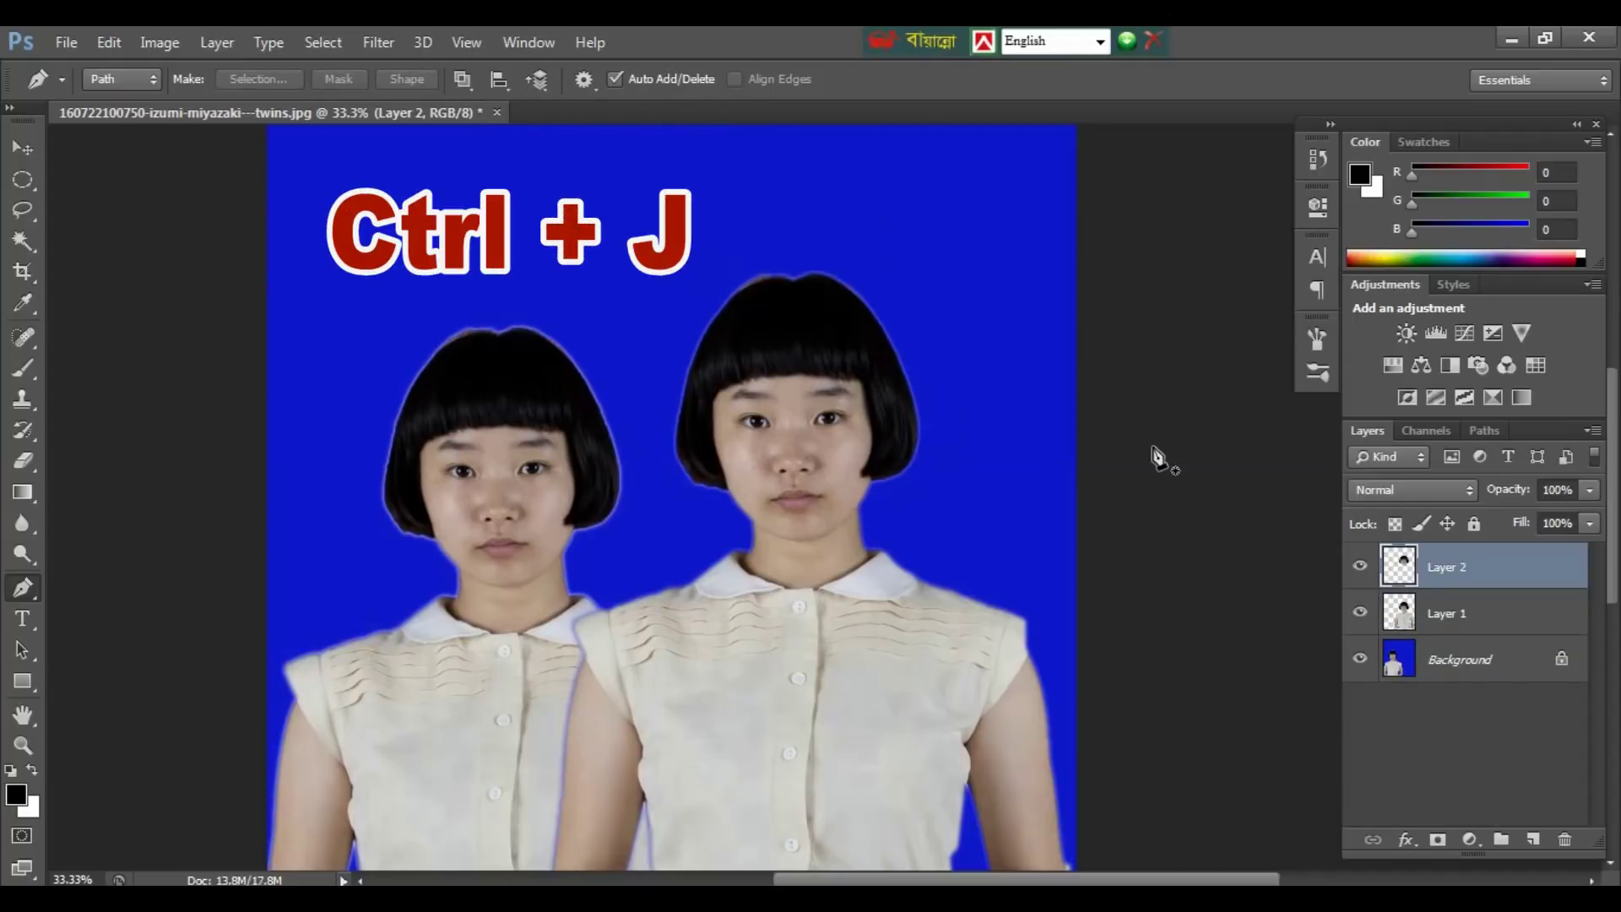
Step: Scale up the copied head on Layer 2 and raise it above the shoulders
key("v")
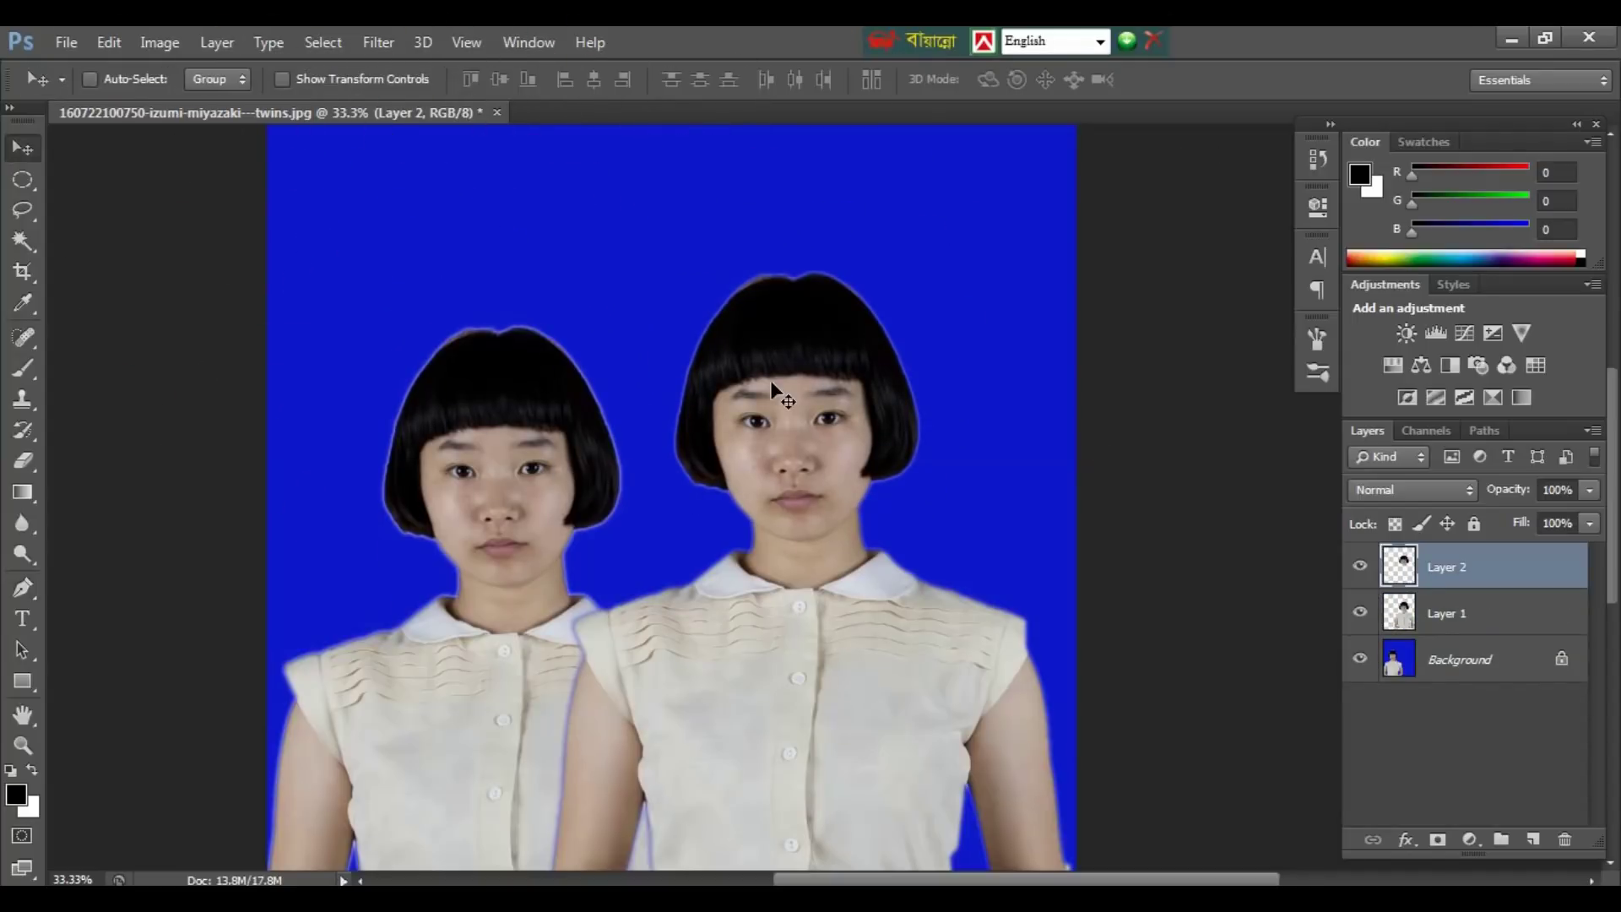
left_click_drag(770, 380, 775, 390)
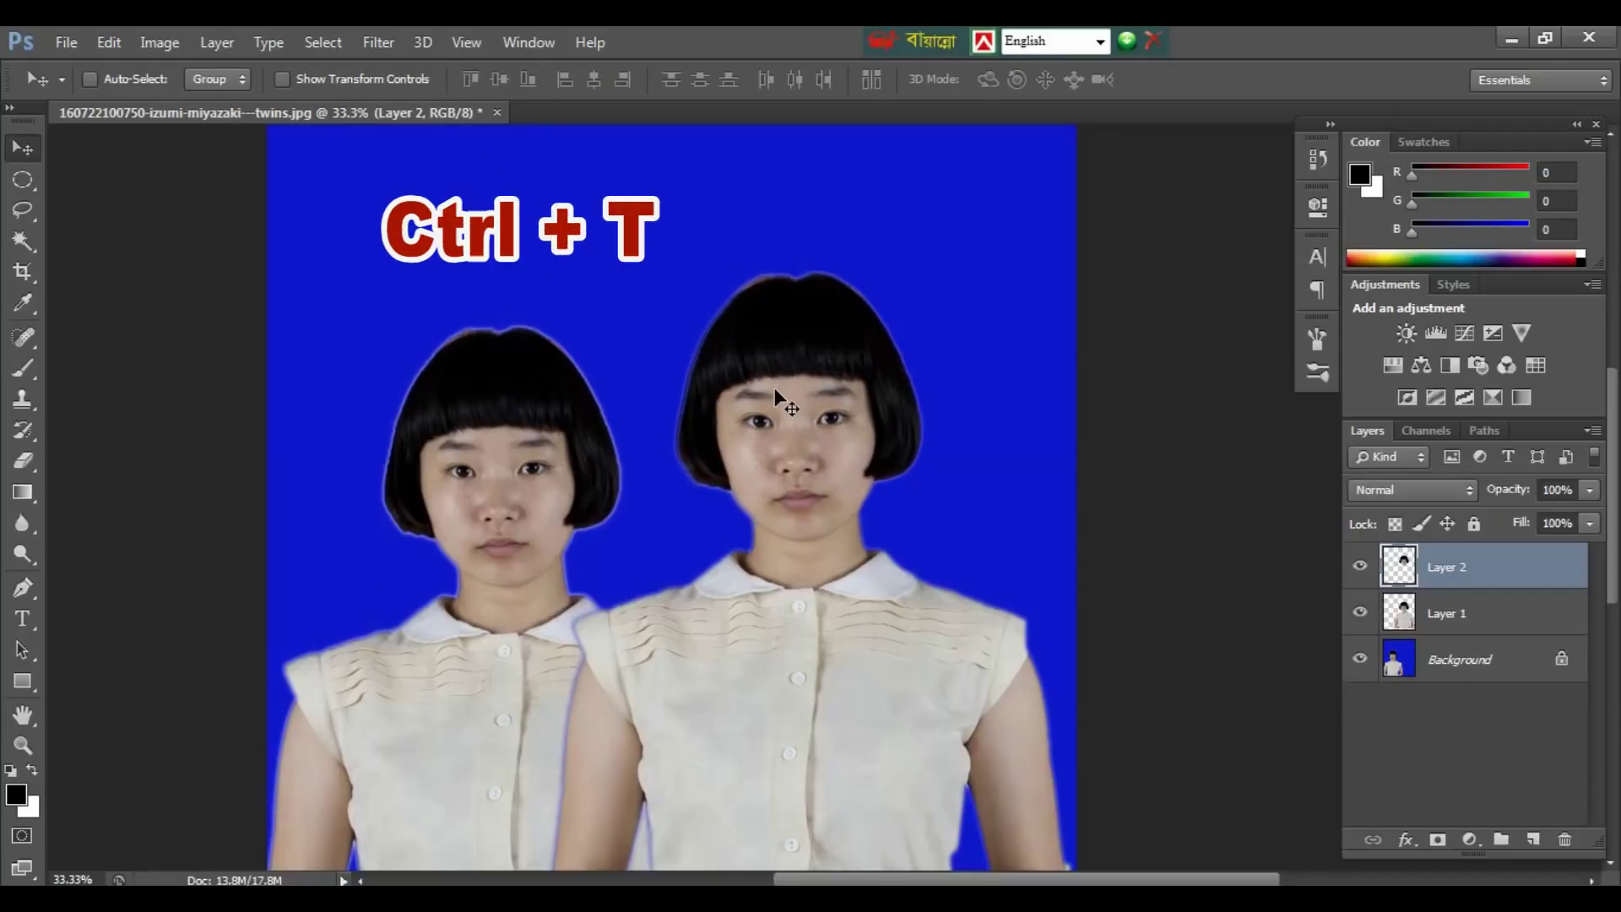
key("ctrl+t")
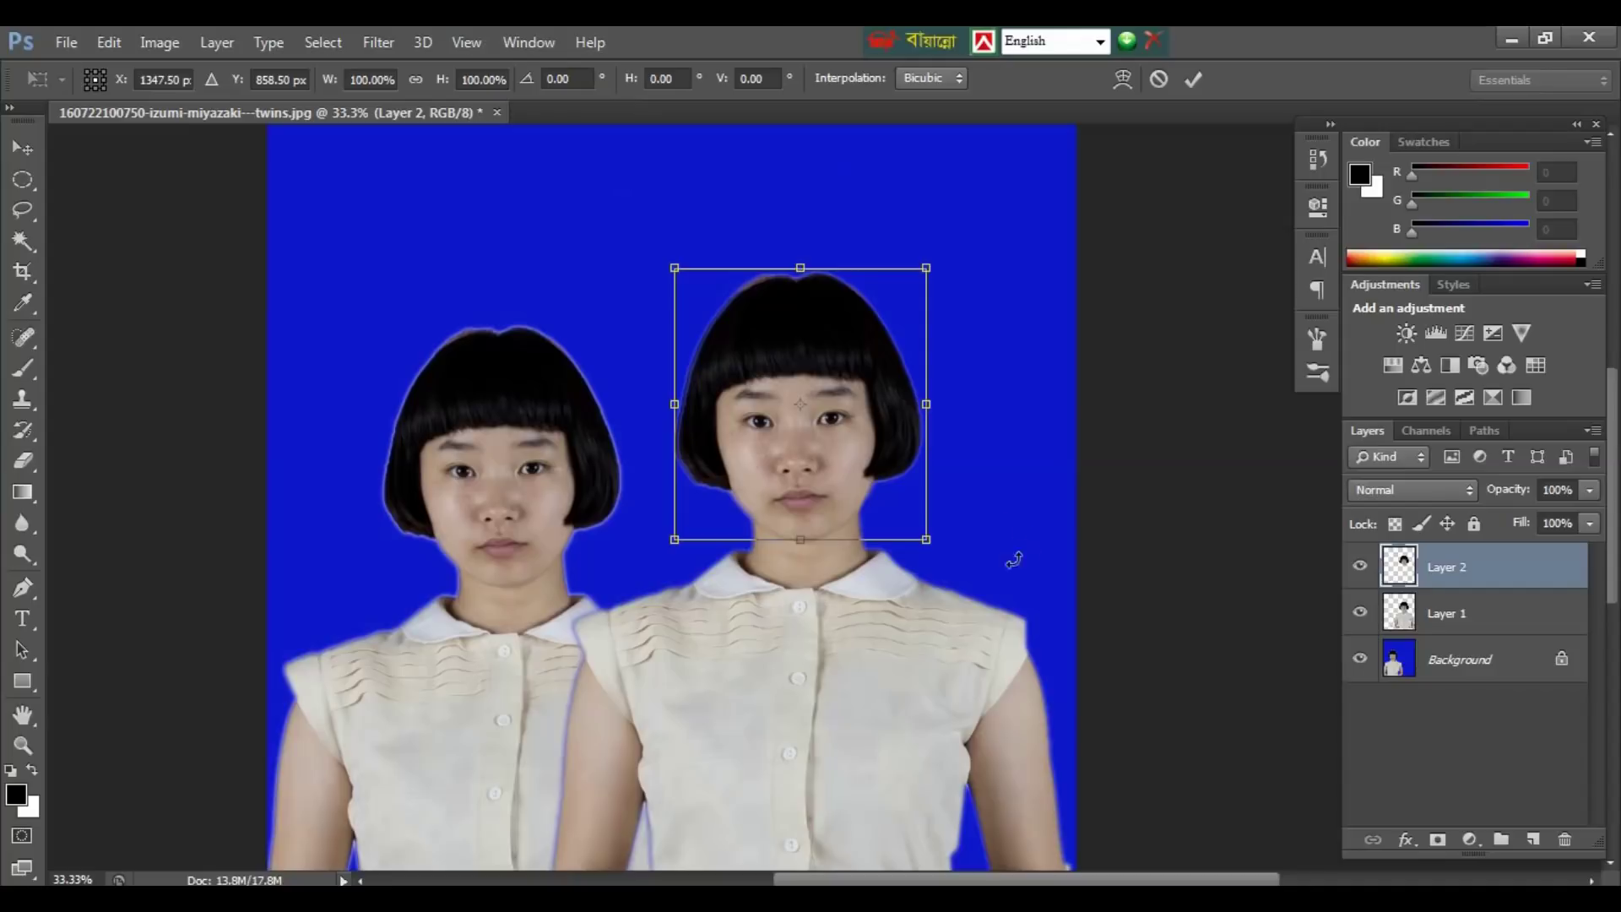
left_click_drag(927, 539, 997, 617)
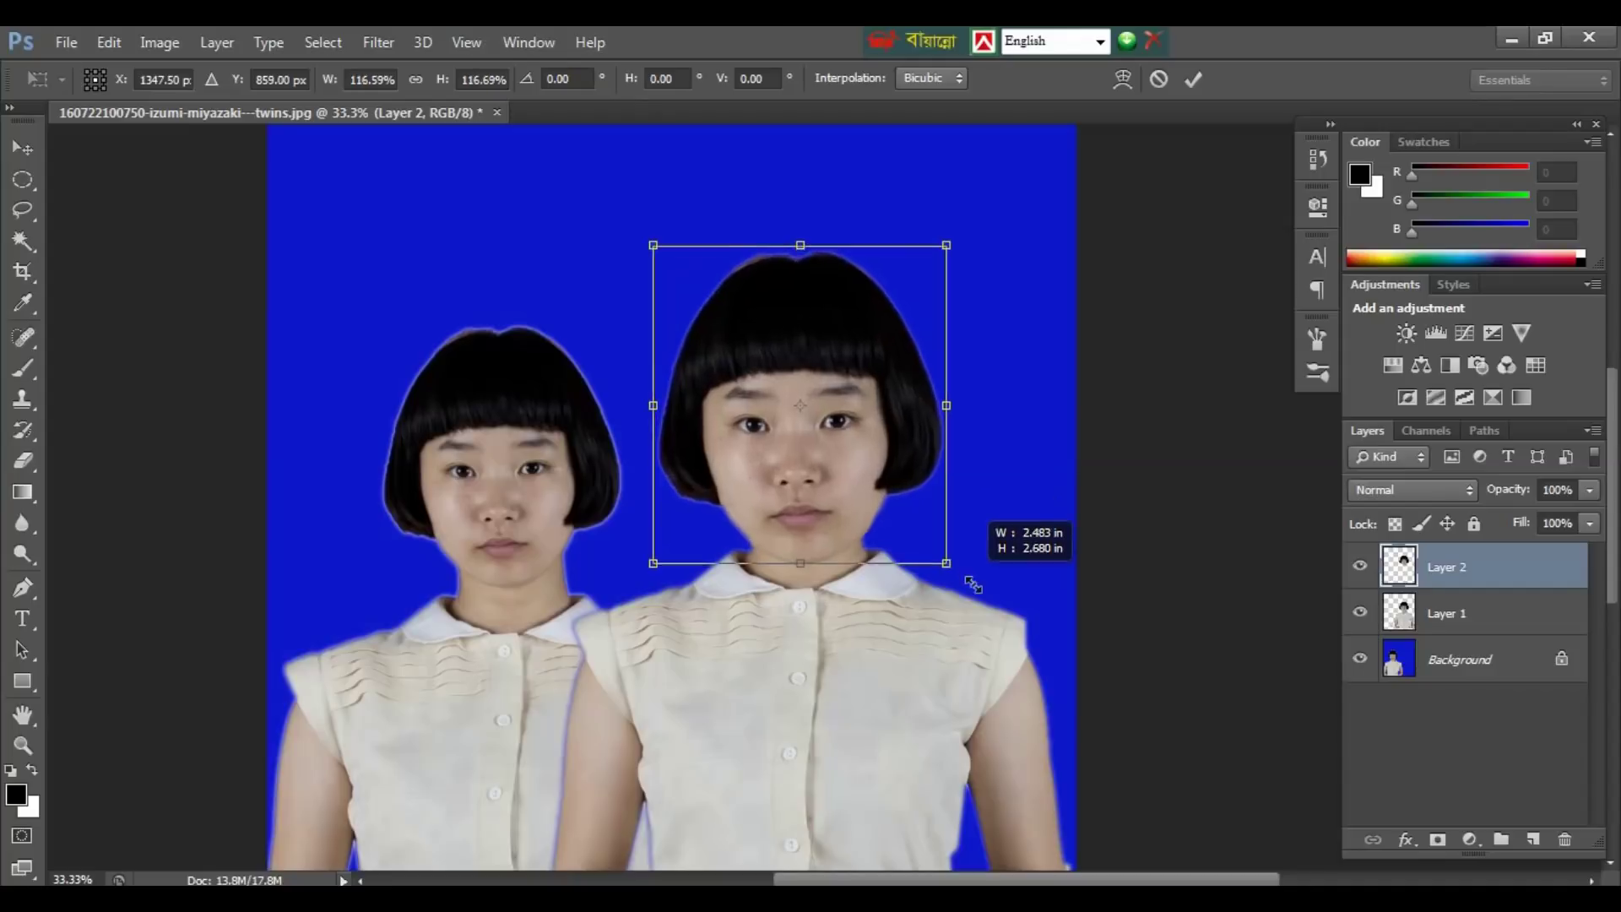
key("Return")
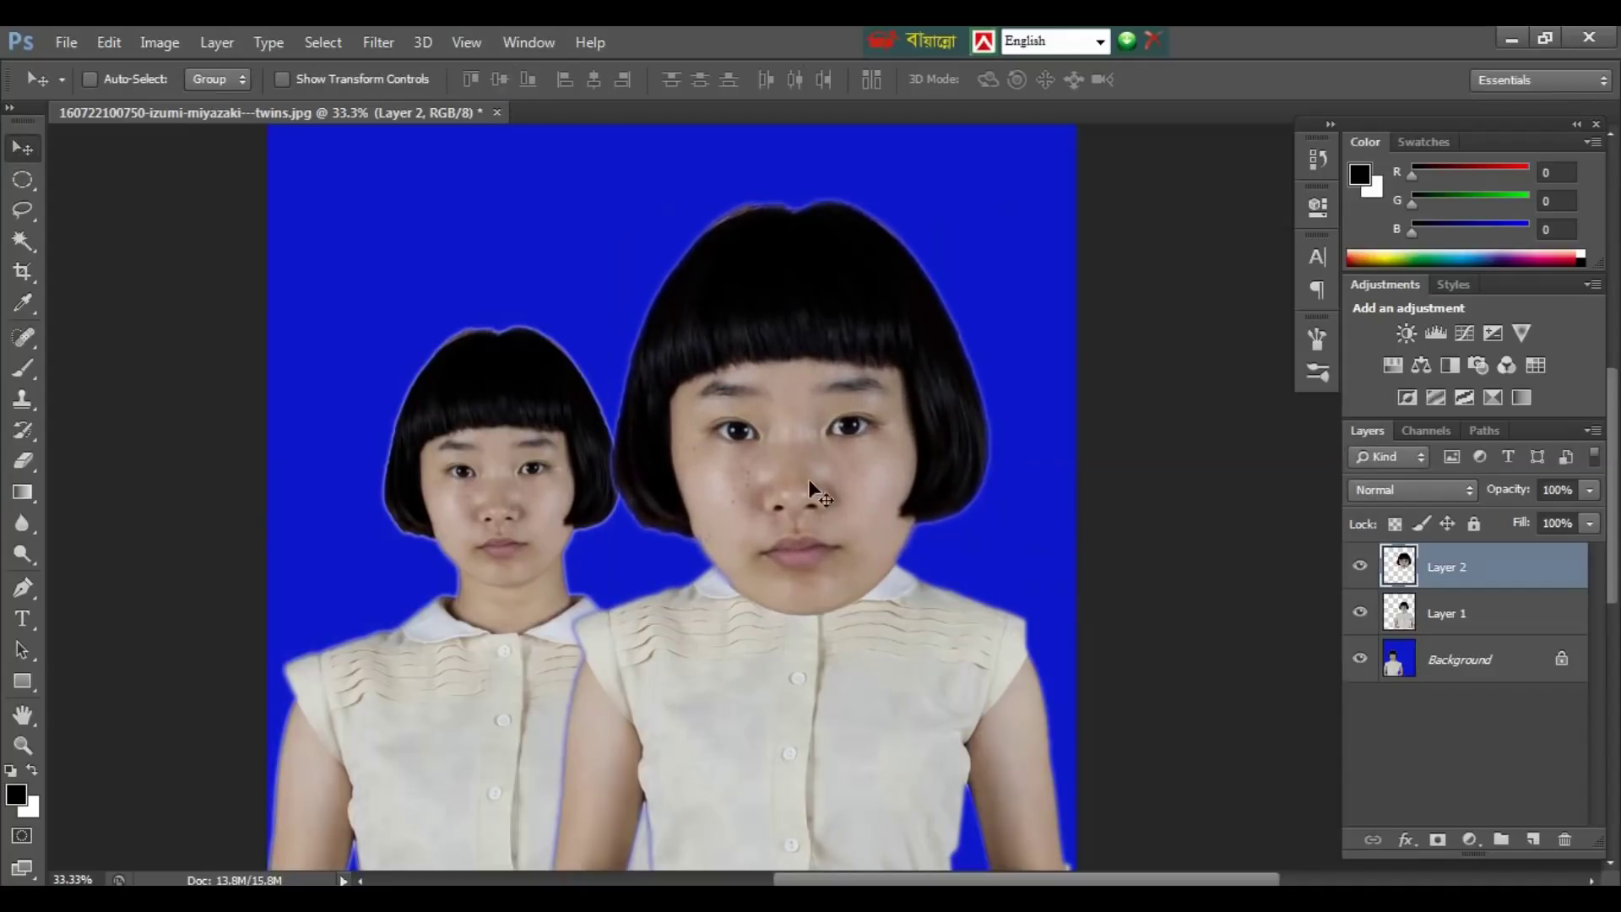
left_click_drag(806, 519, 799, 448)
Step: Zoom out, select Layer 1 and nudge the right girl's body slightly
key("ctrl+minus")
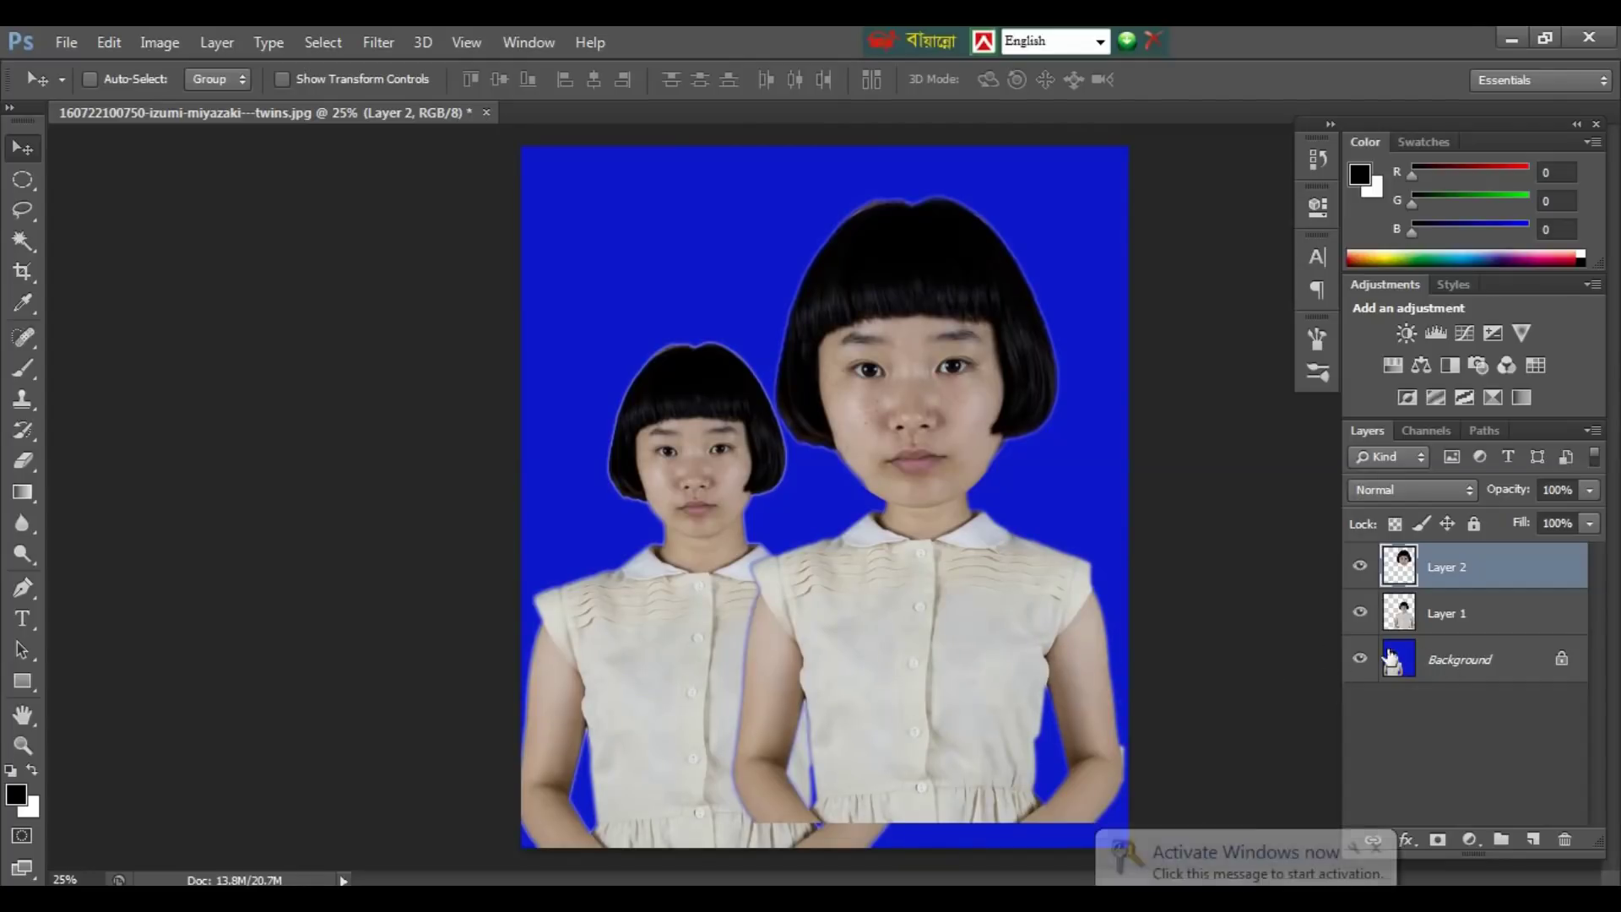
left_click(1460, 614)
left_click_drag(997, 642, 1004, 657)
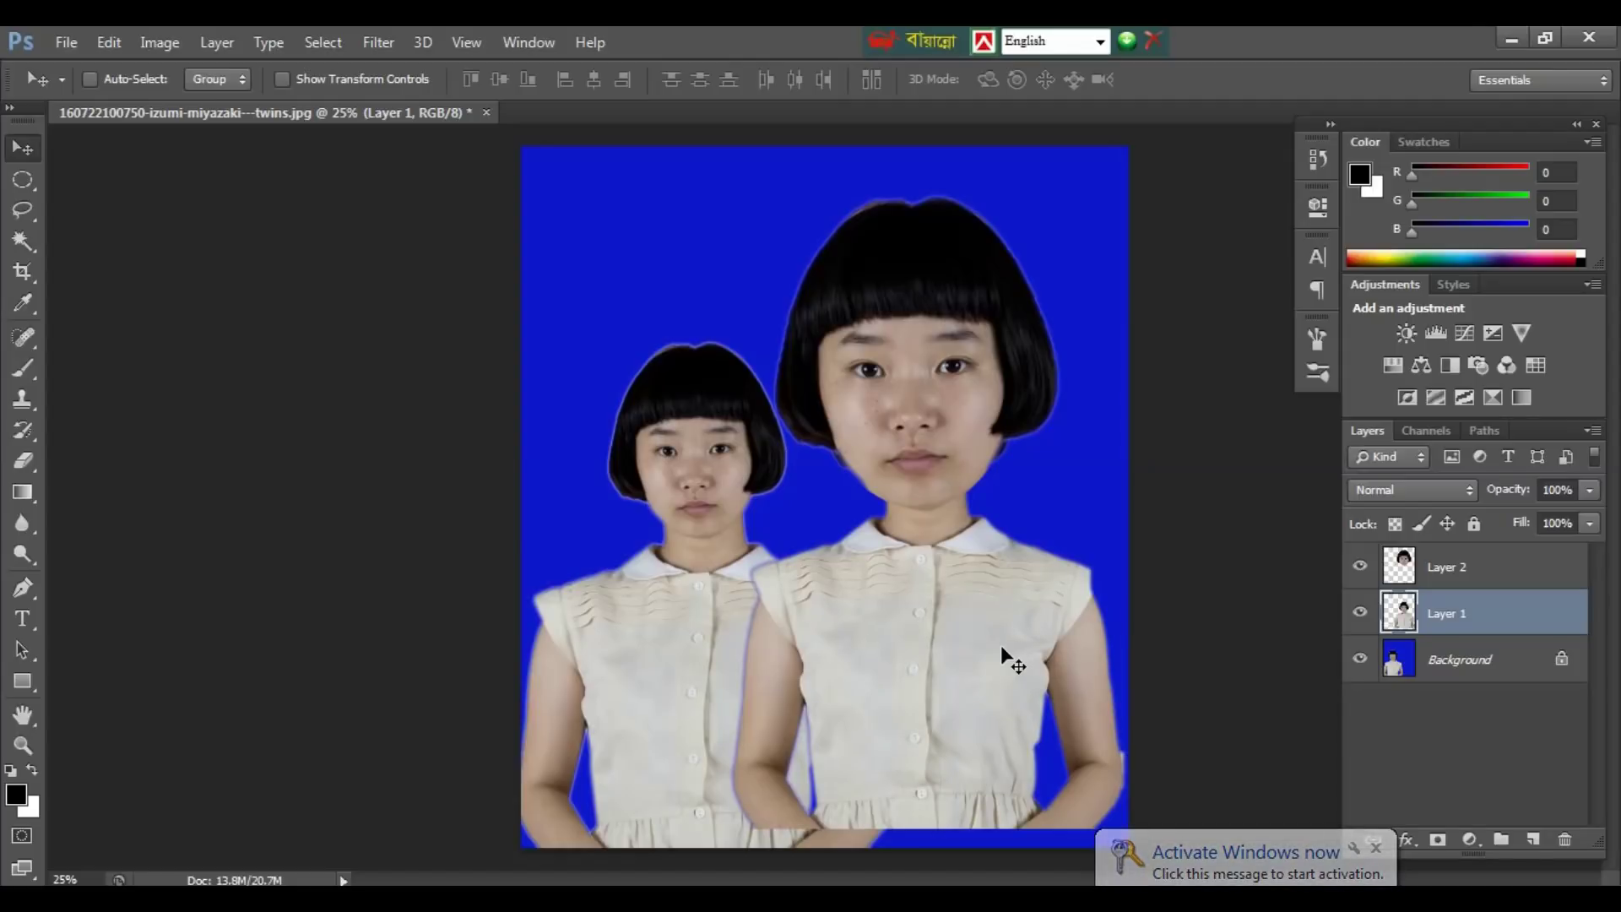
Step: Scale the right girl's body on Layer 1 down to about 79% and fit it under the head
key("ctrl+t")
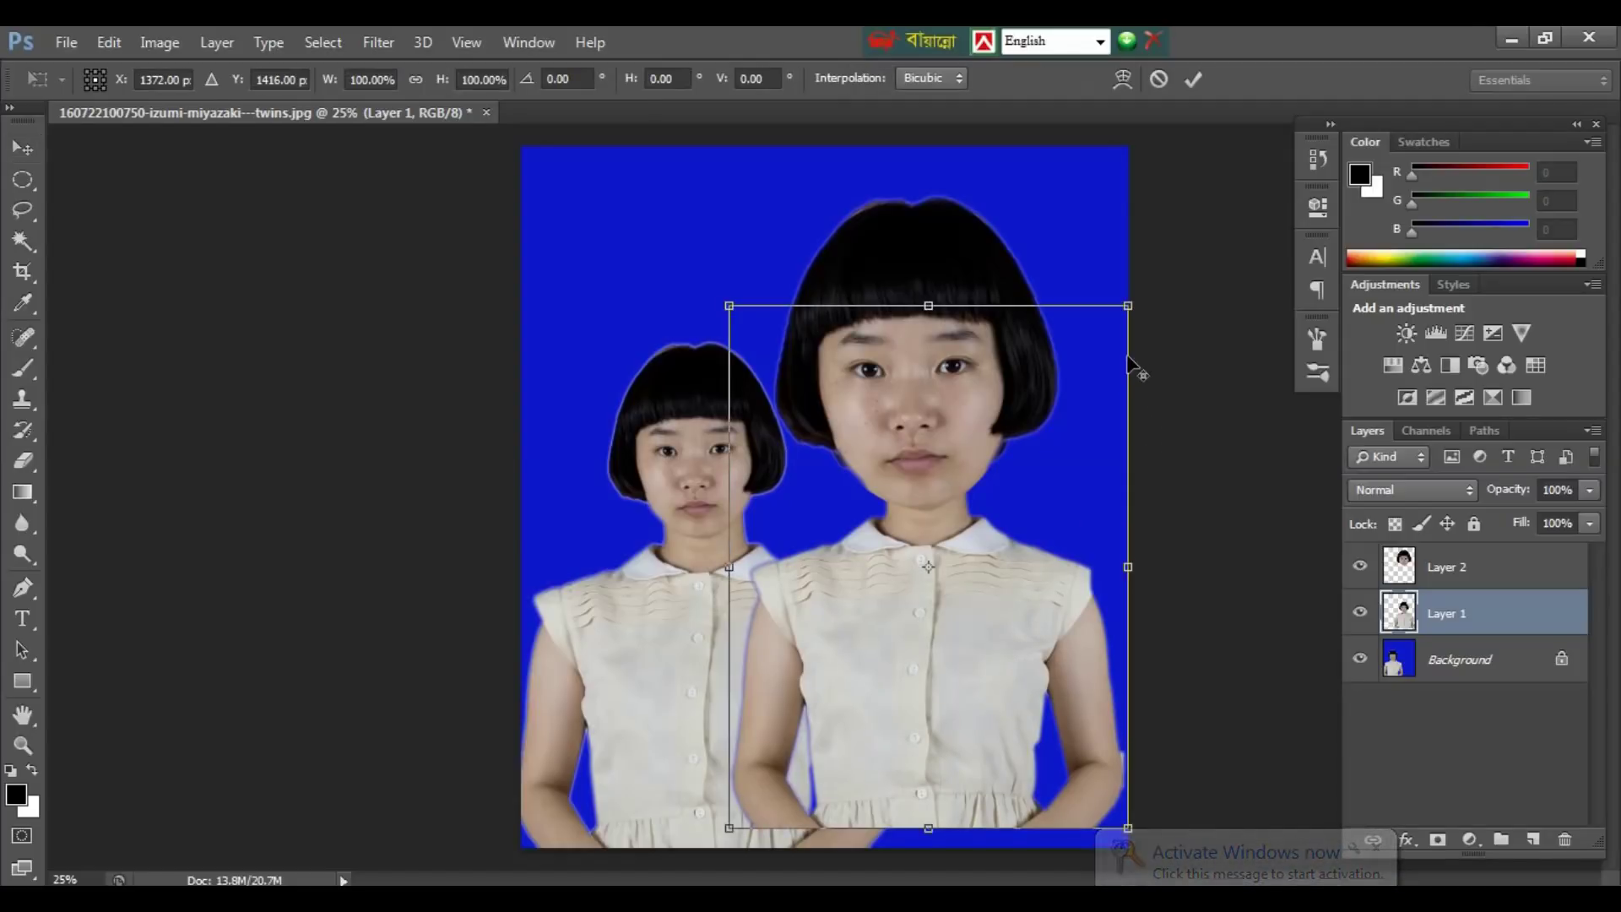
left_click_drag(1123, 309, 1075, 371)
key("Return")
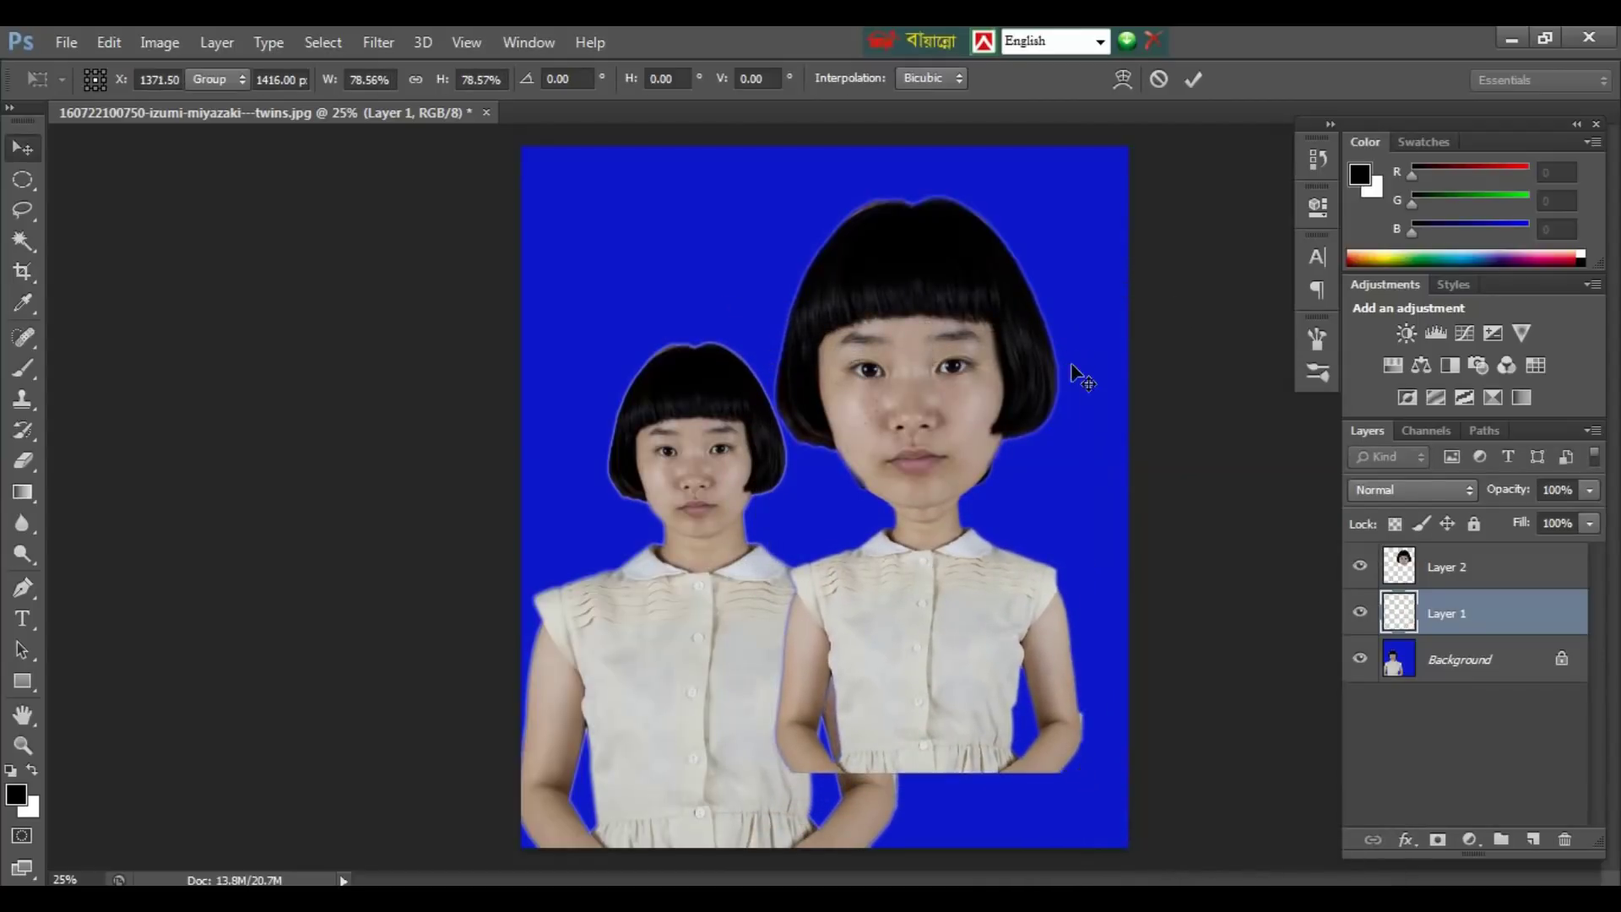
left_click_drag(945, 541, 952, 531)
key("shift+Up")
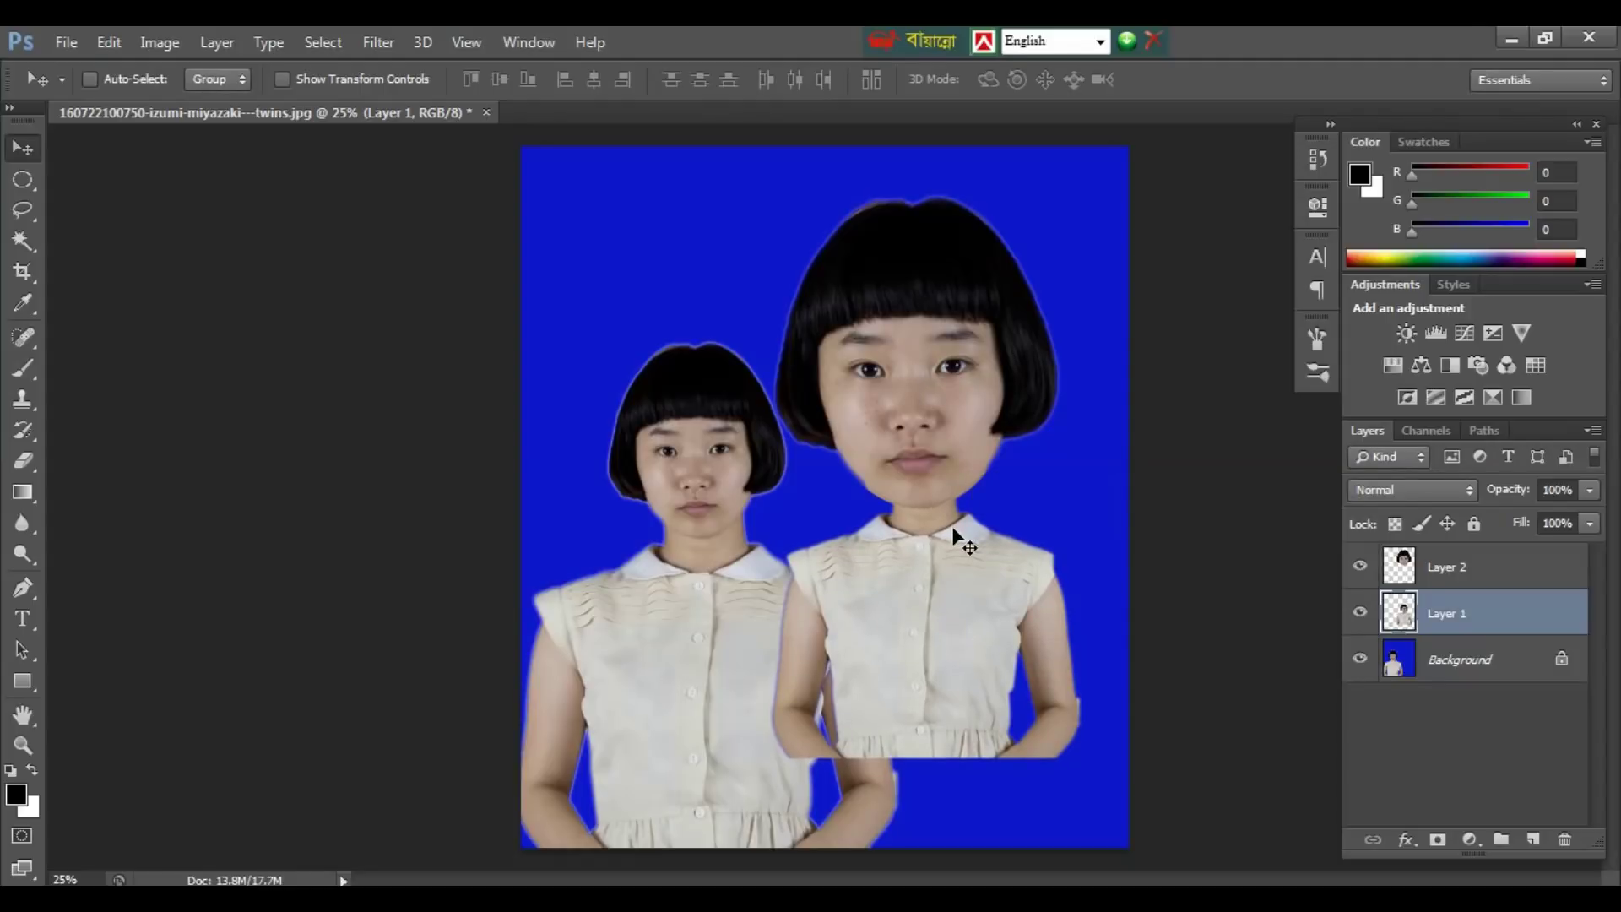
key("shift+Down")
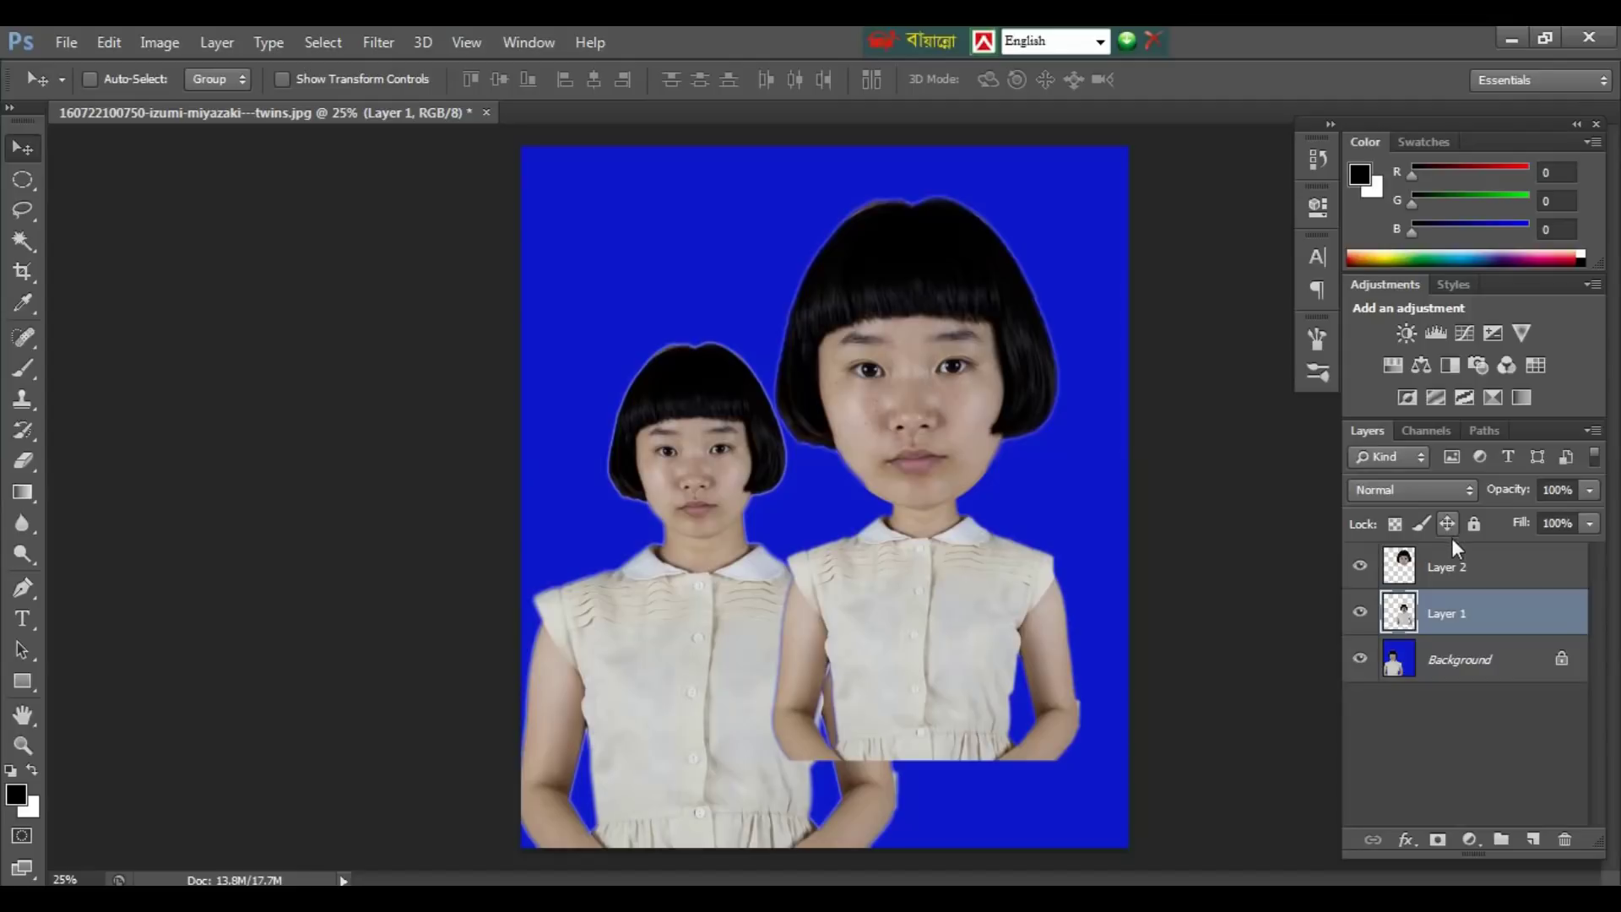
left_click(1447, 569, "shift")
Step: Move both twin layers down and right, then make Layer 2 active and zoom onto the enlarged face
left_click_drag(1000, 517, 979, 601)
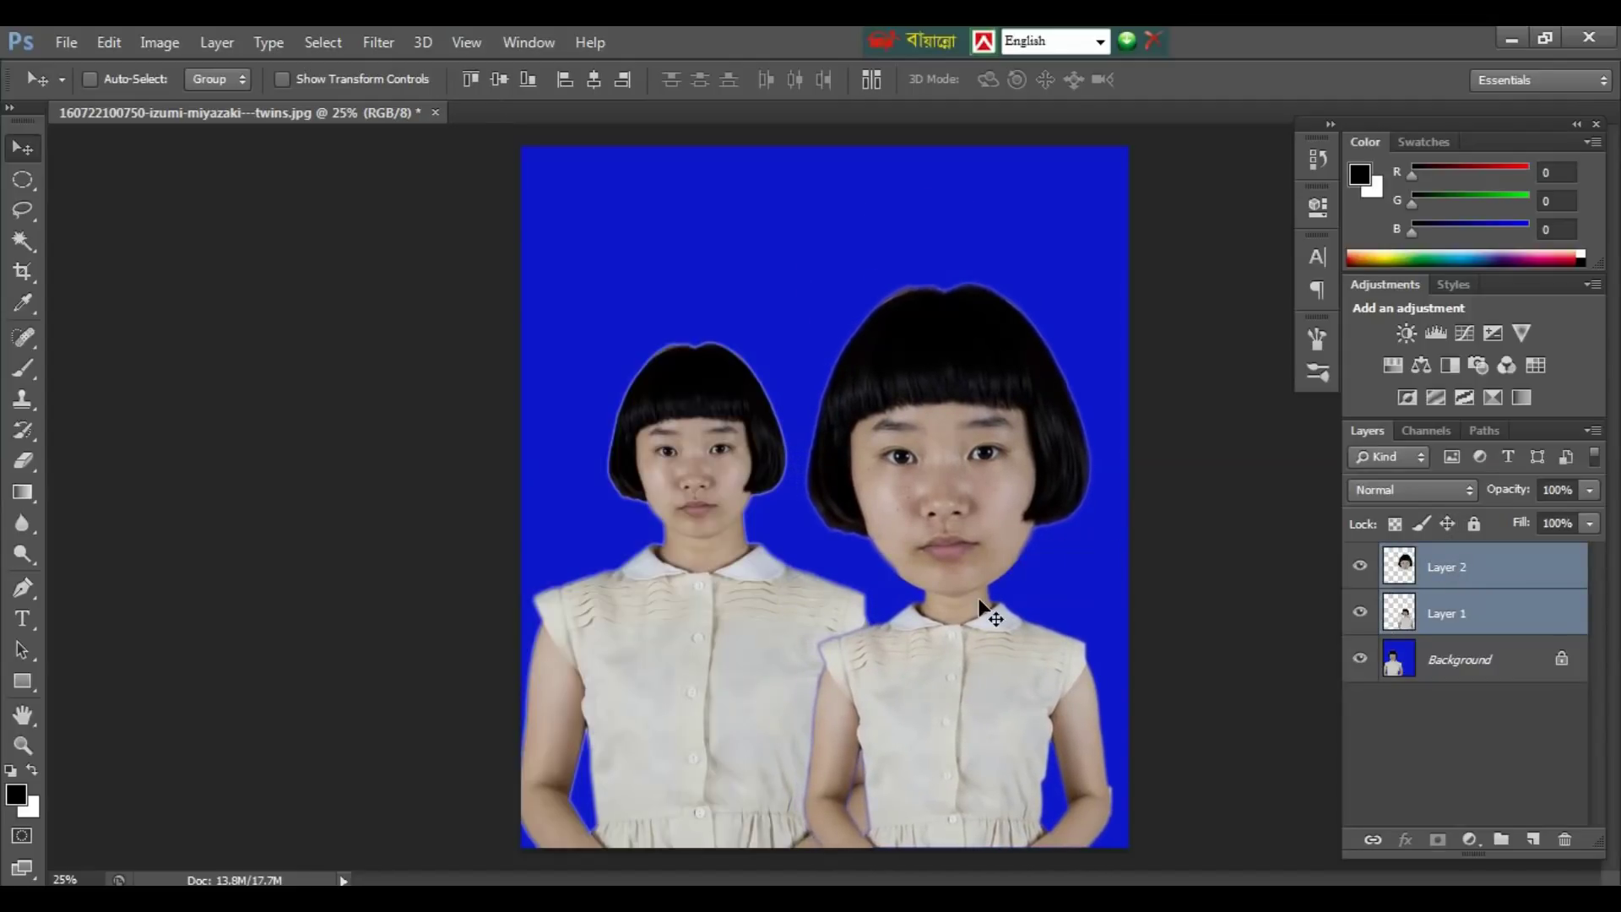
key("ctrl+plus")
key("ctrl+plus")
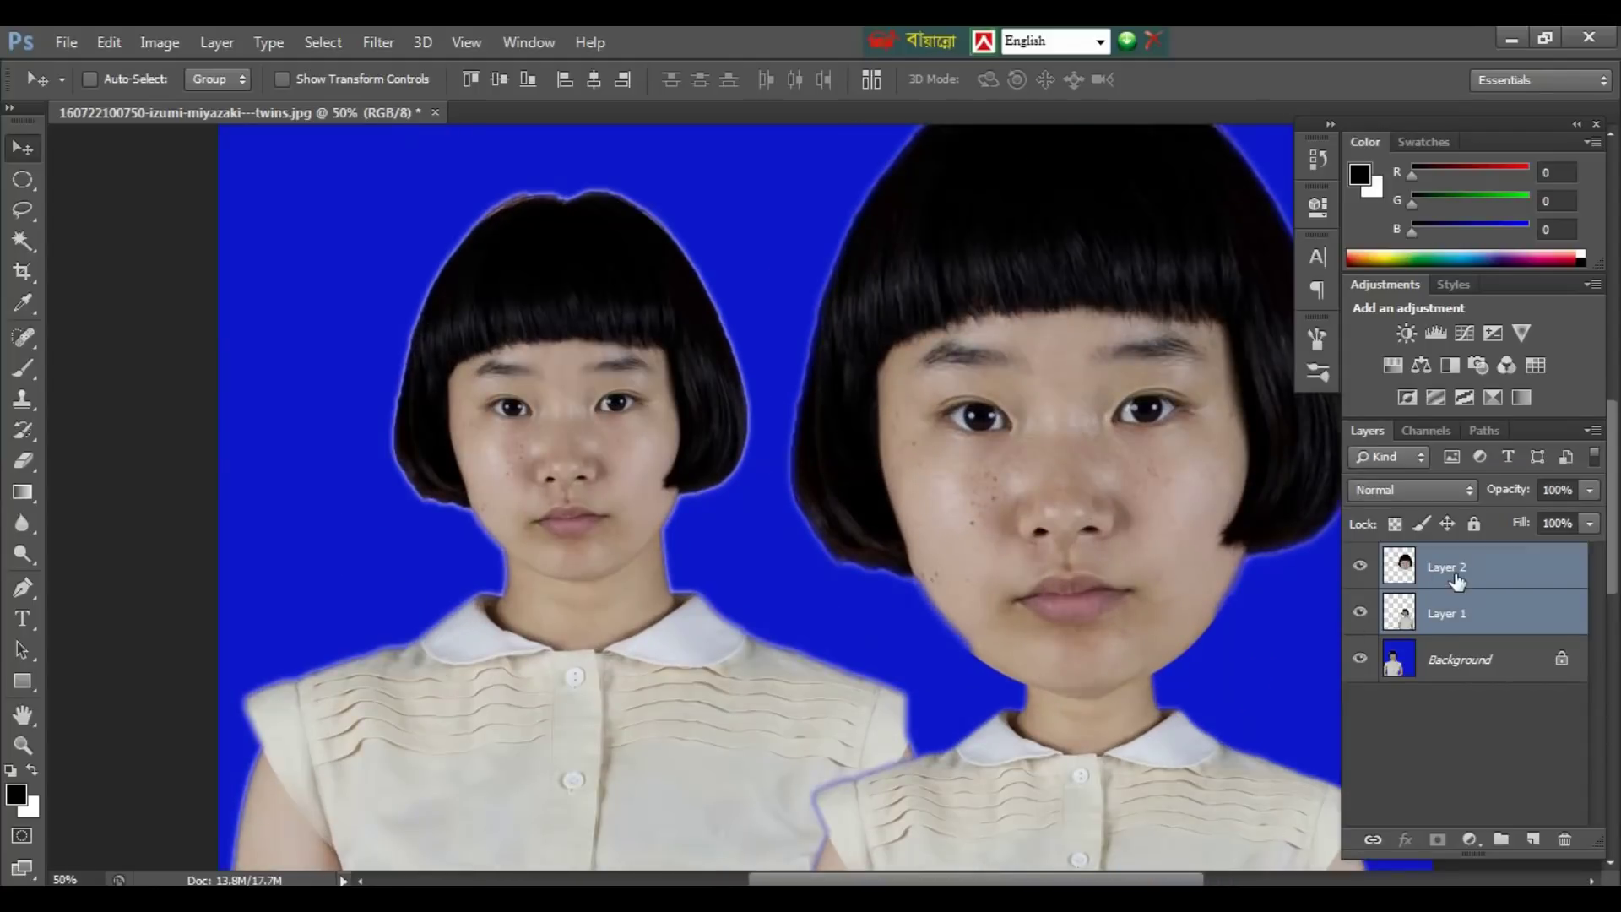
left_click(1458, 581)
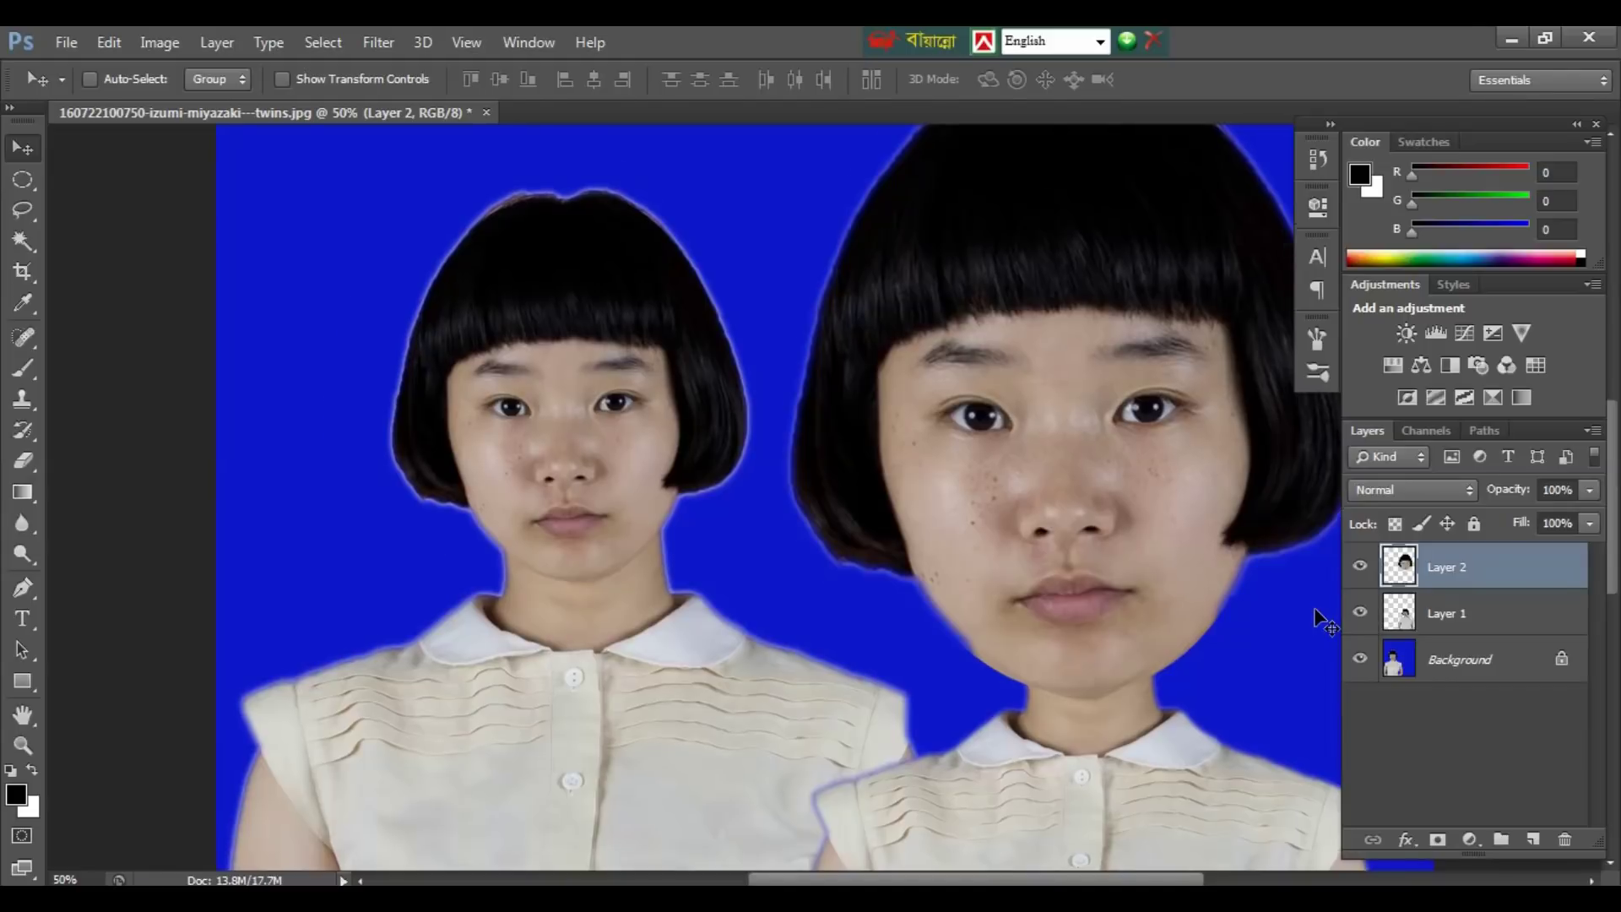
key("ctrl+plus")
mouse_move(1016, 568)
left_mouse_down()
mouse_move(933, 551)
mouse_move(911, 564)
left_mouse_up()
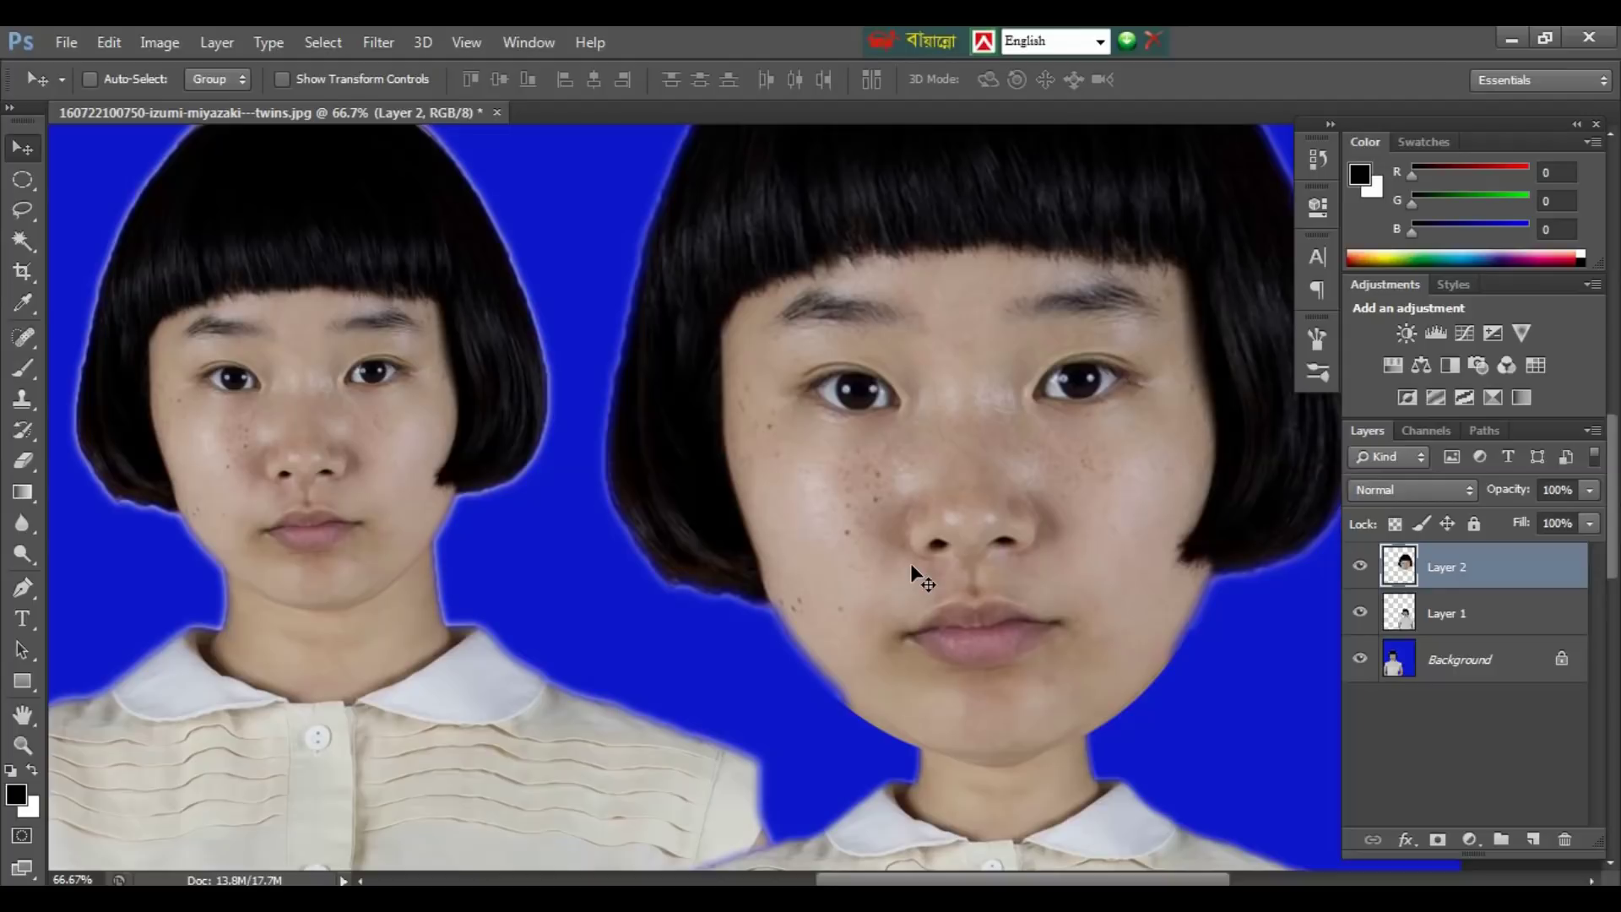
left_click(382, 44)
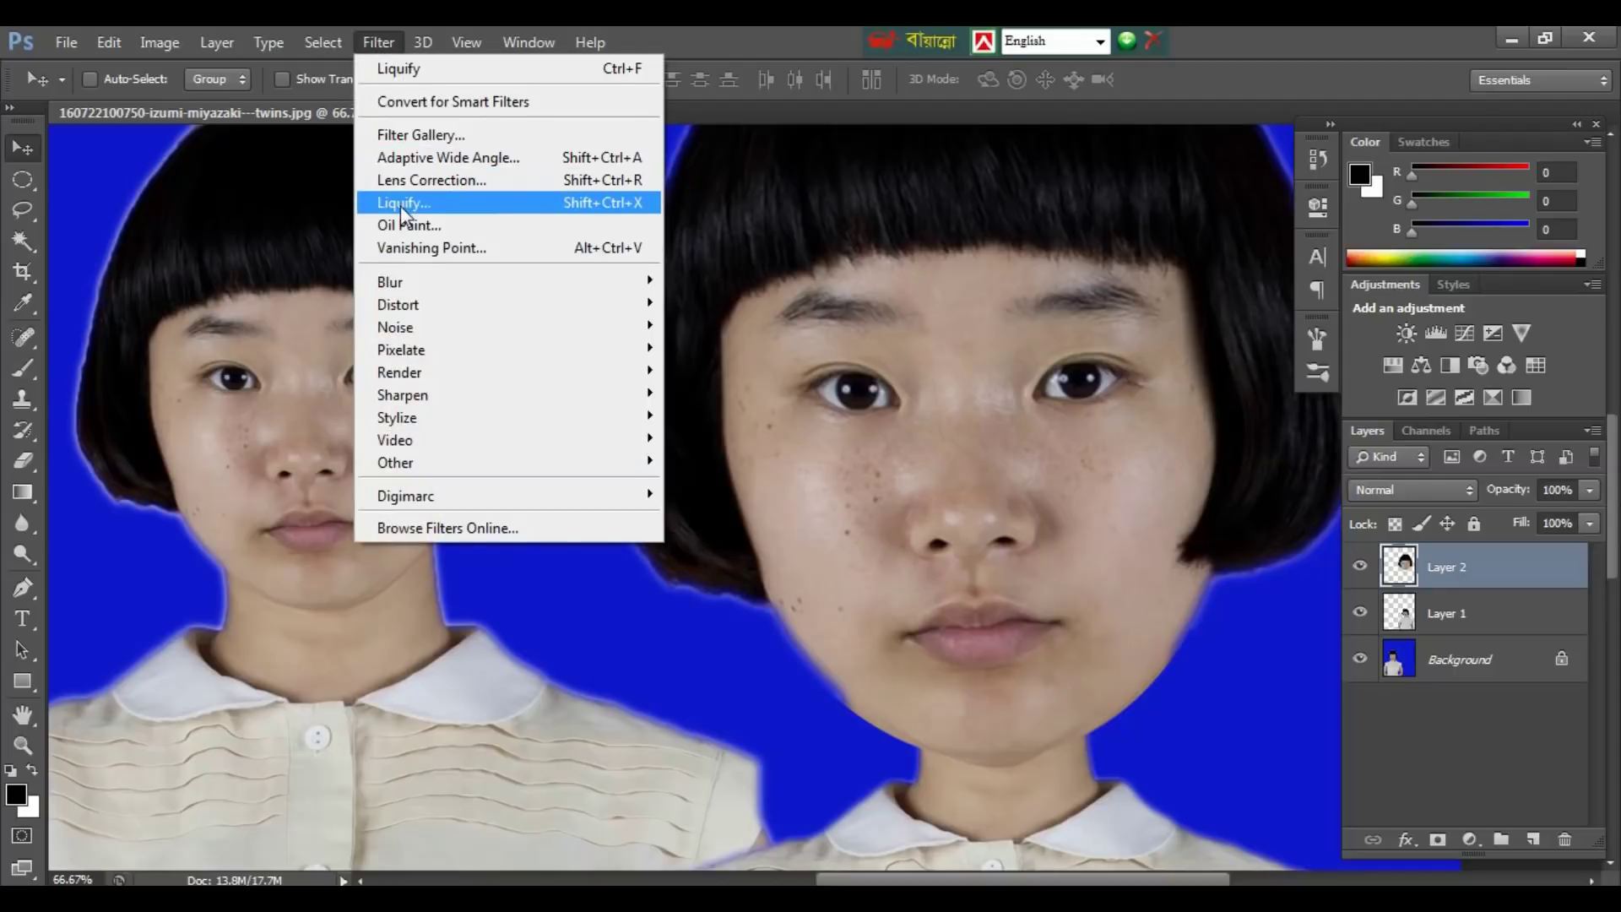
Step: Open Liquify on Layer 2's head, zoom the preview onto the face, and choose the Pucker Tool
left_click(427, 204)
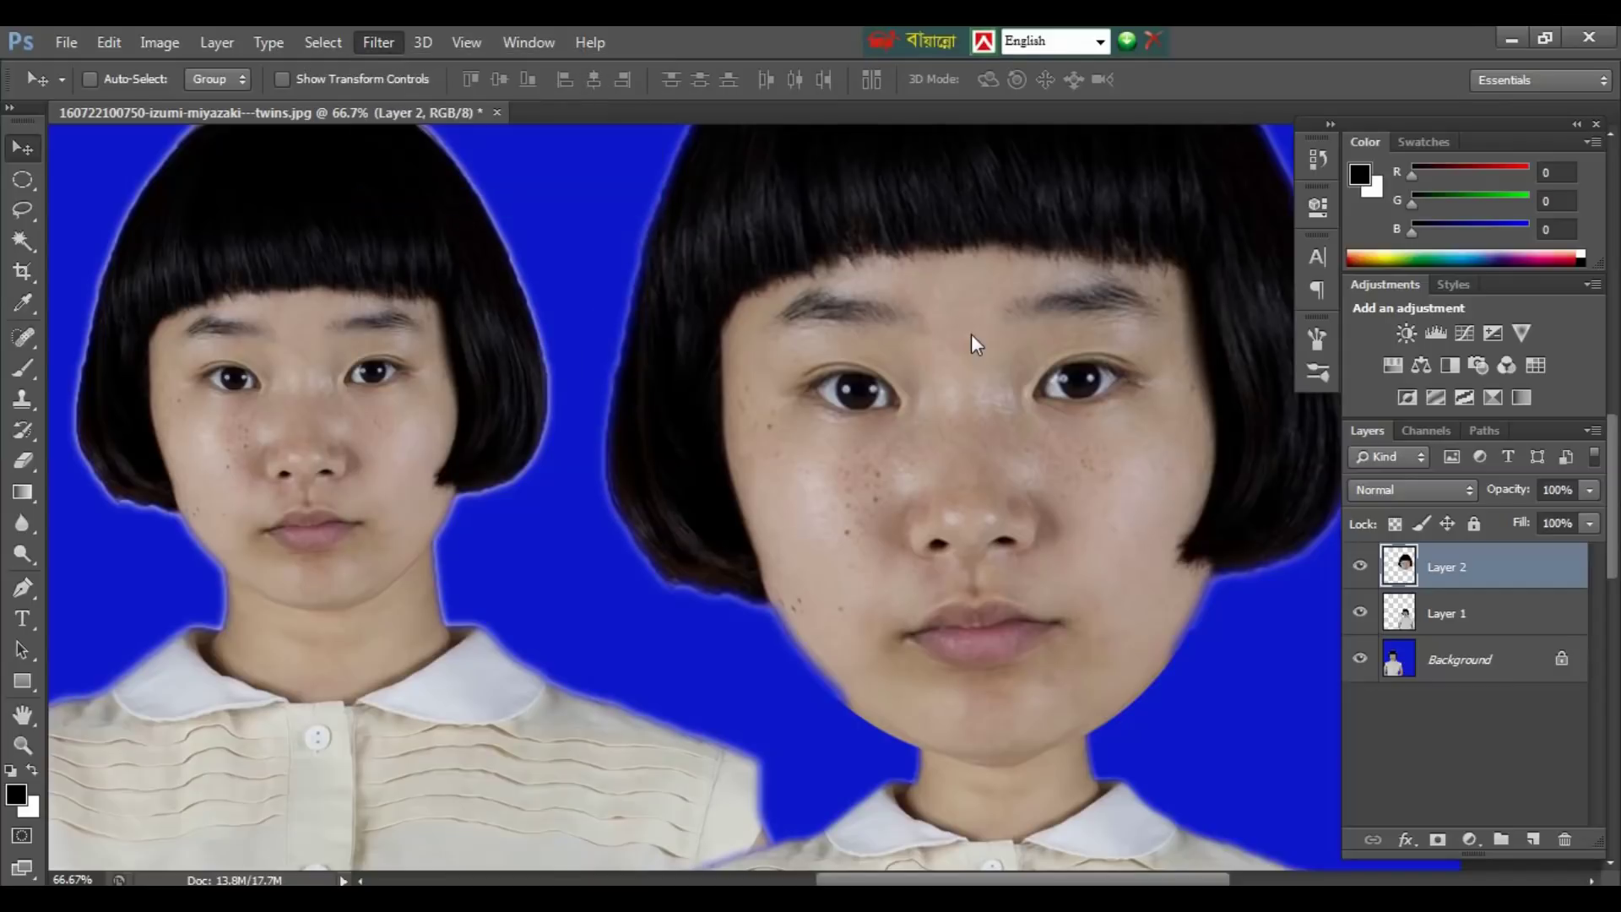
scroll(820, 380, "up", 1)
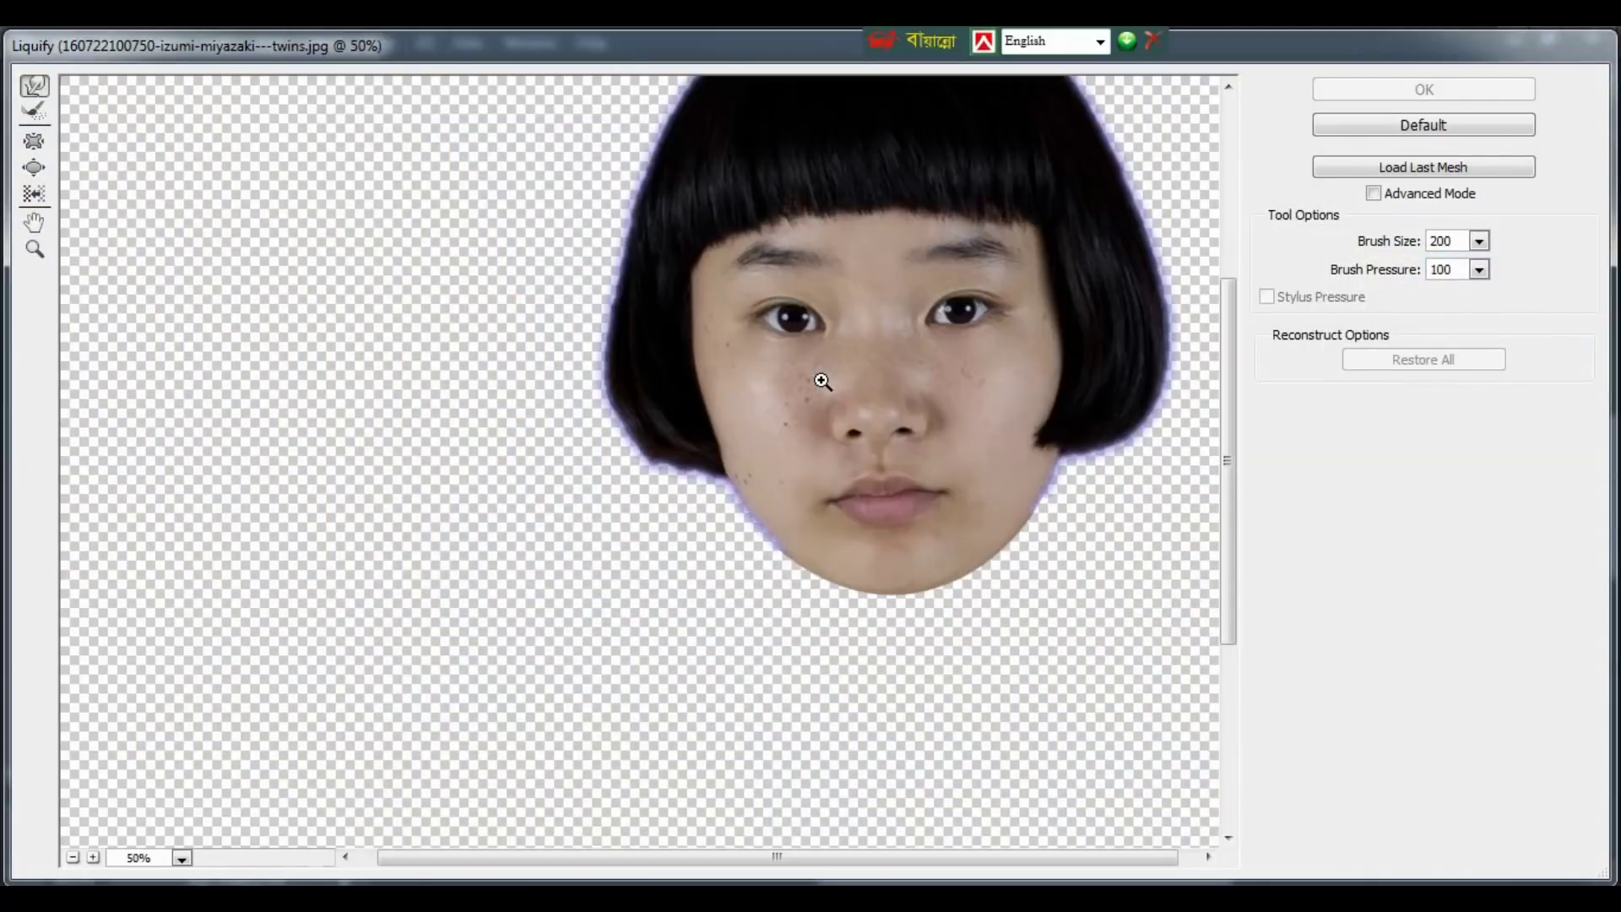
scroll(825, 380, "up", 1)
scroll(971, 453, "up", 1)
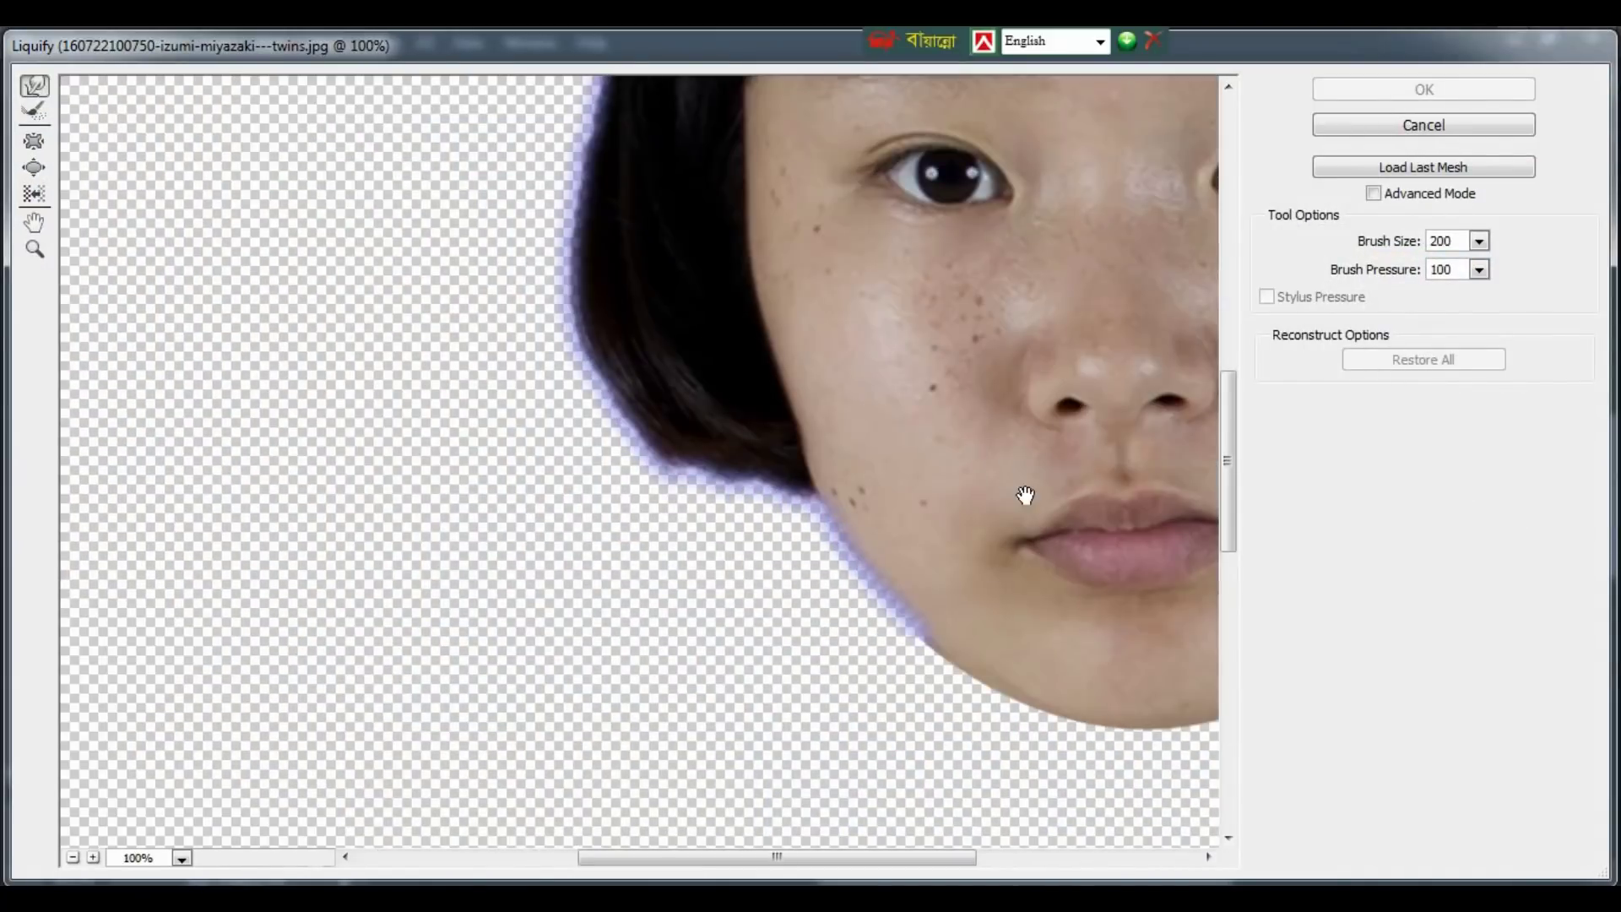
left_click_drag(1003, 488, 718, 494)
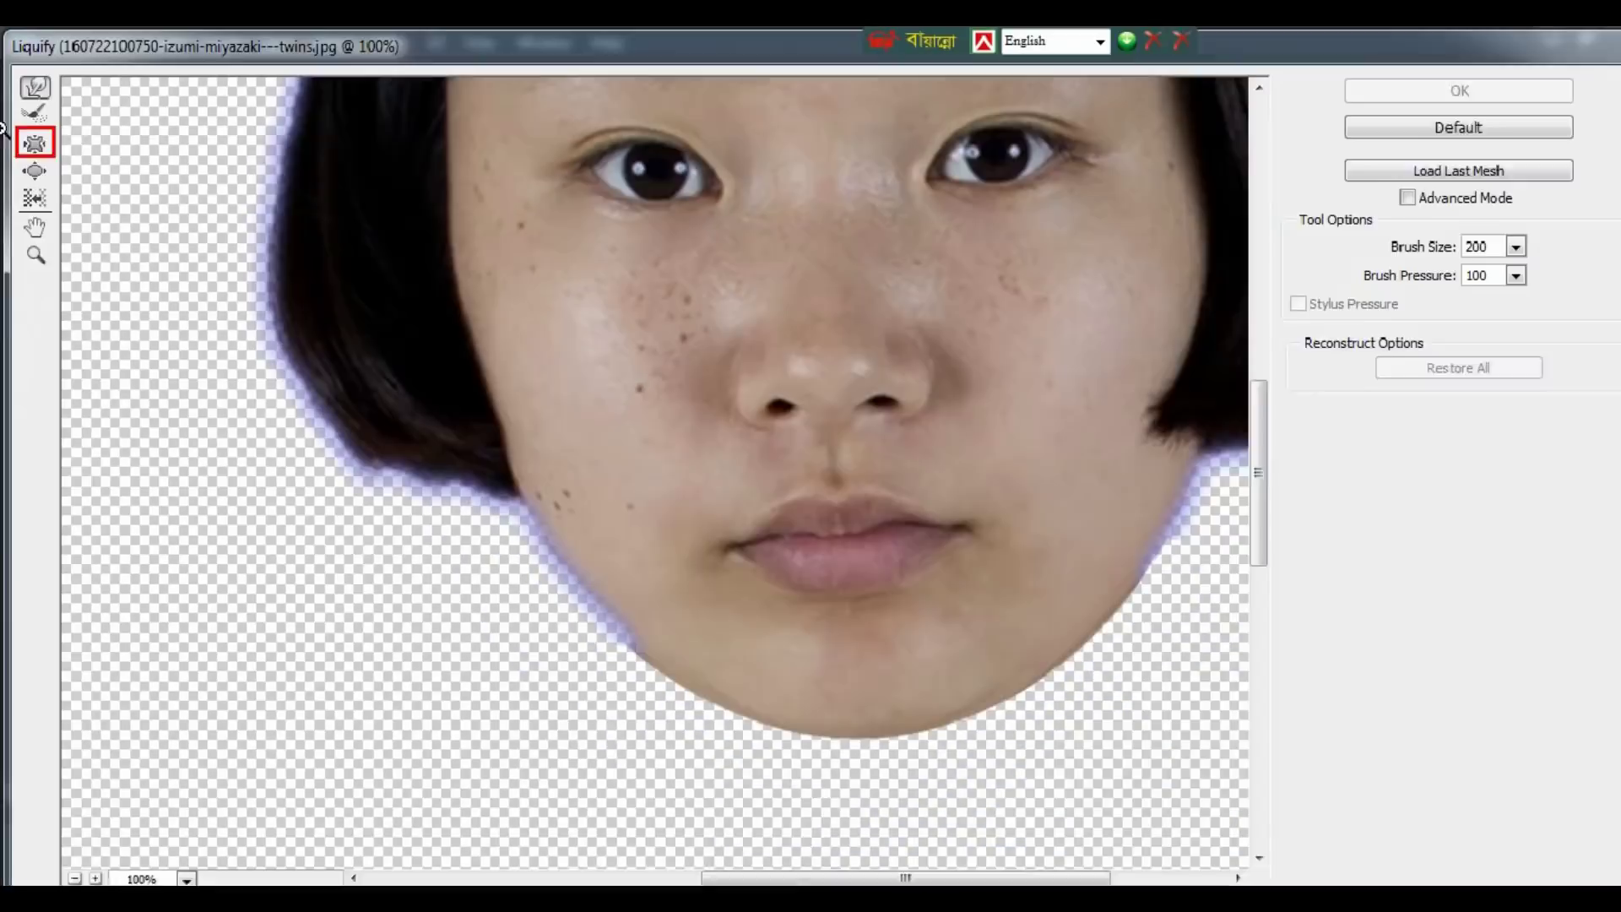
left_click(32, 143)
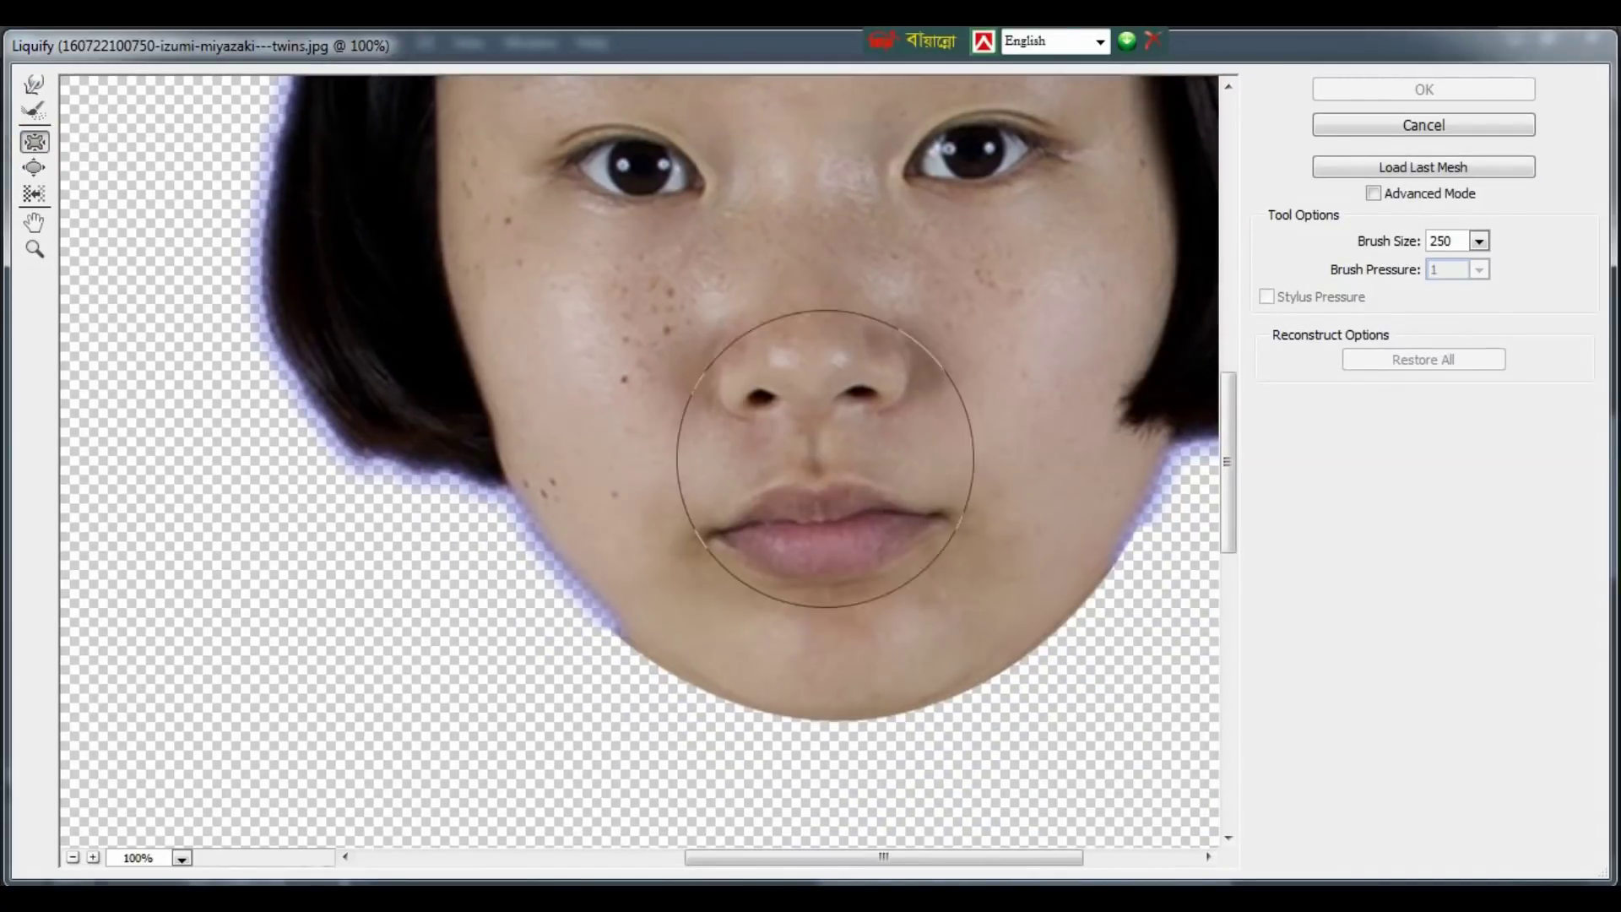
Step: Pucker the lips thinner with a 150–200 brush and narrow the nose
key("bracketleft")
key("bracketleft")
key("bracketleft")
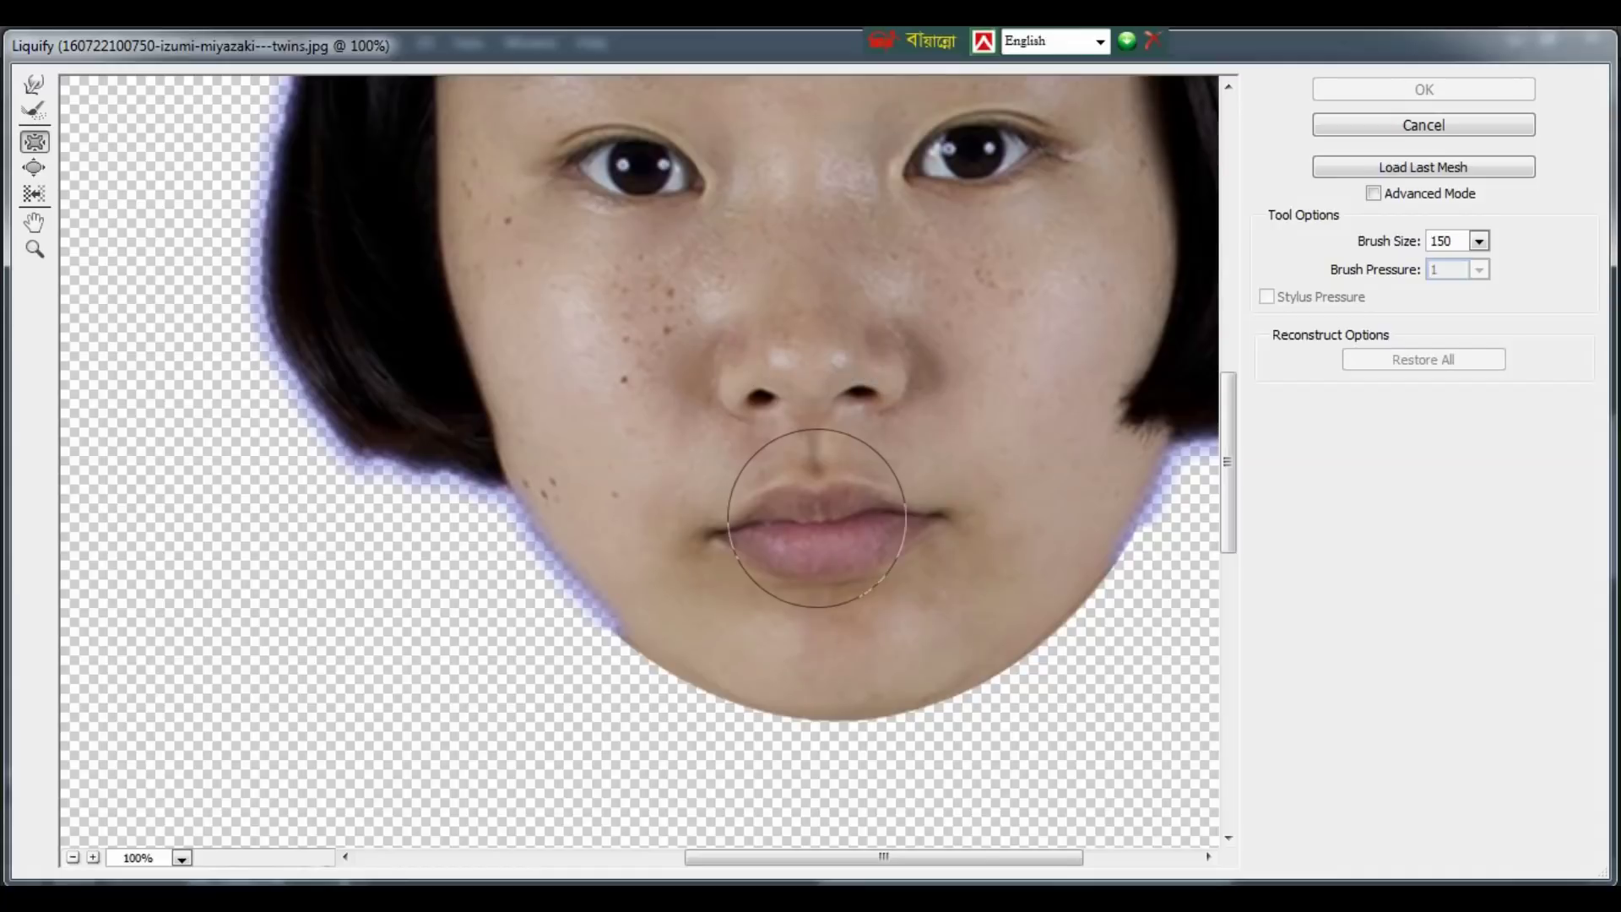
left_click_drag(815, 520, 761, 534)
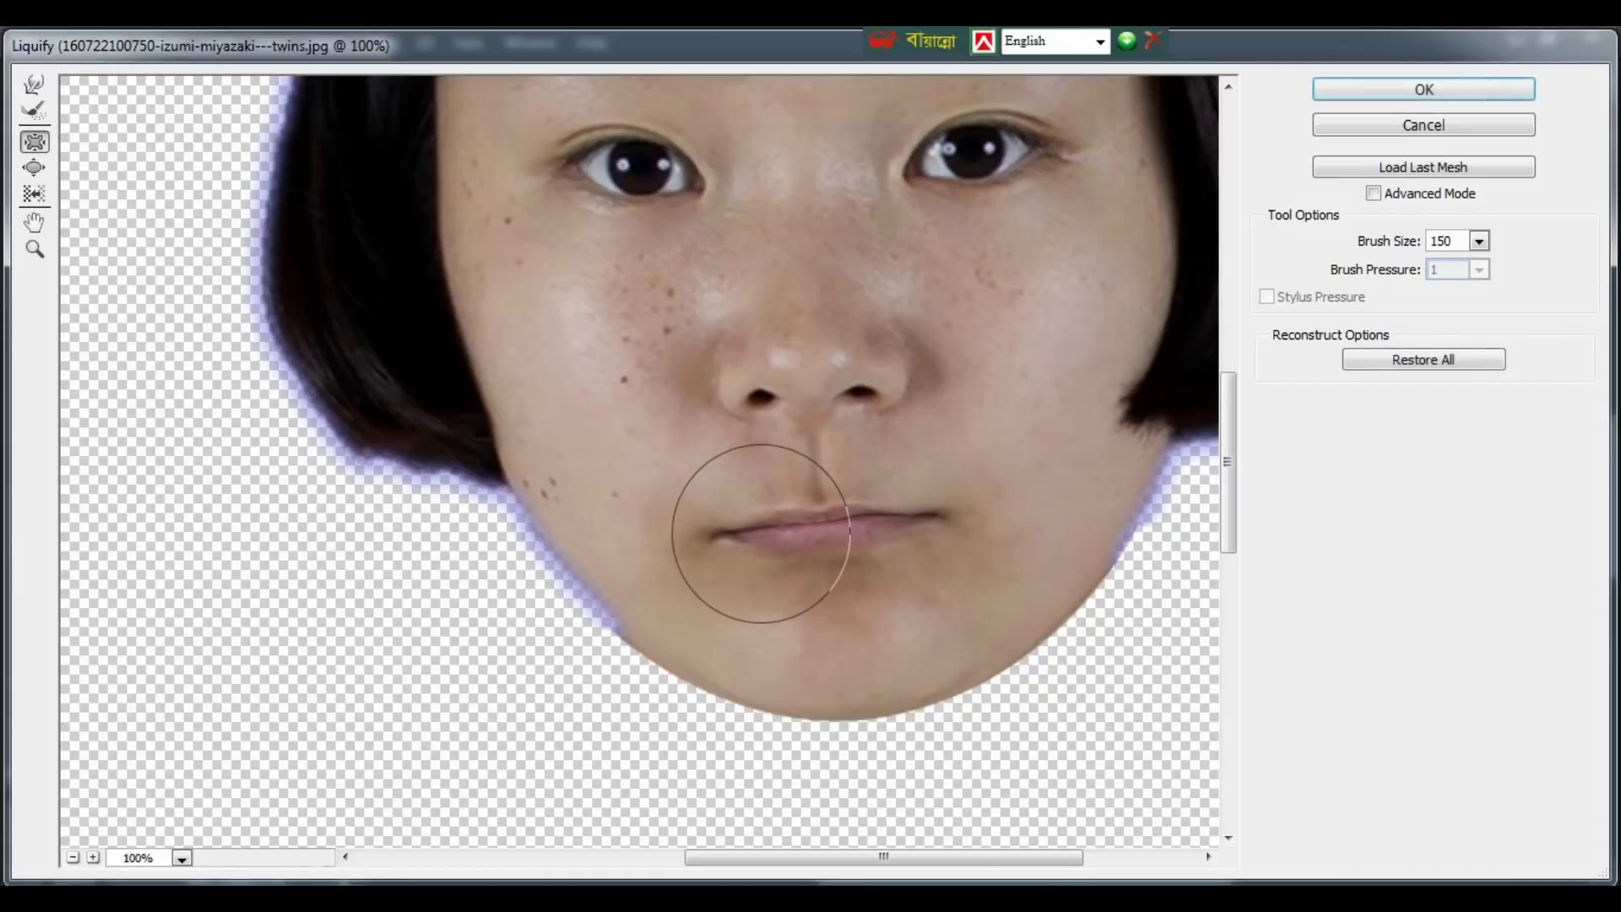
left_click(761, 533, "alt")
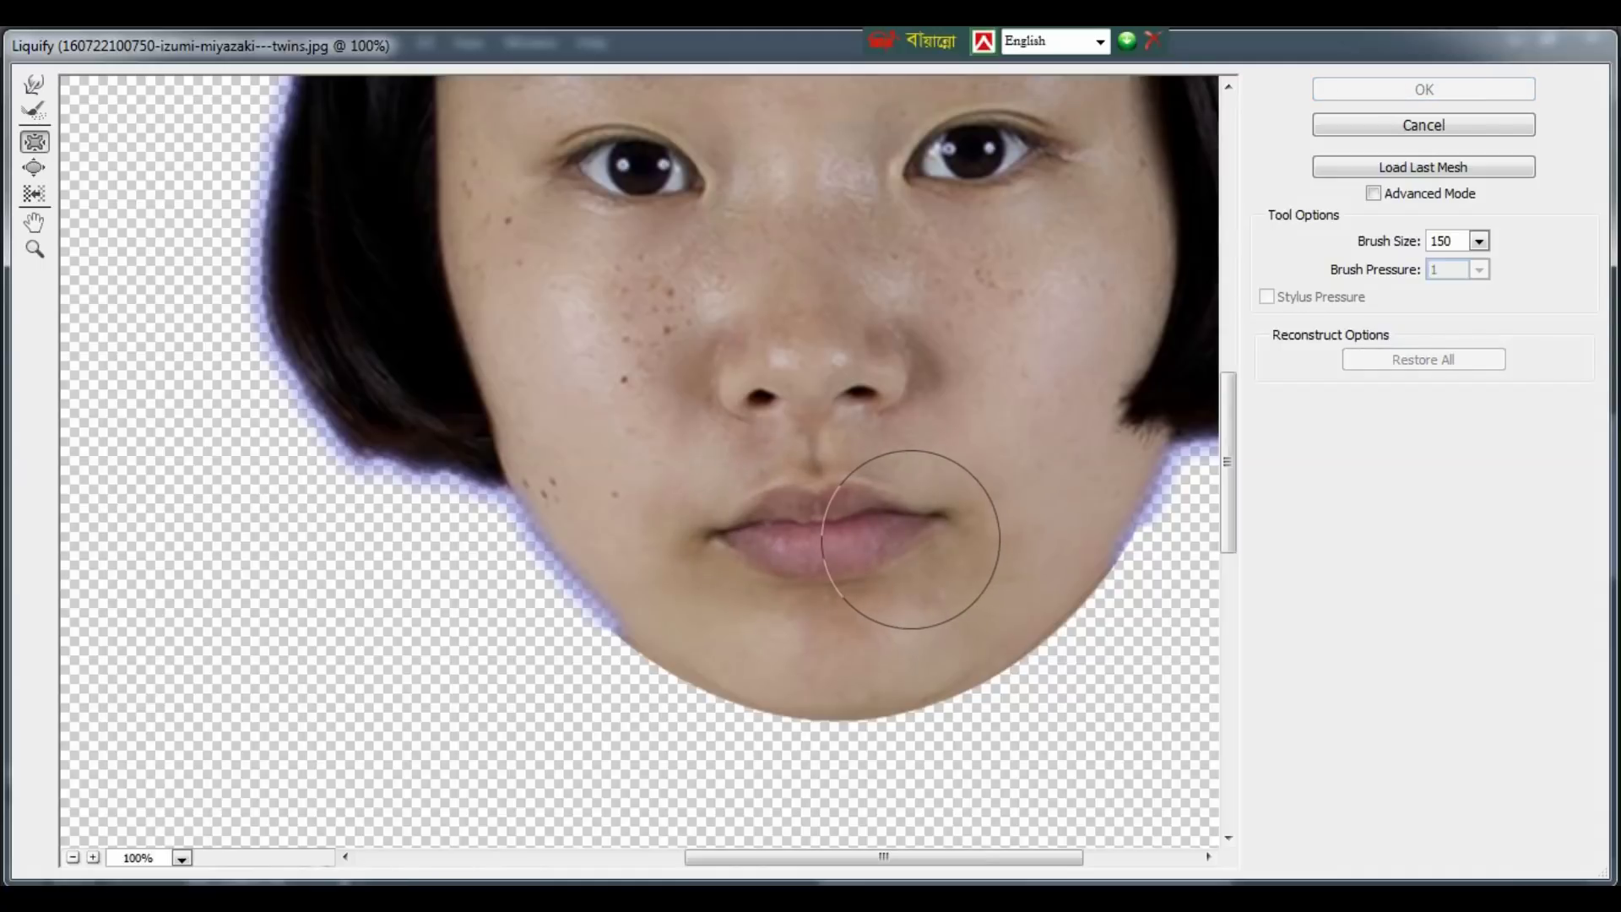
key("bracketright")
key("bracketright")
key("bracketright")
key("bracketleft")
key("bracketleft")
key("bracketleft")
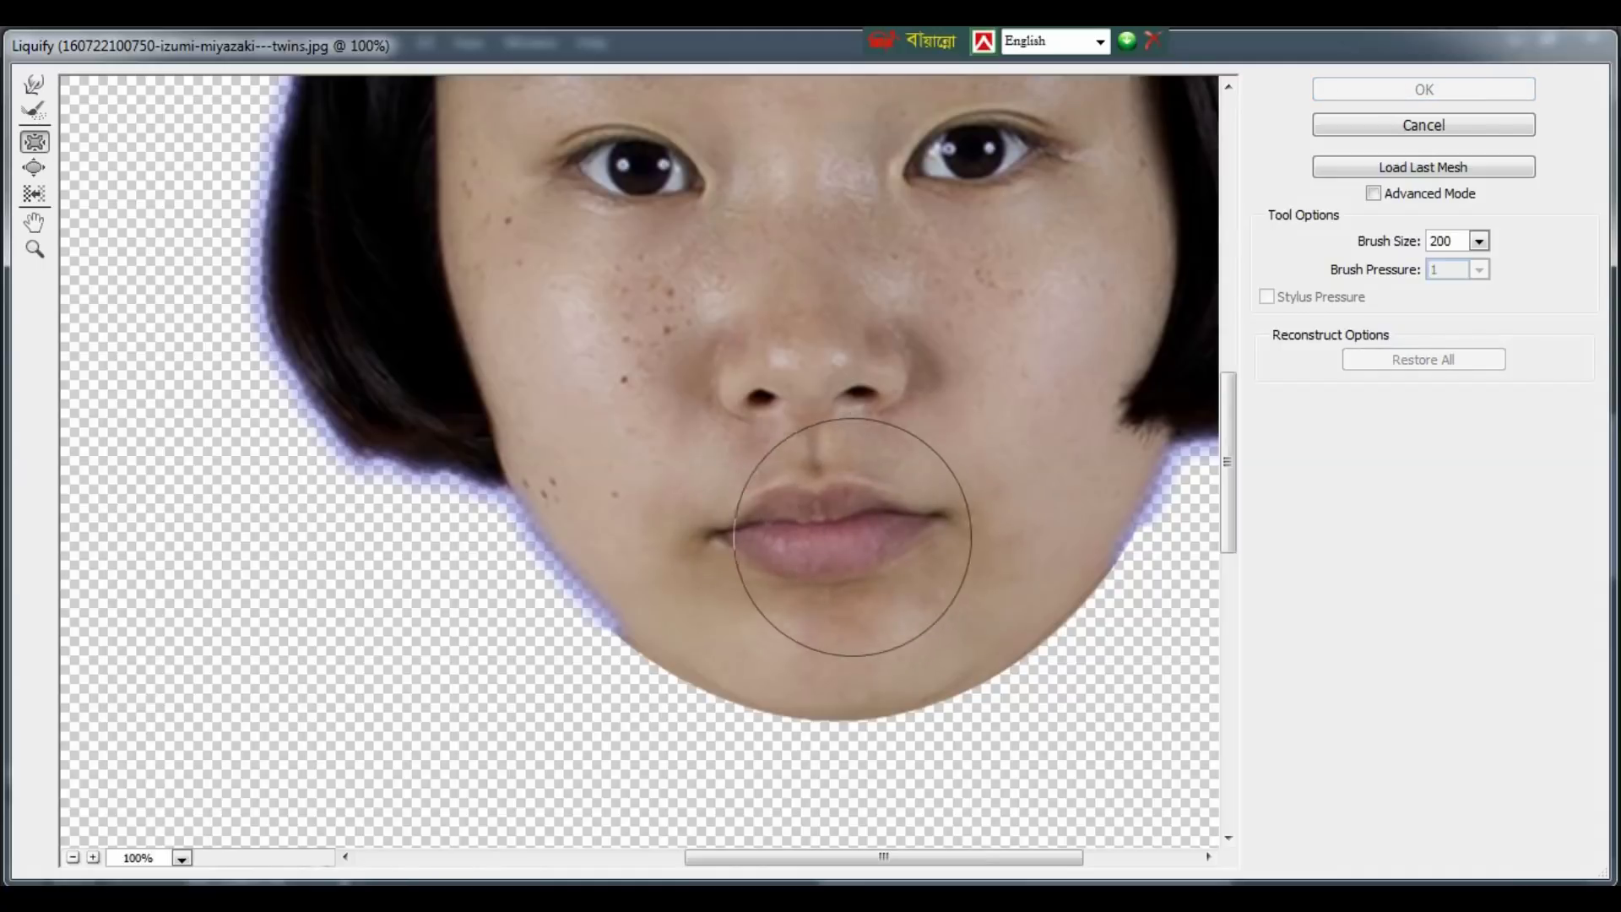
left_click(819, 537)
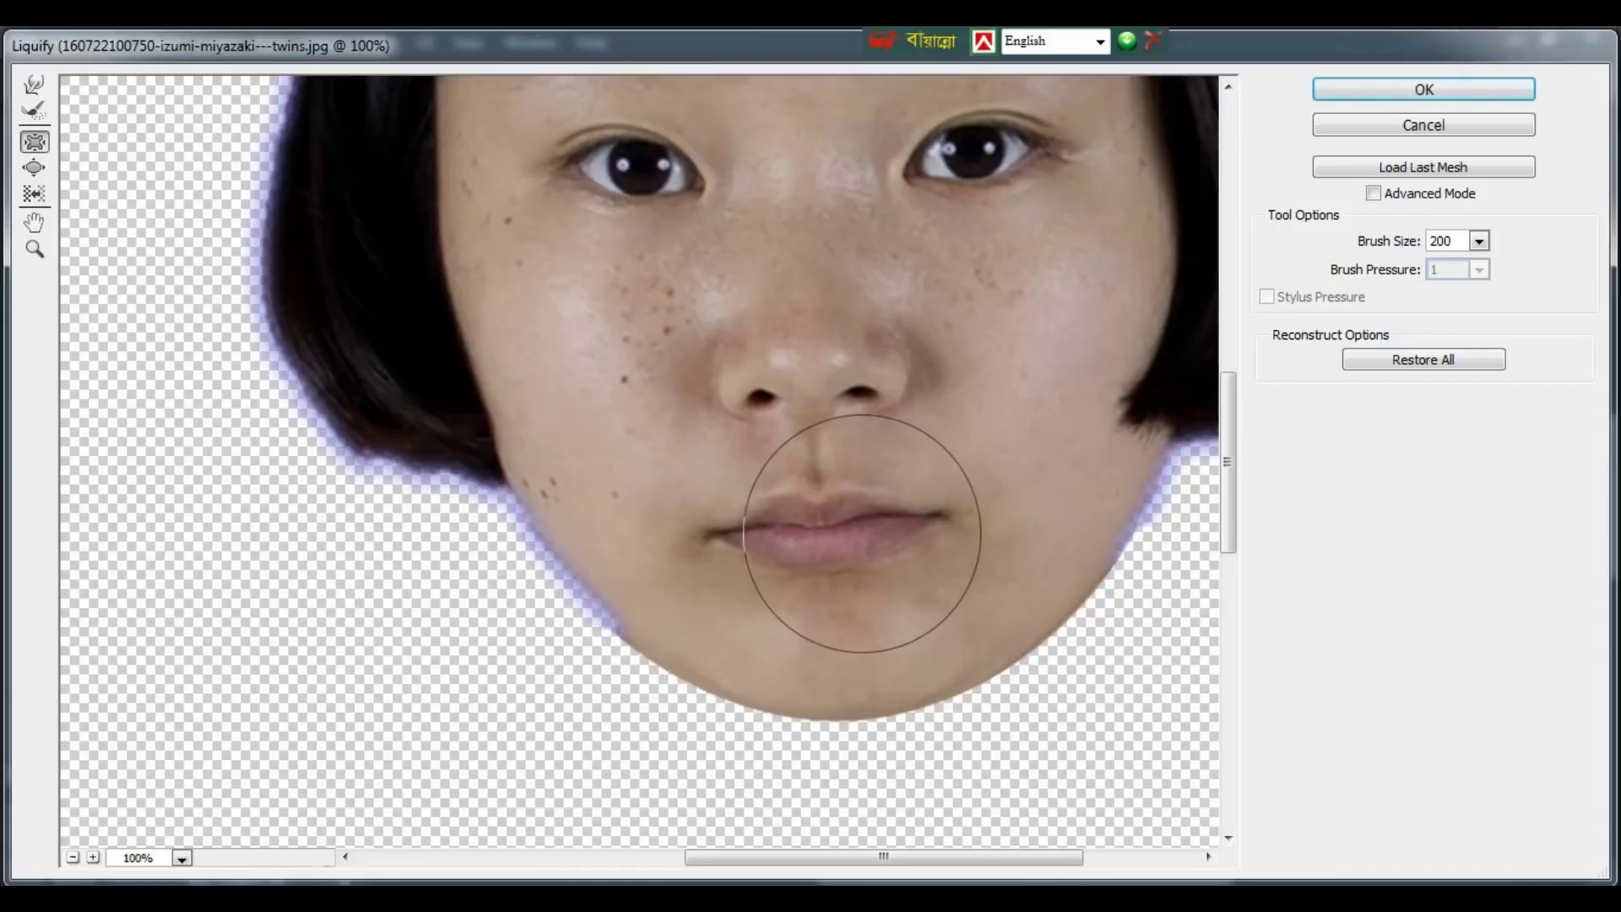
left_click(858, 525)
left_click(773, 532)
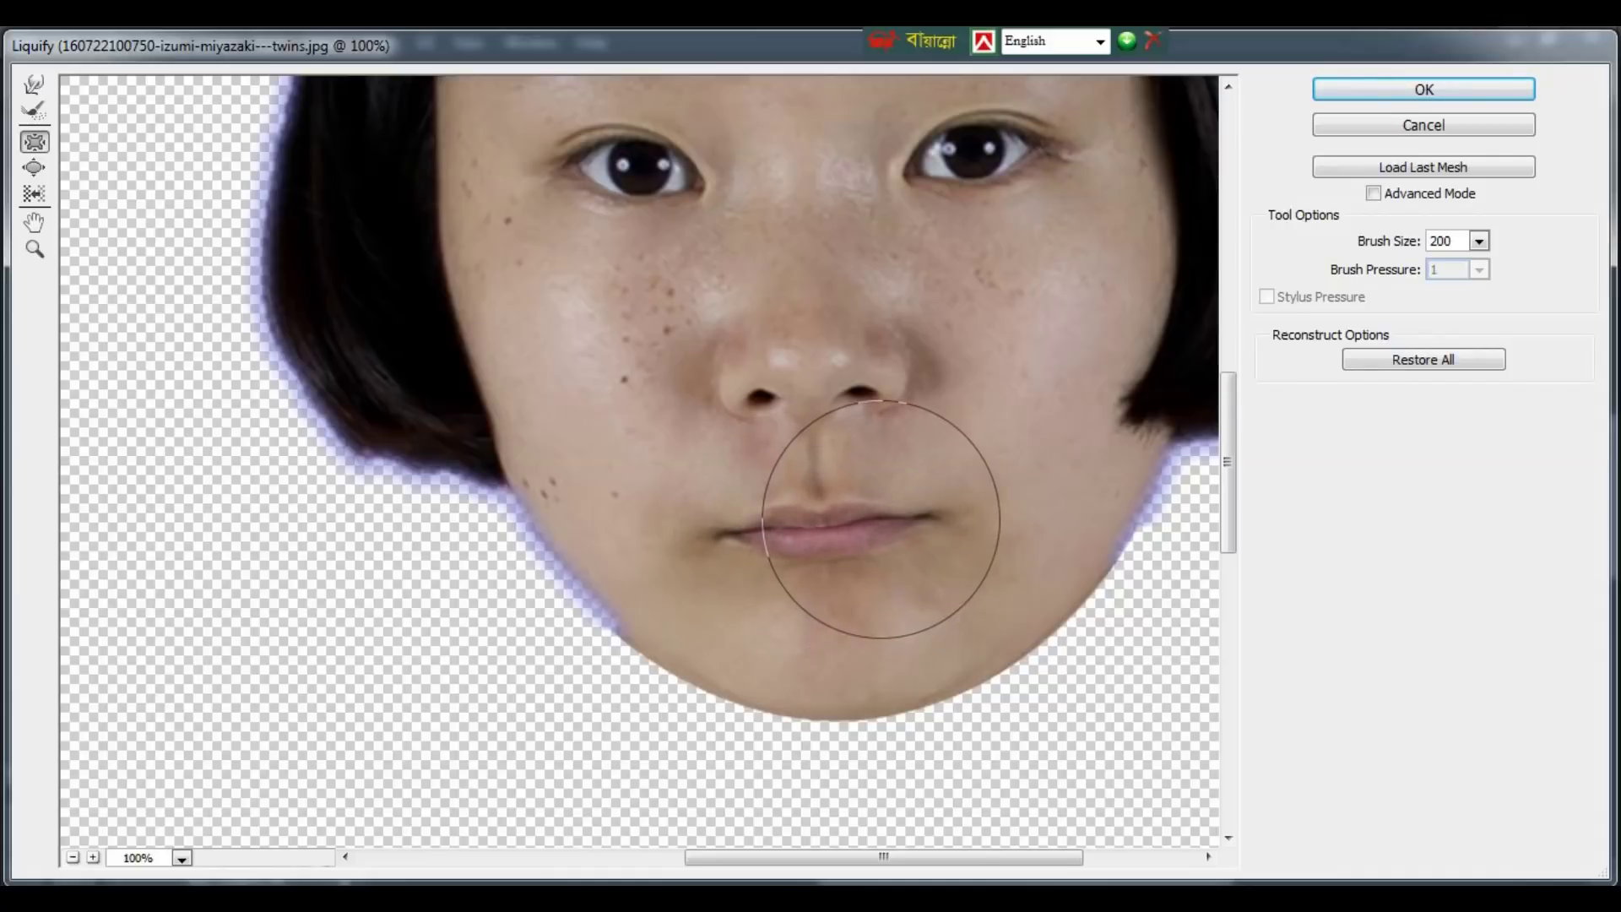
left_click(832, 525)
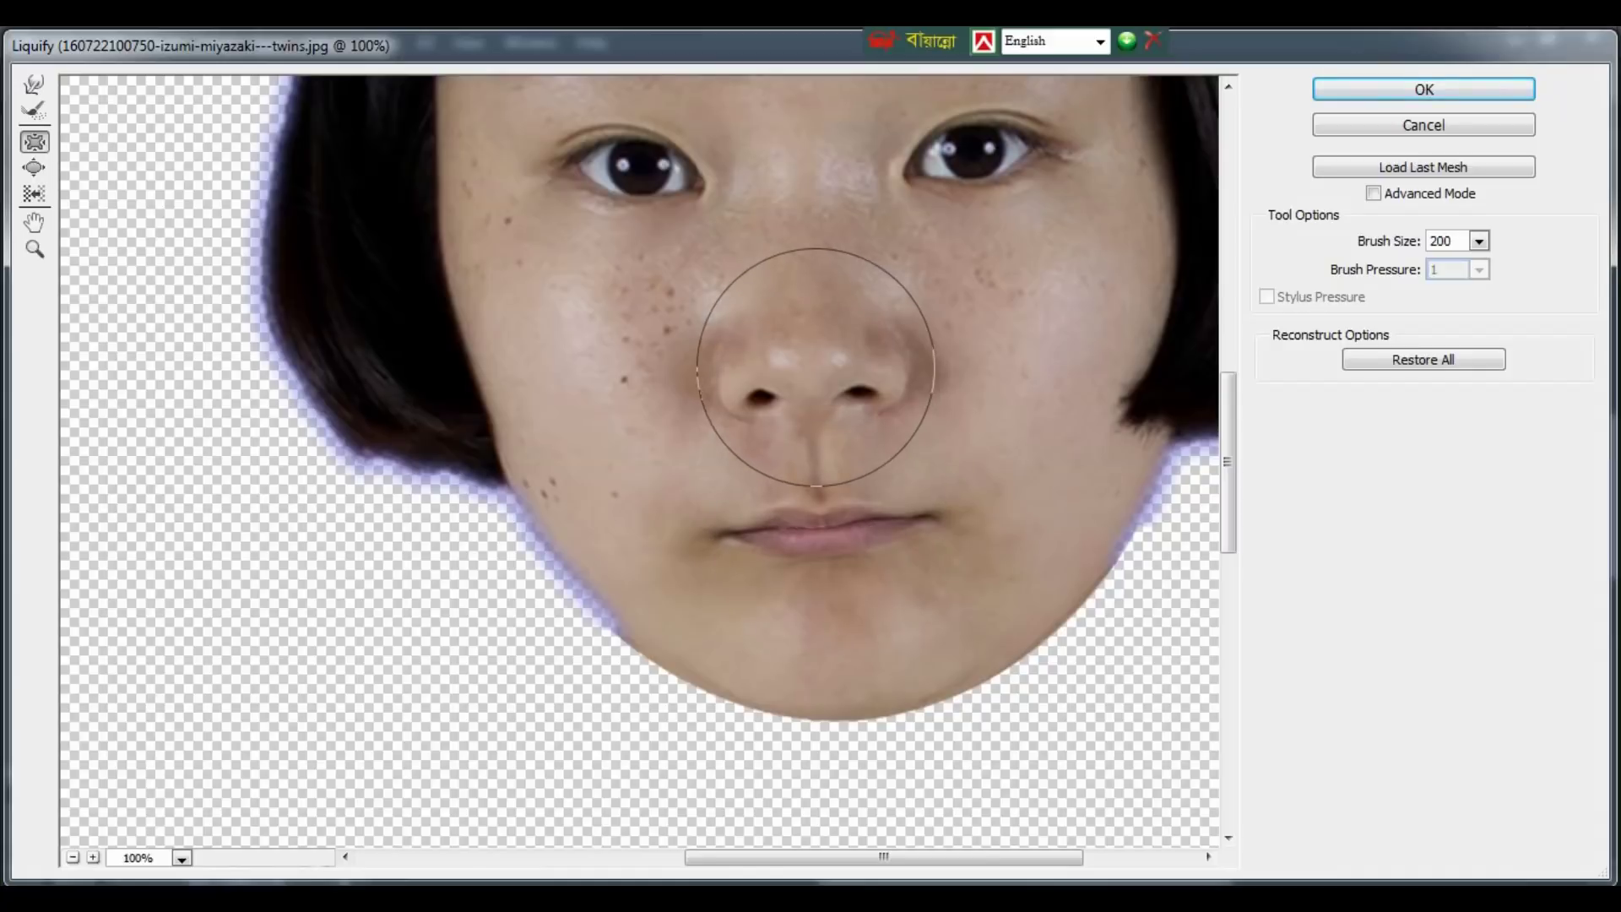
left_click(816, 366)
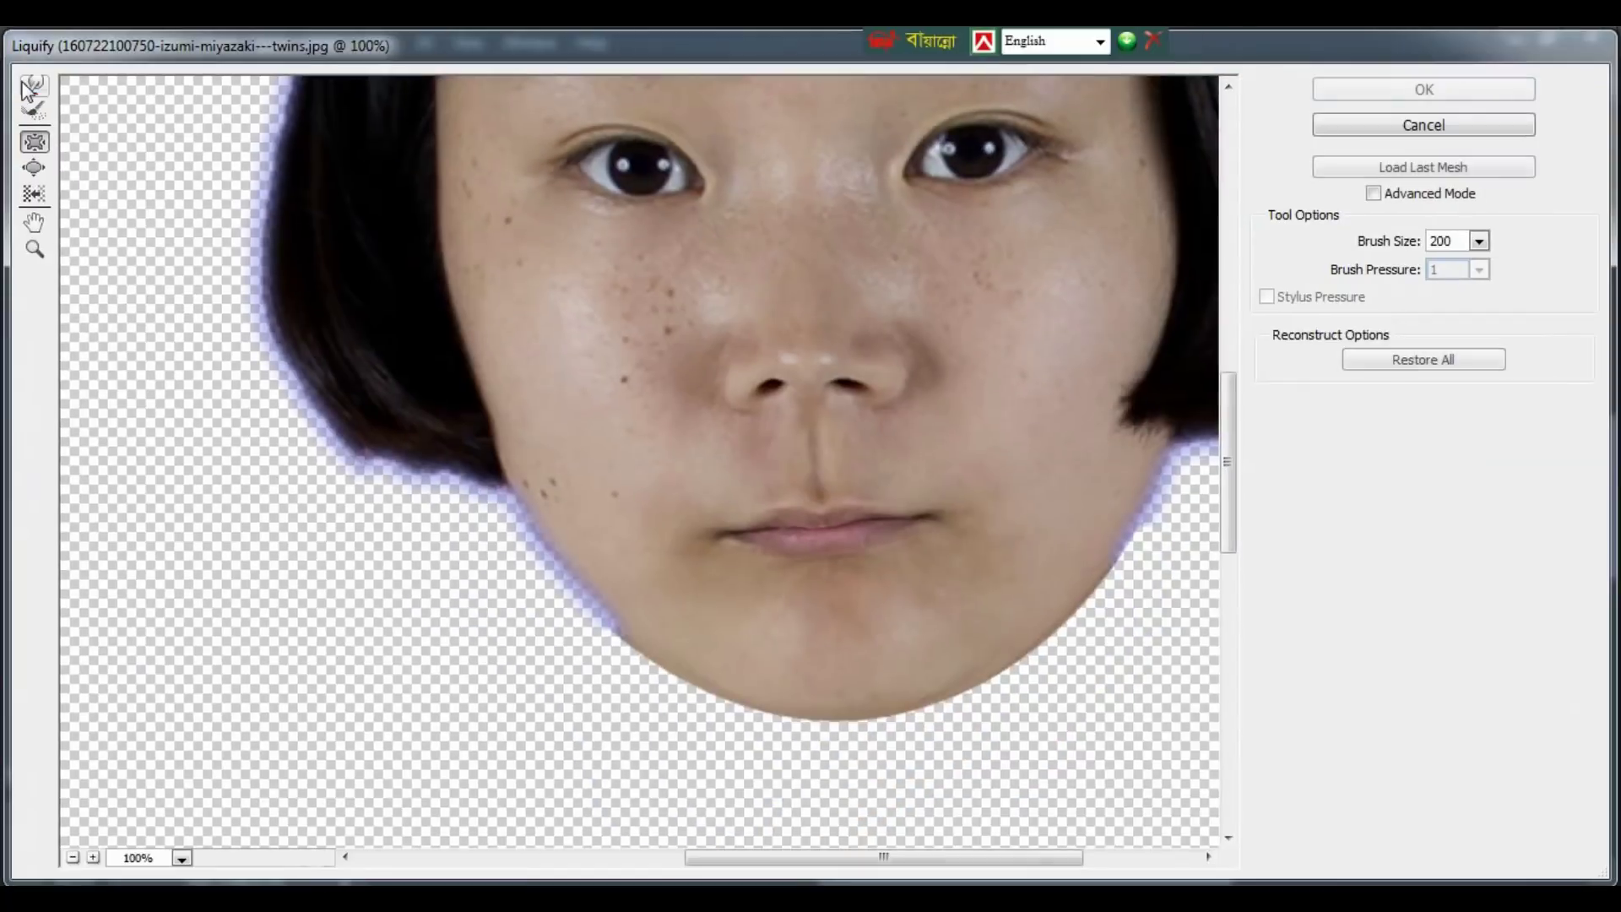
Step: Undo a test cheek warp, then push the right jaw inward with a 125 brush
left_click_drag(528, 368, 356, 508)
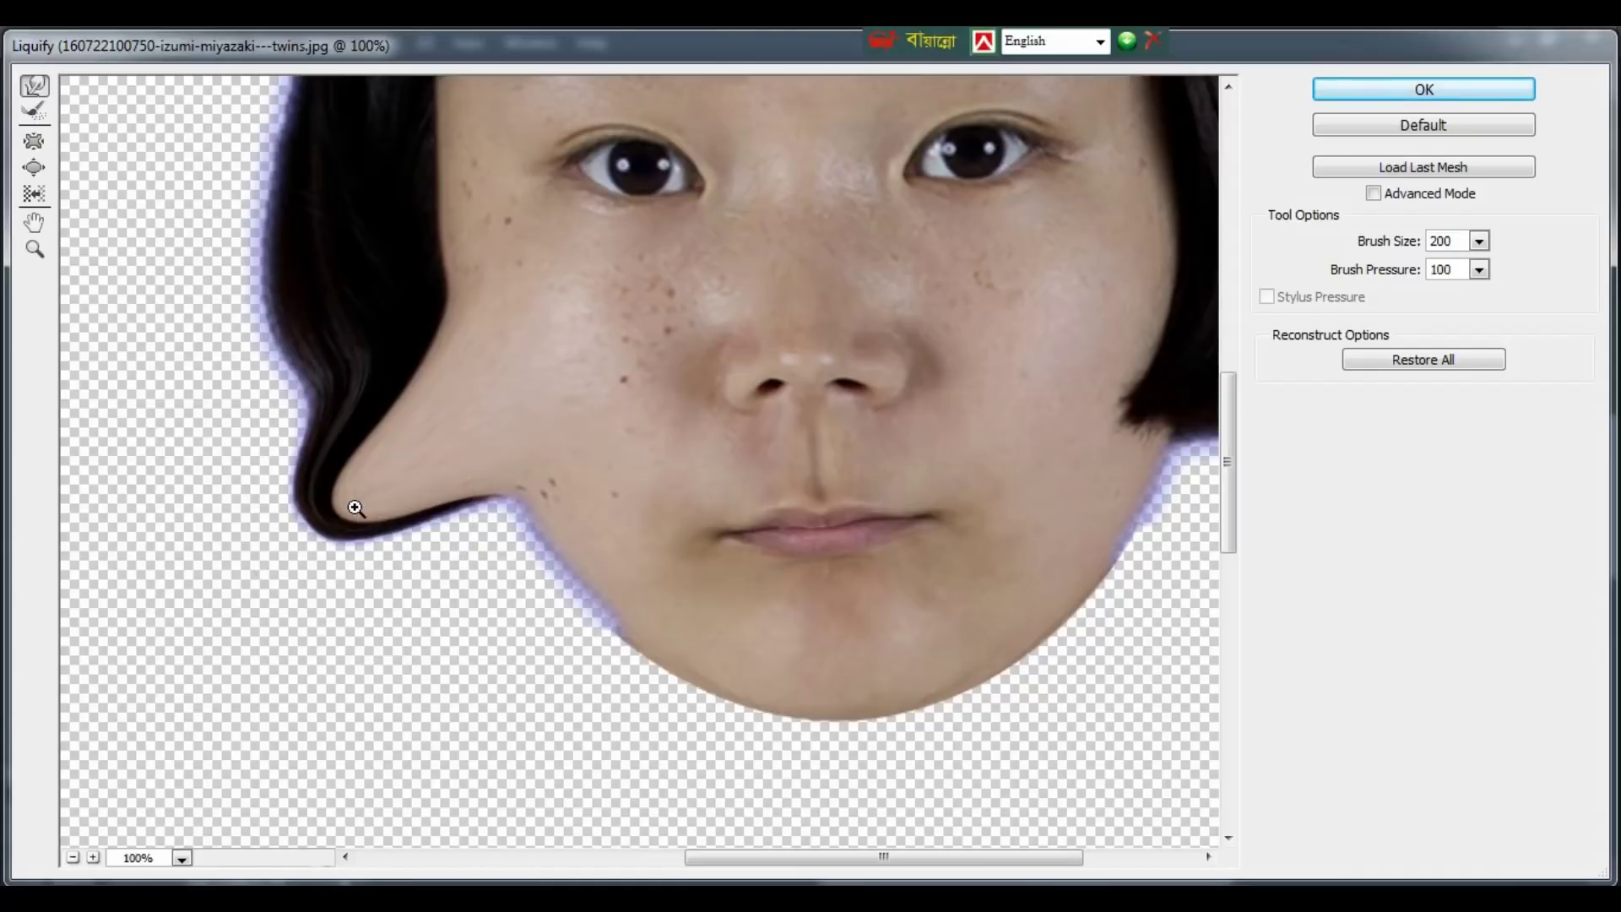
key("ctrl+z")
key("bracketleft")
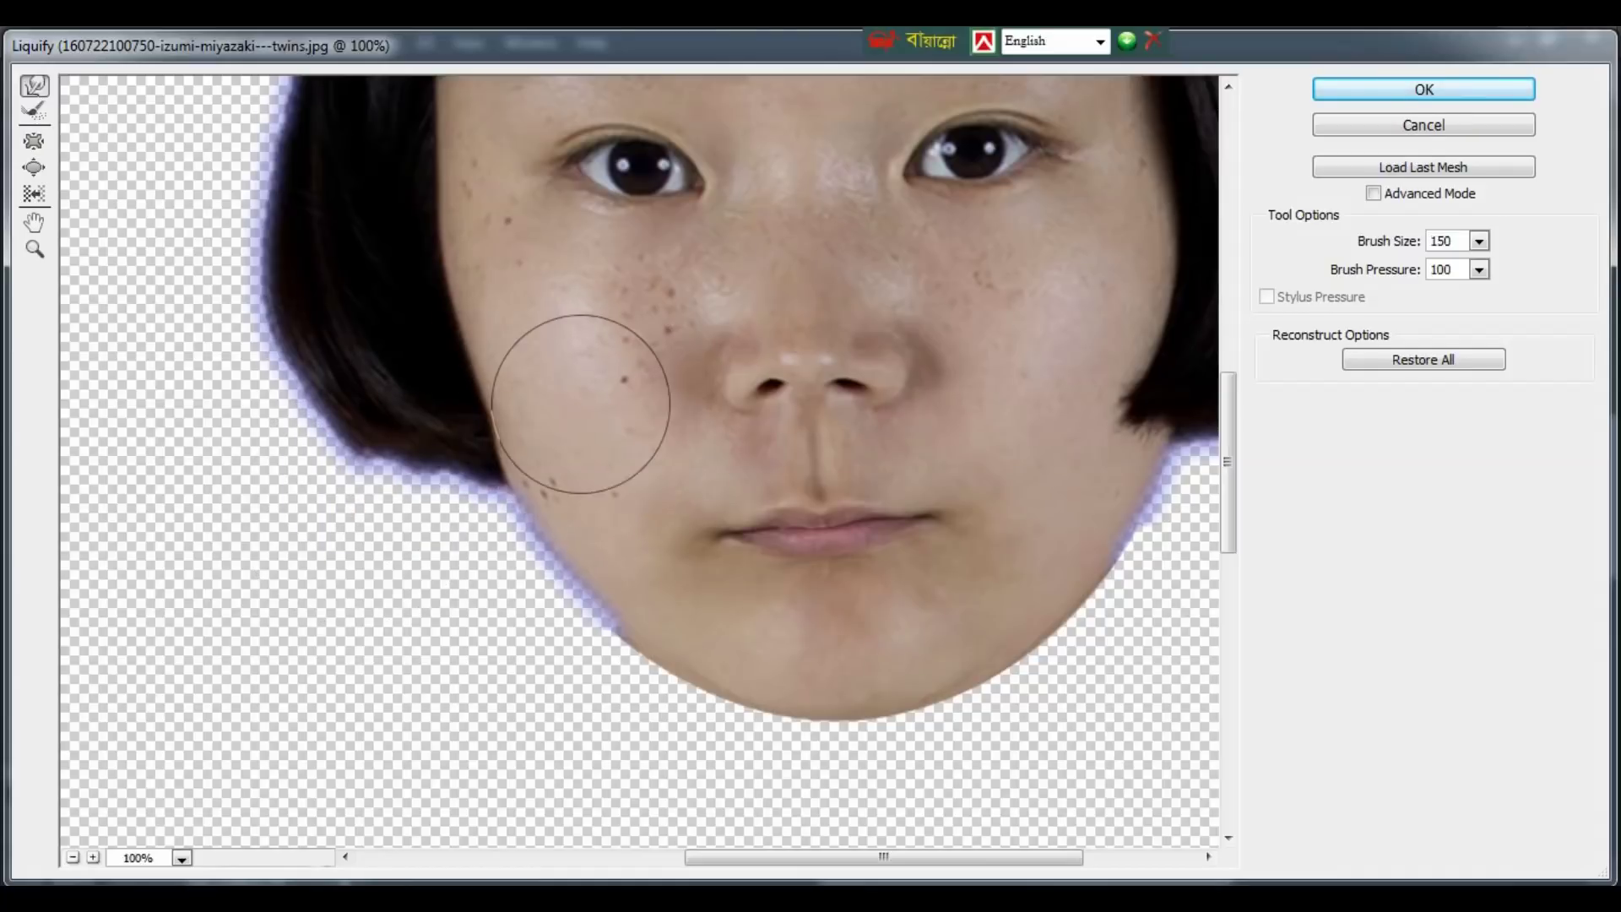
key("bracketleft")
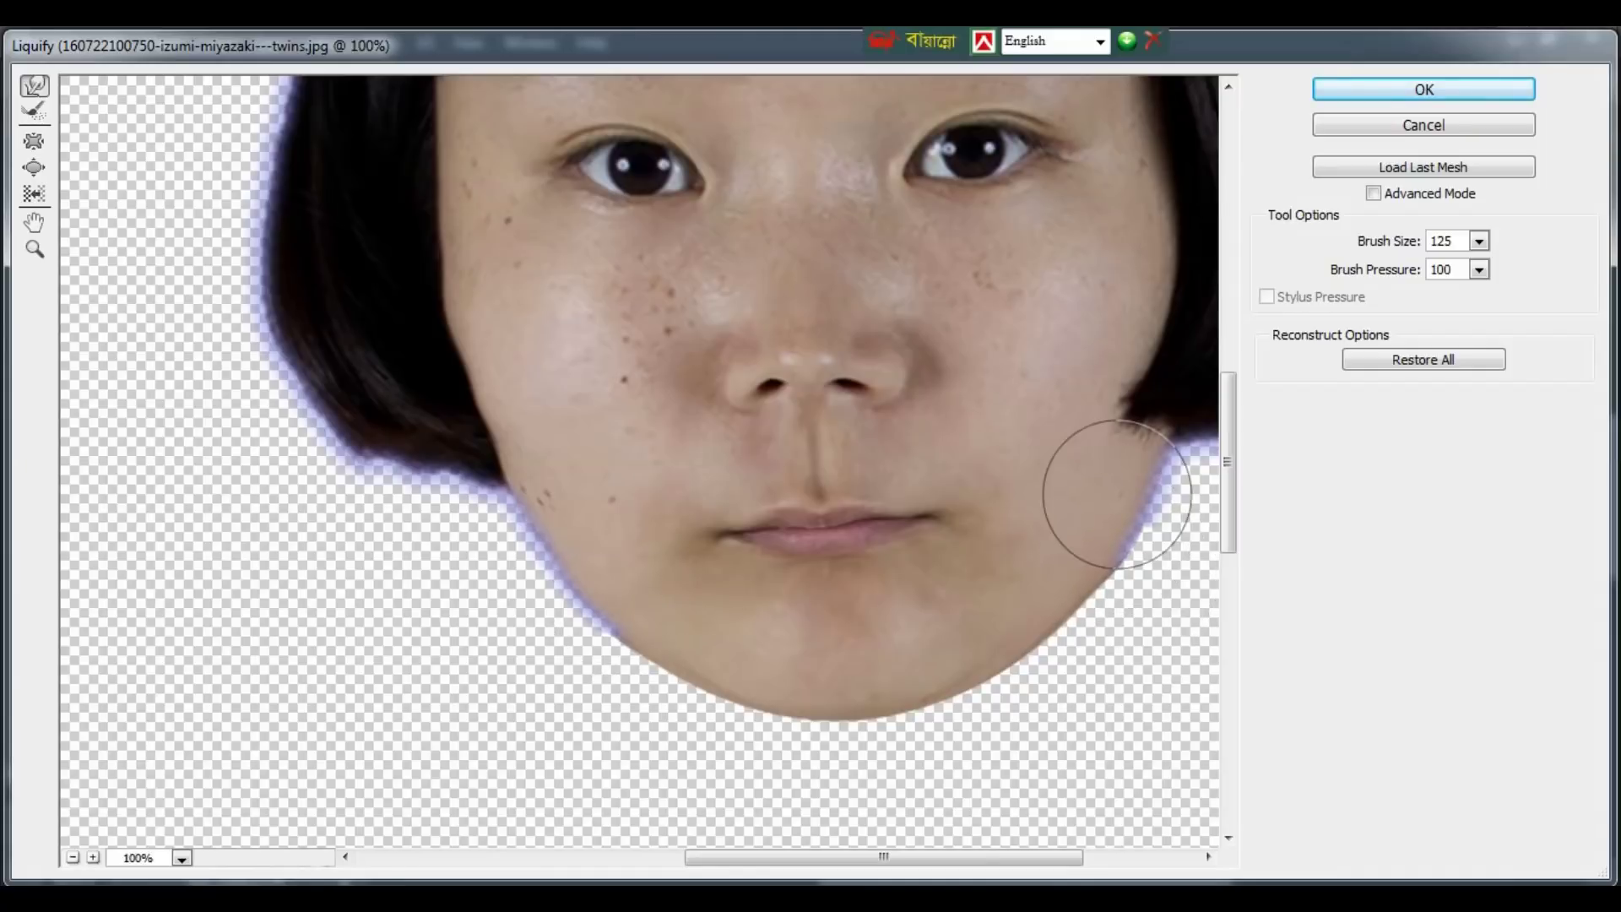
mouse_move(1122, 456)
left_mouse_down()
mouse_move(1156, 438)
mouse_move(1104, 514)
left_mouse_up()
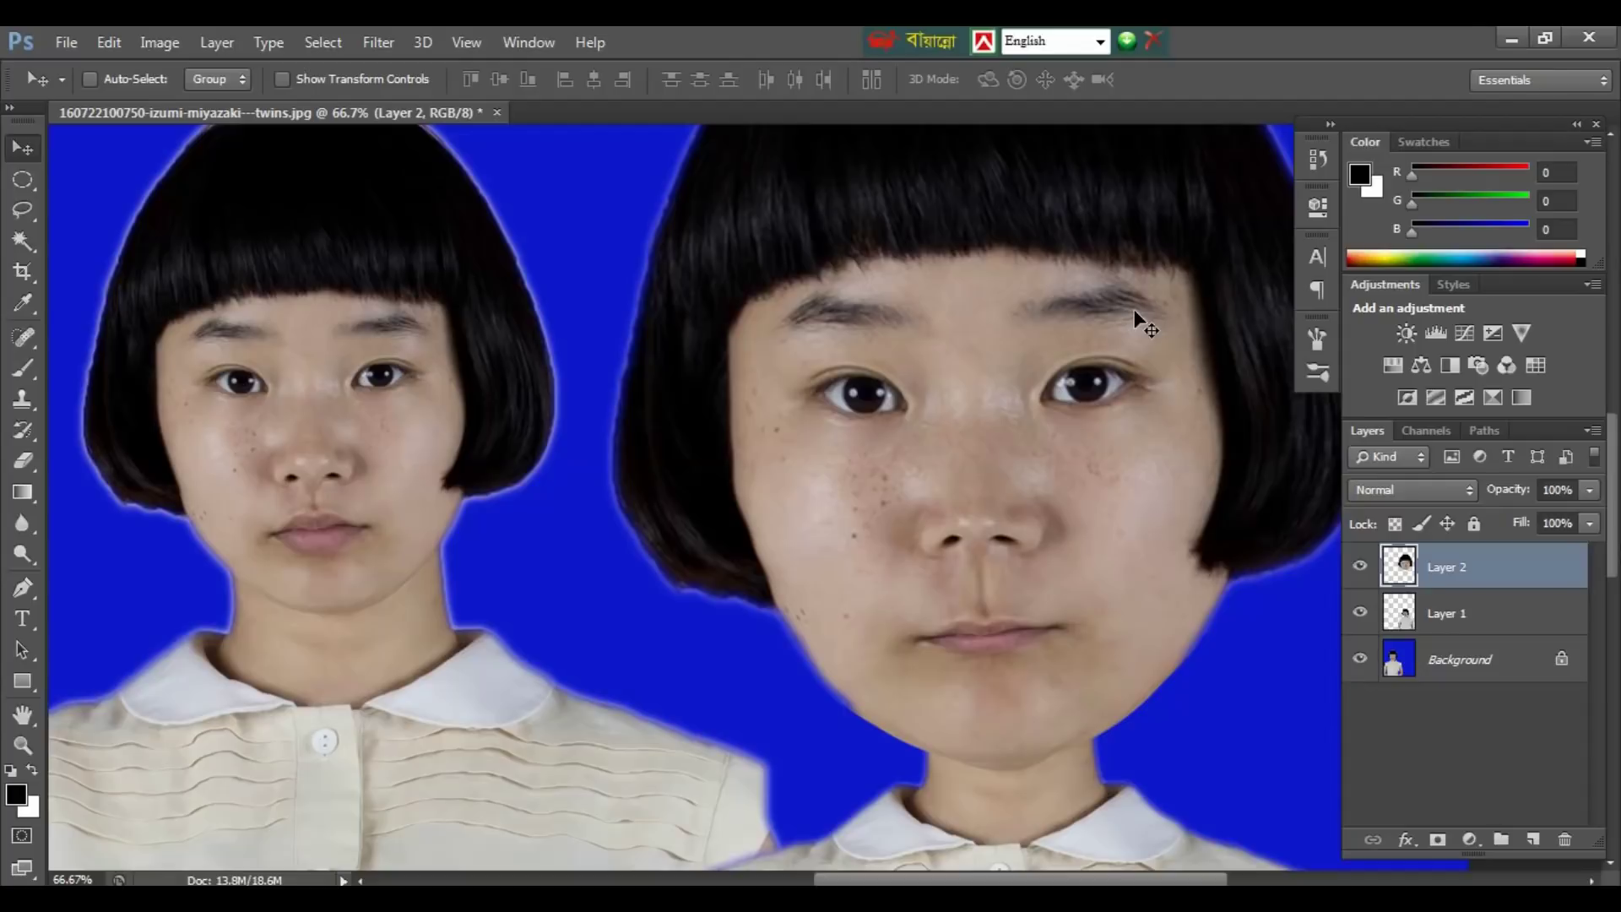
Step: Zoom to 200% on the face and add a new empty Layer 3 above Layer 2
key("ctrl+plus")
key("ctrl+plus")
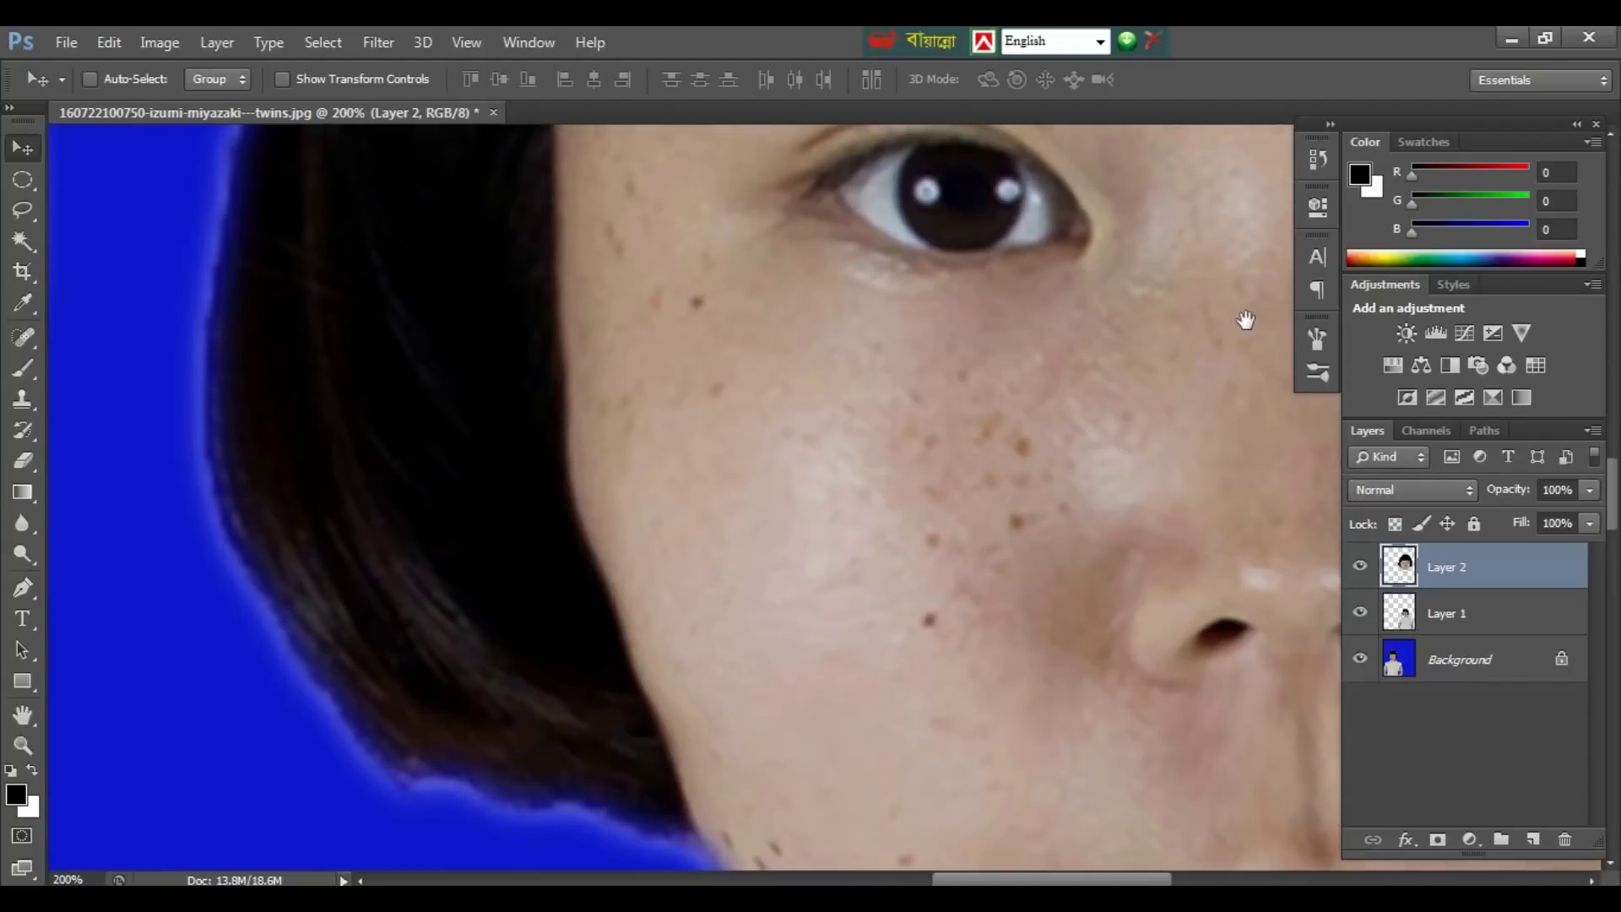
mouse_move(1248, 318)
left_mouse_down()
mouse_move(886, 388)
mouse_move(734, 398)
left_mouse_up()
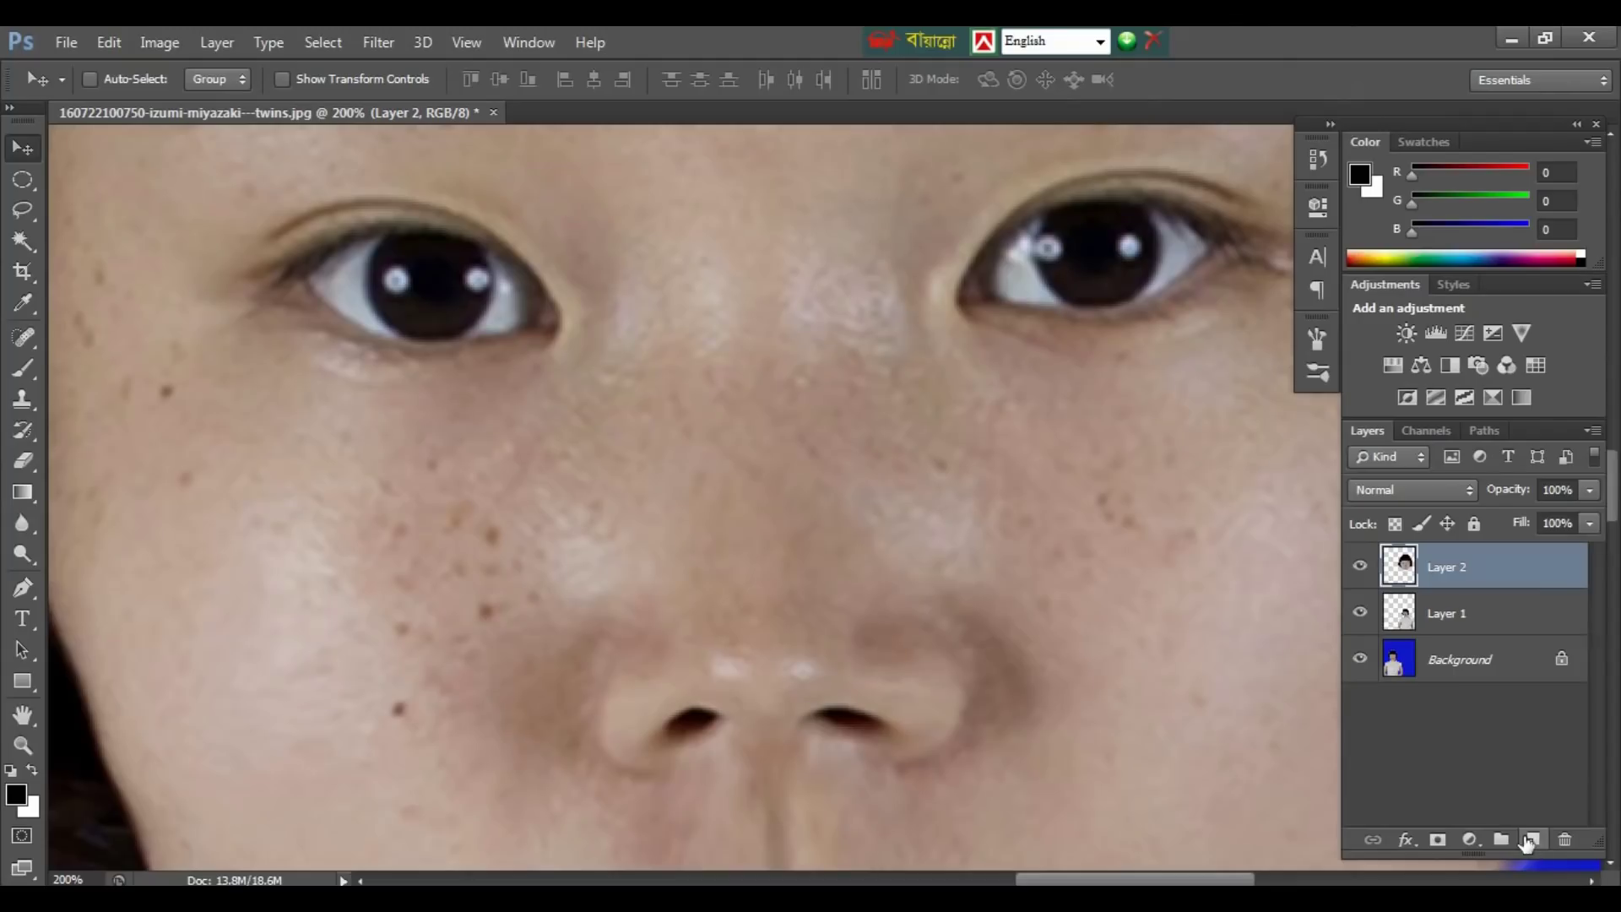
left_click(1533, 841)
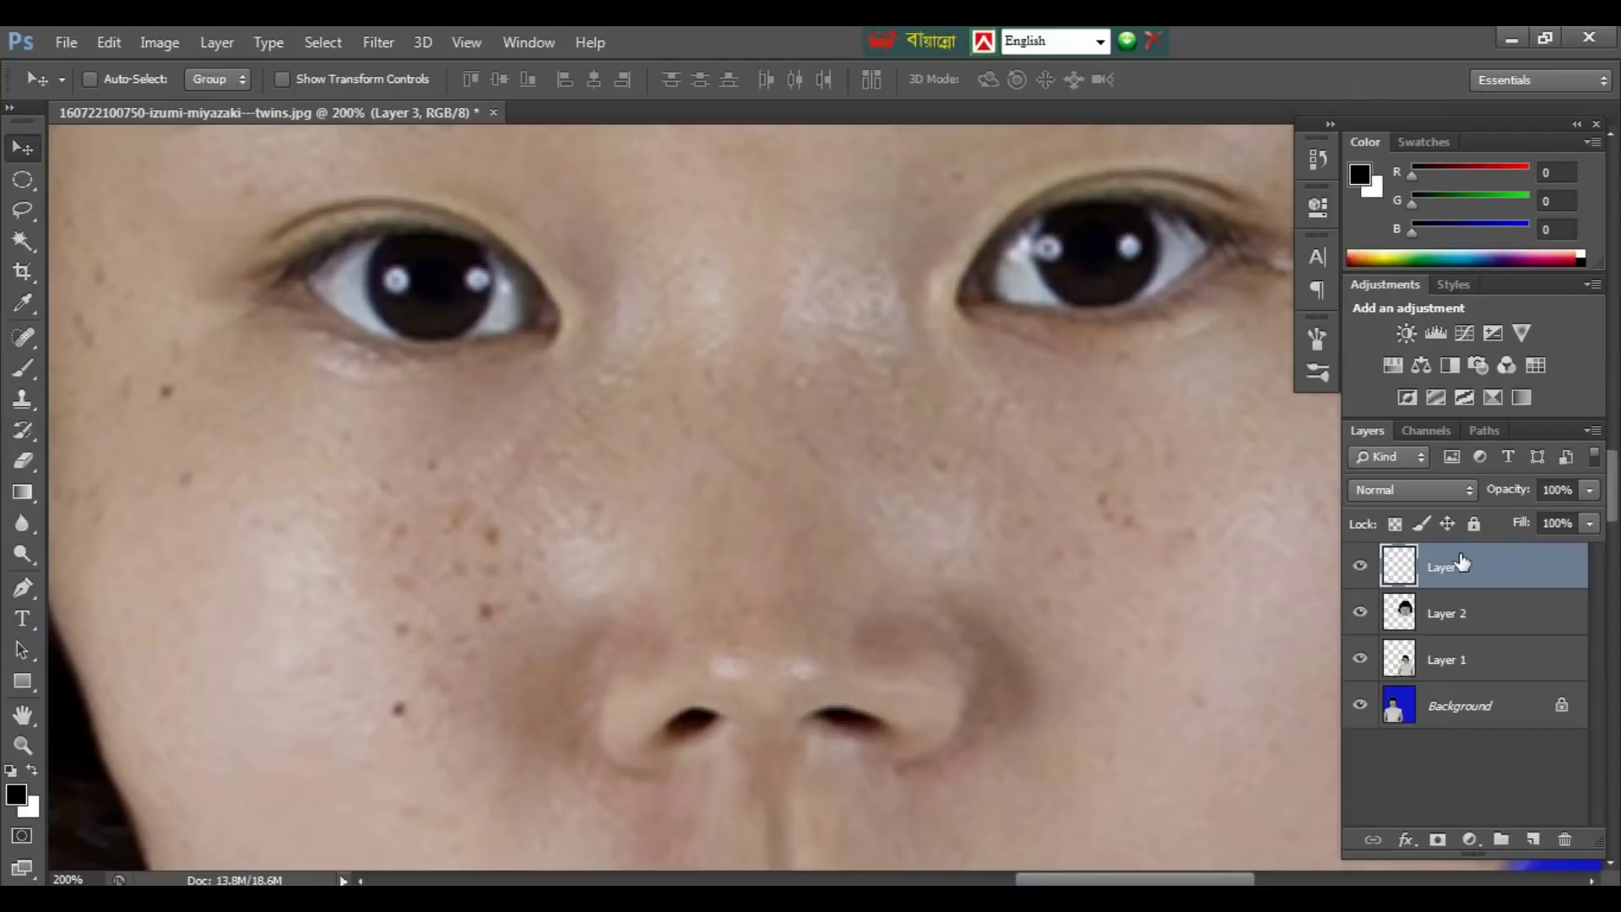
left_click_drag(862, 387, 849, 459)
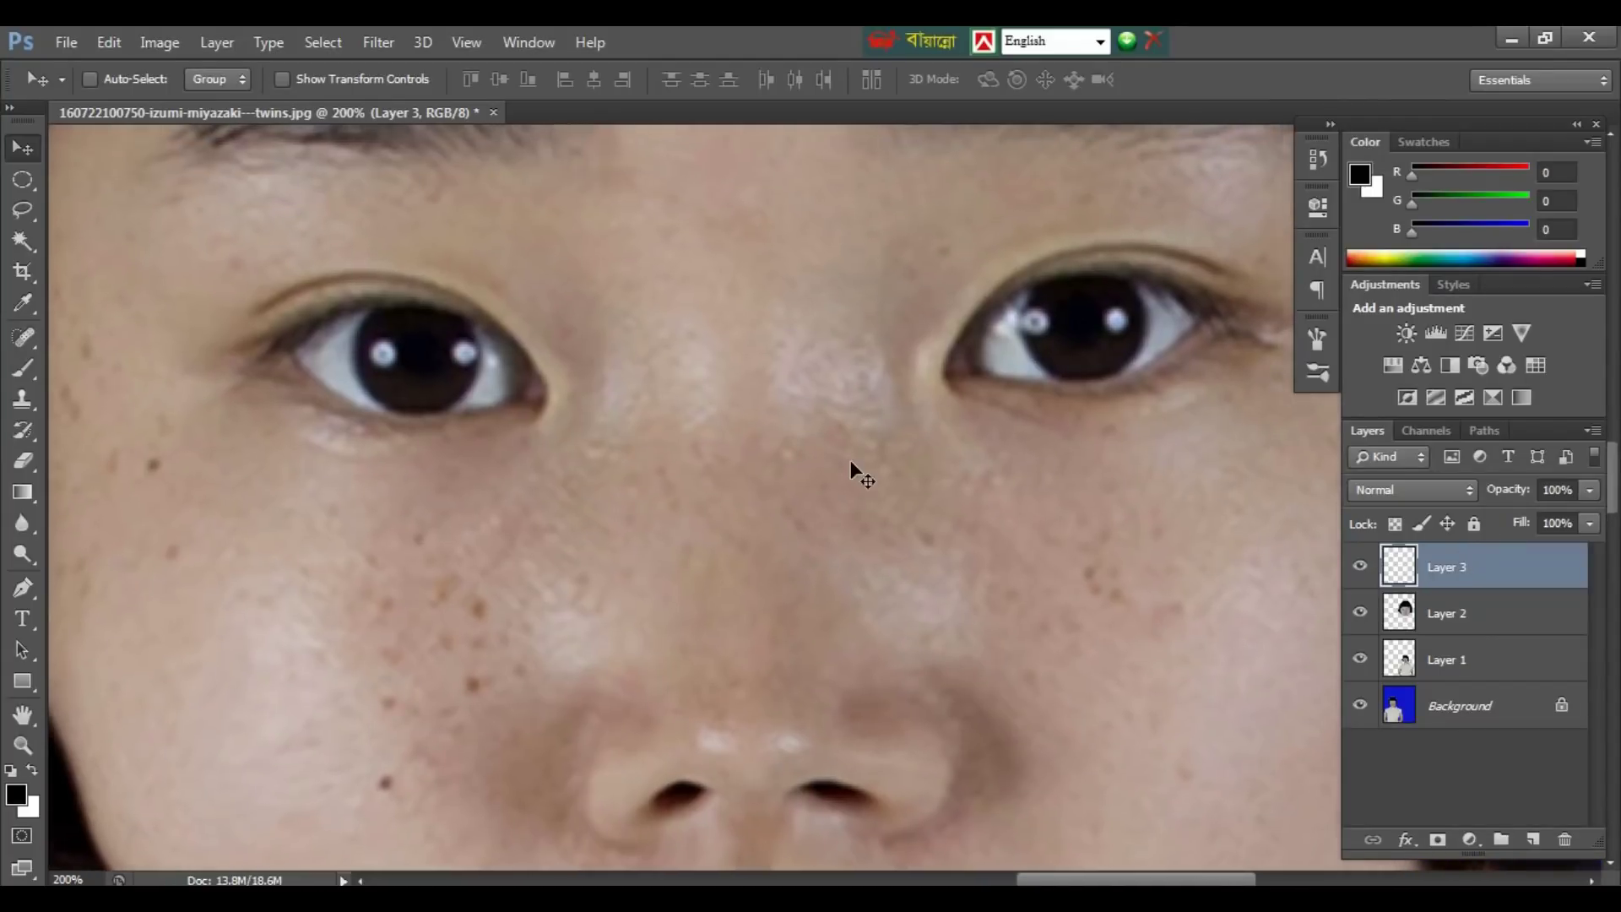
key("ctrl+1")
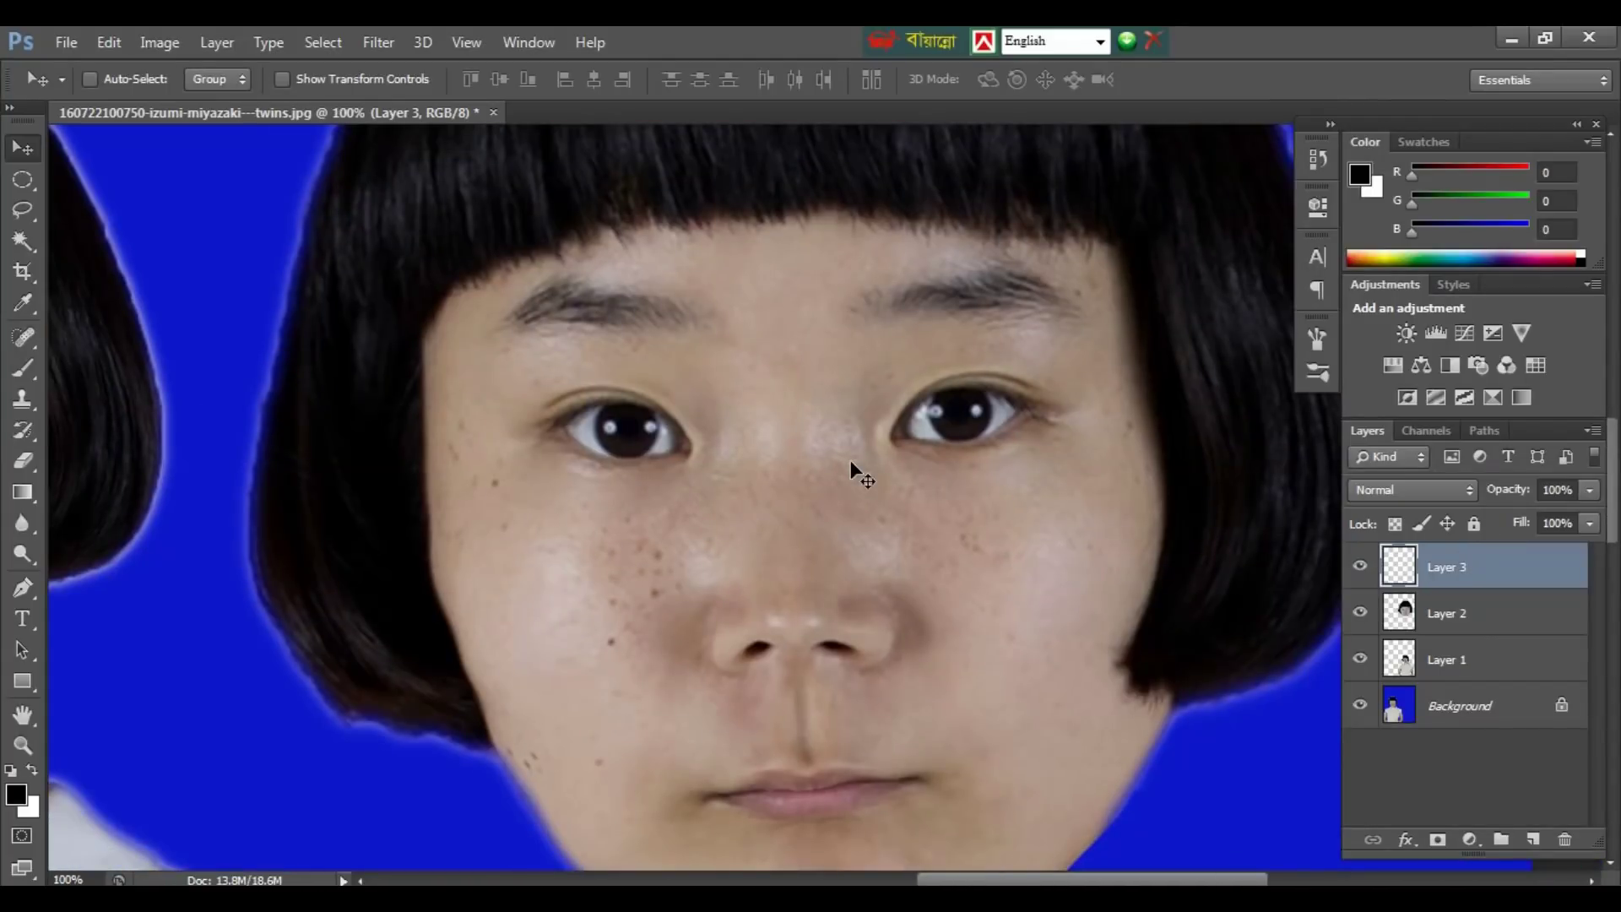
right_click(24, 179)
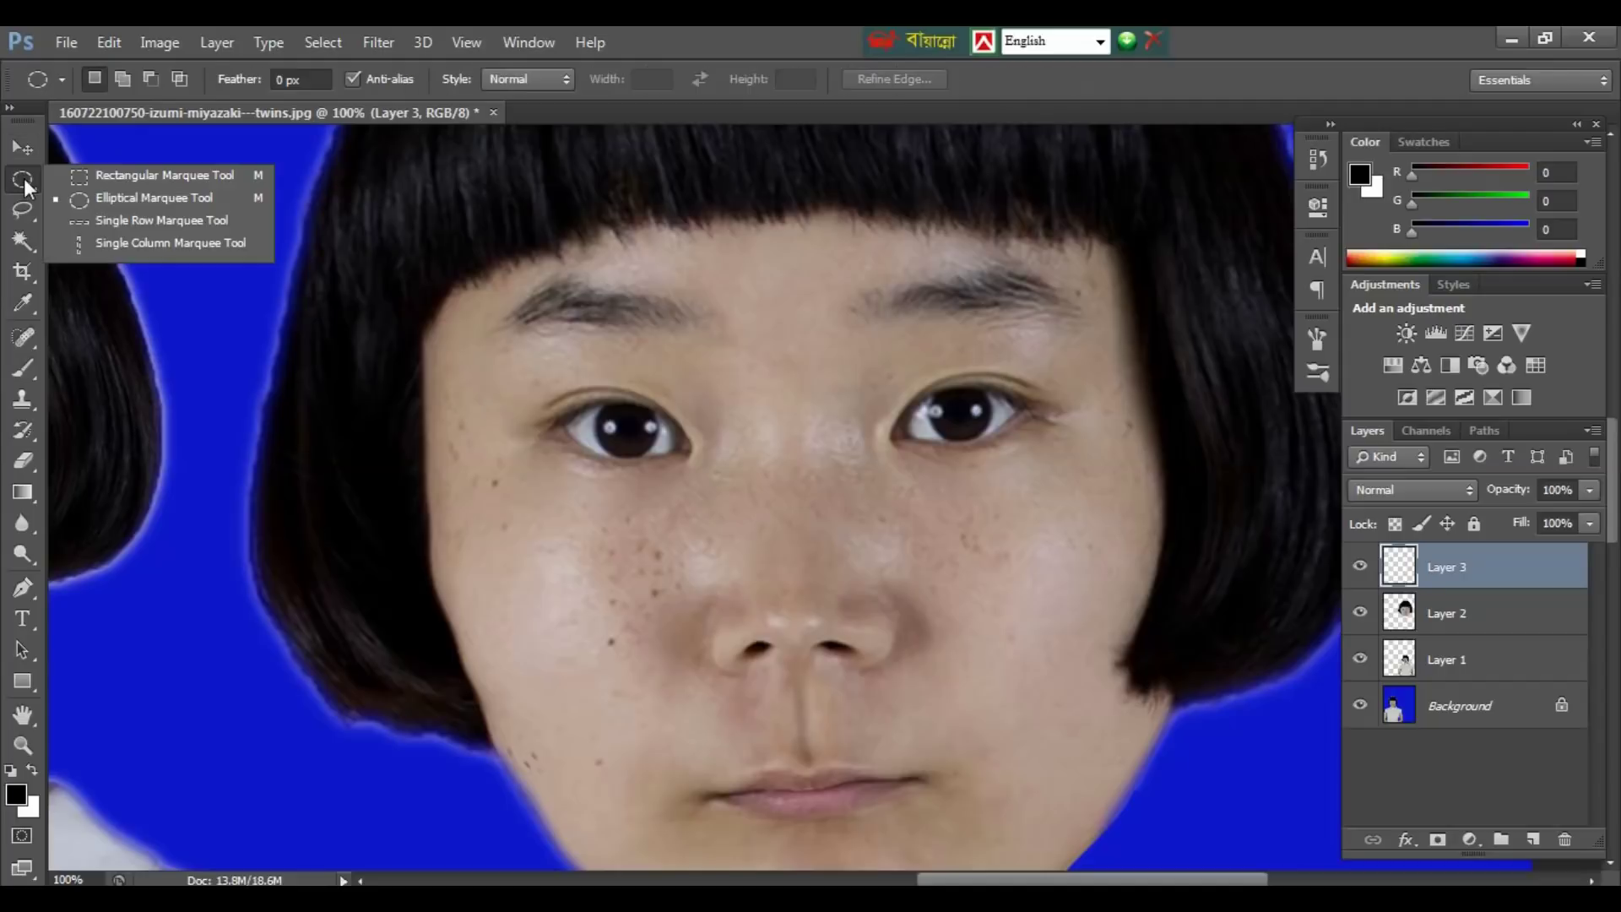
Step: Draw an elliptical selection centred on the enlarged face's right-hand eye
left_click(139, 203)
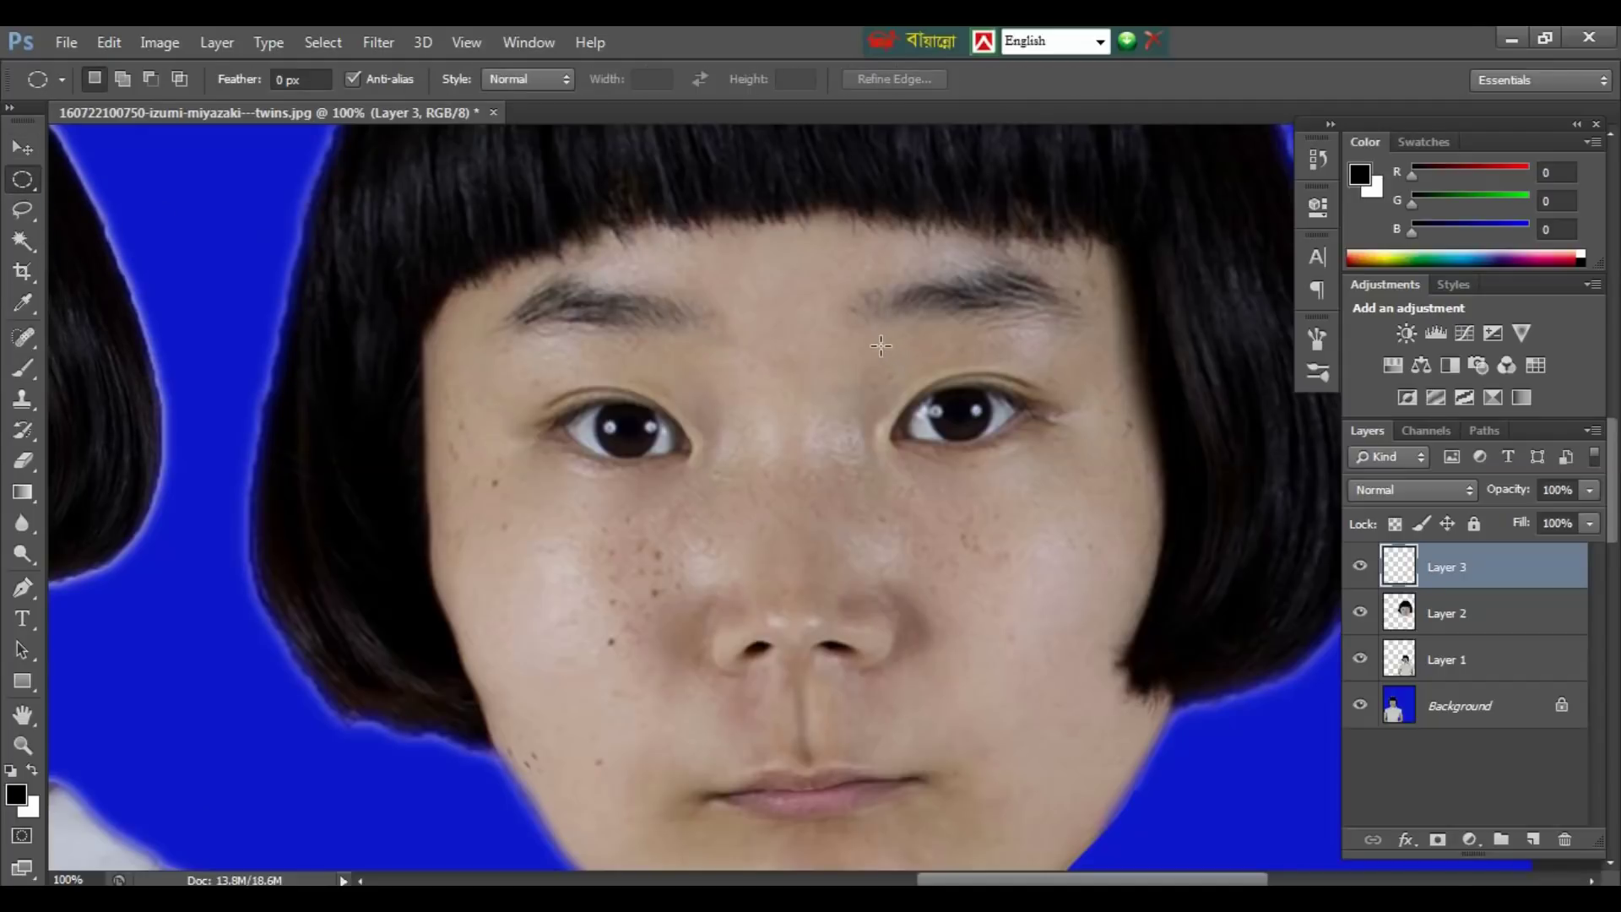
left_click_drag(905, 366, 1095, 553)
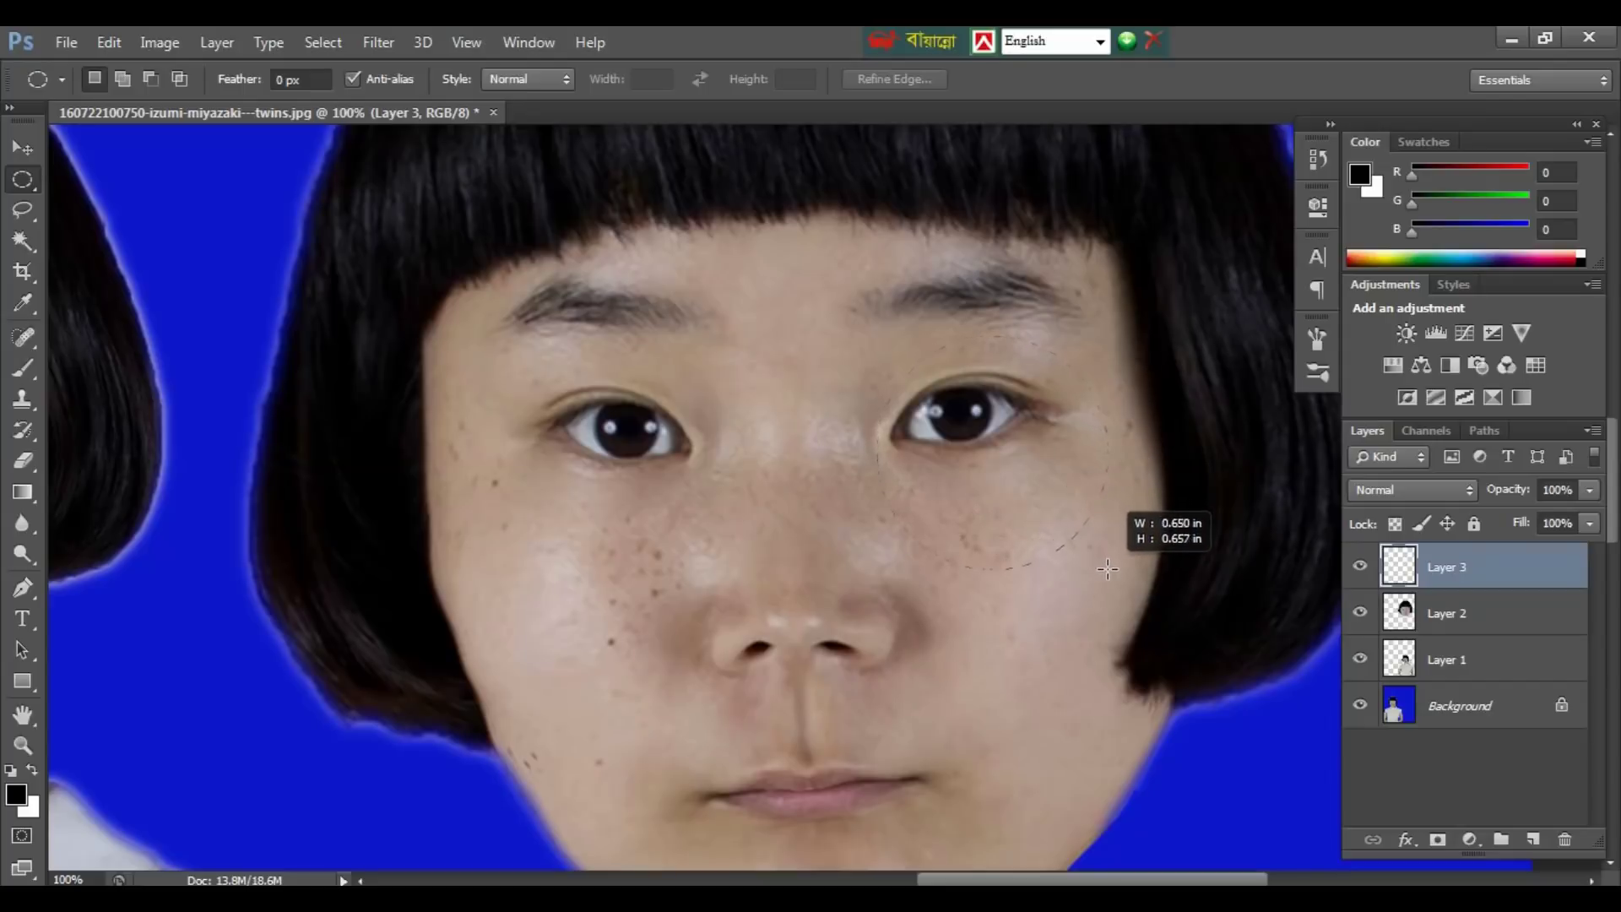
left_click_drag(1094, 552, 1106, 567)
left_click_drag(979, 457, 955, 432)
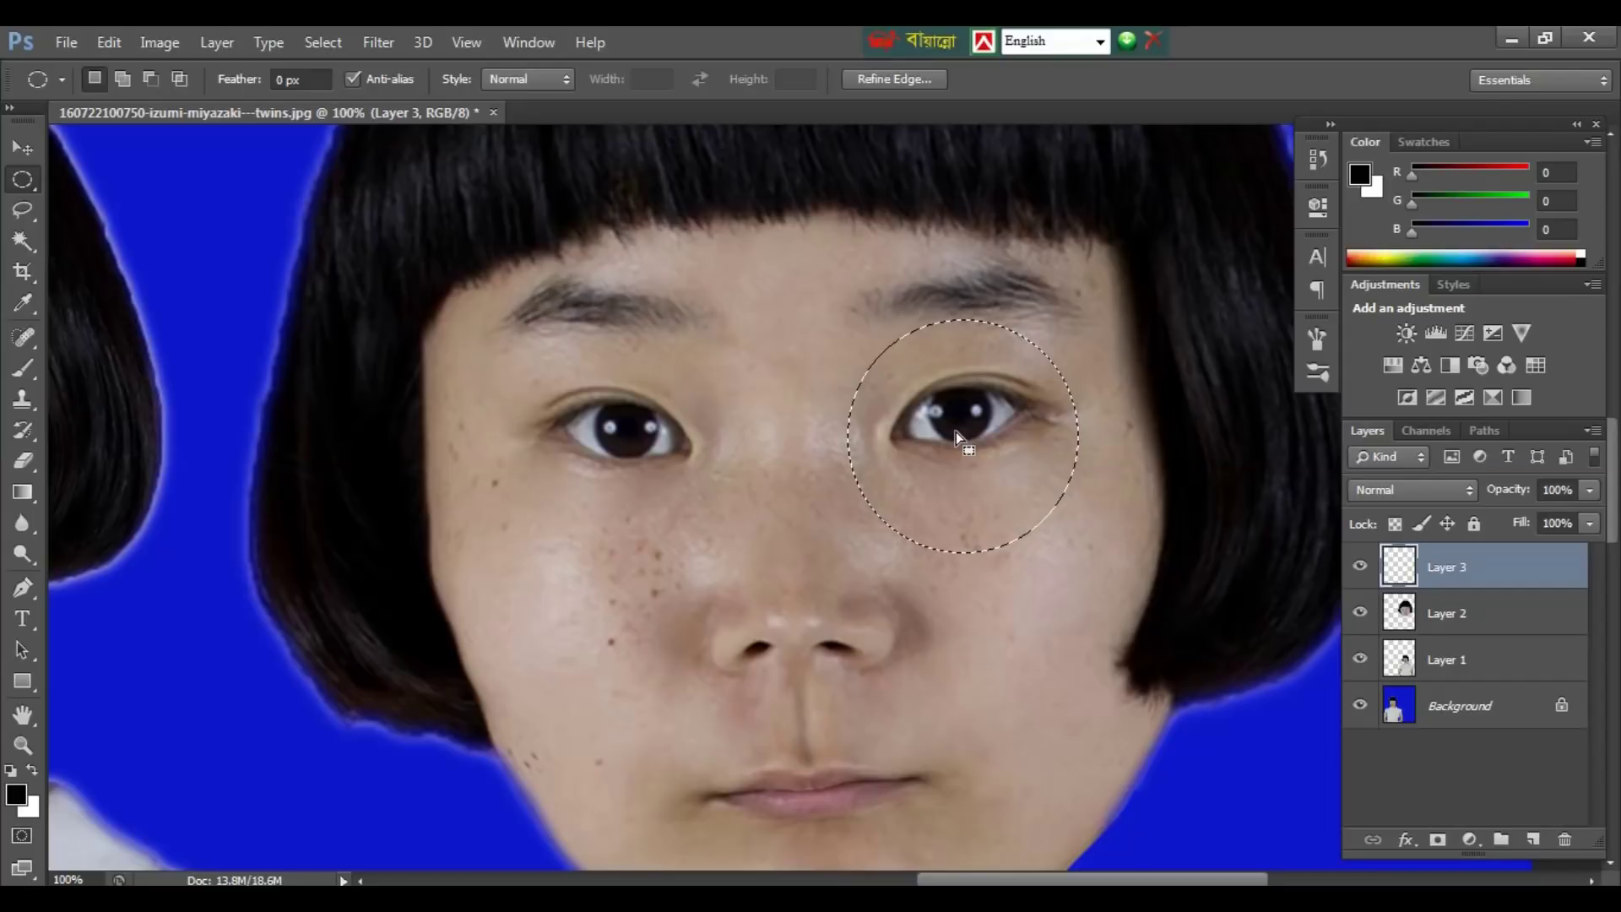
left_click_drag(956, 432, 975, 425)
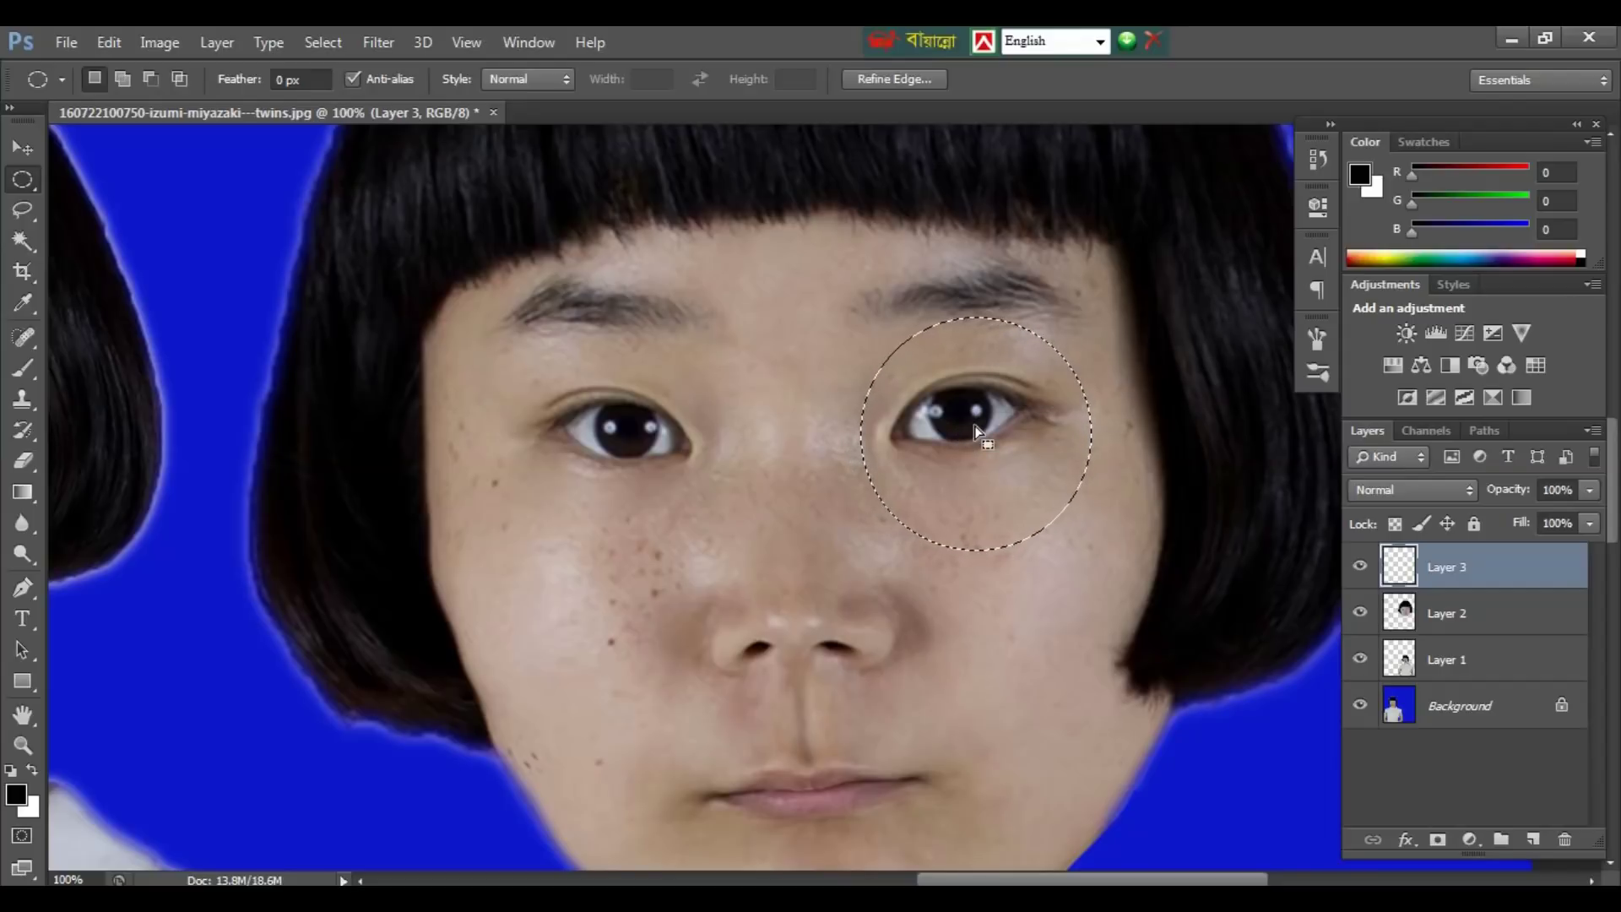
Step: Trace a pen path across the eye's lower edge and subtract it from the selection
key("p")
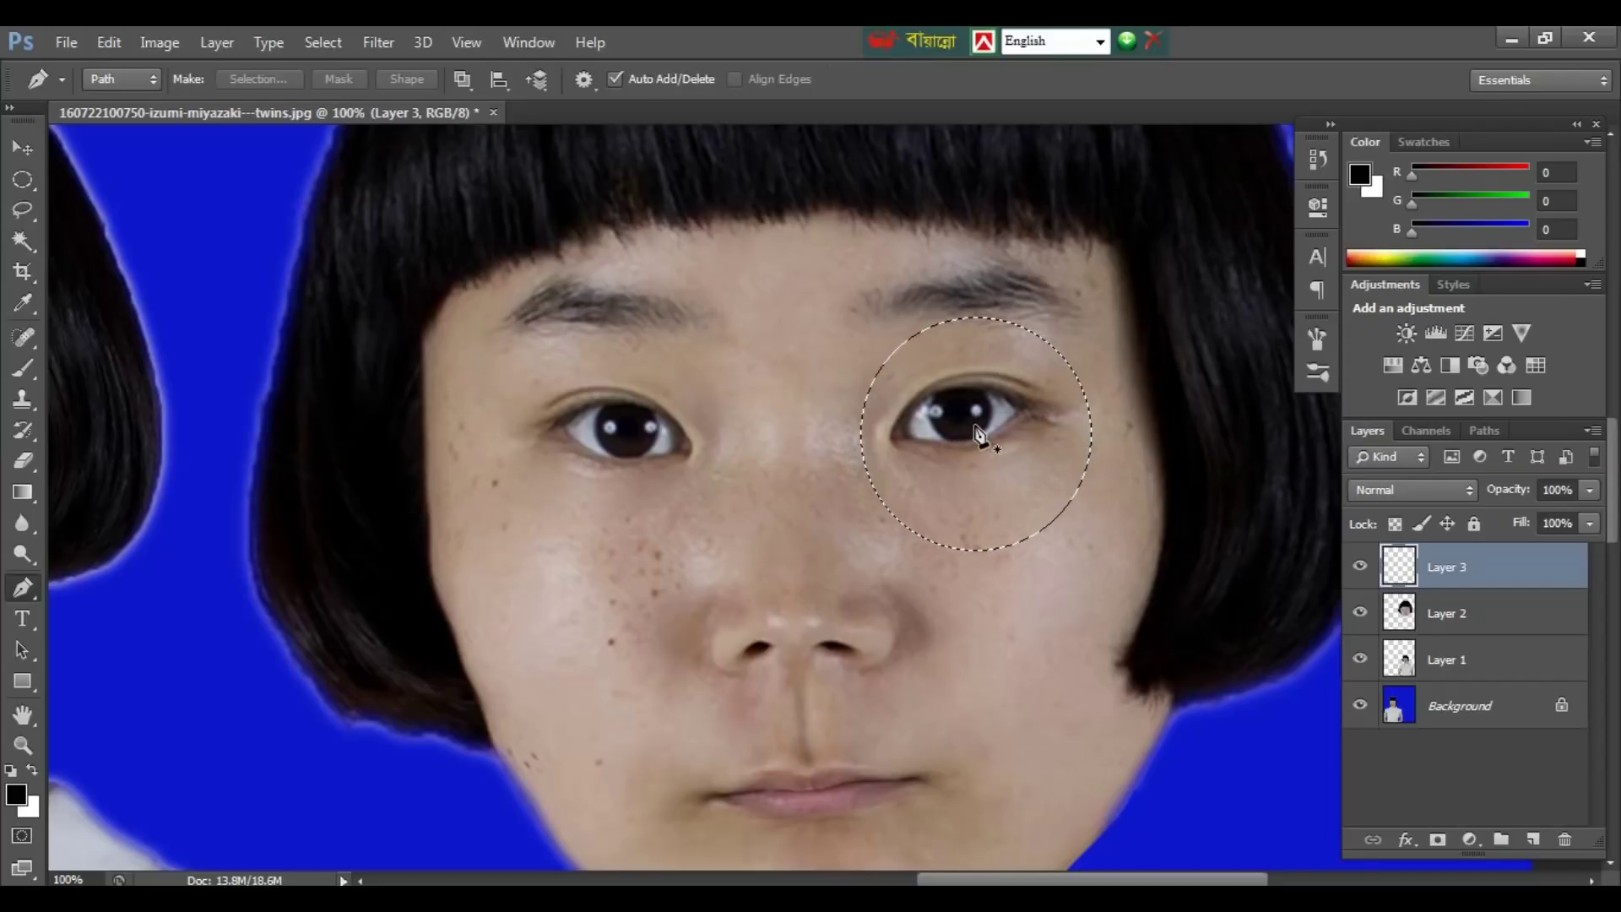
left_click(878, 500)
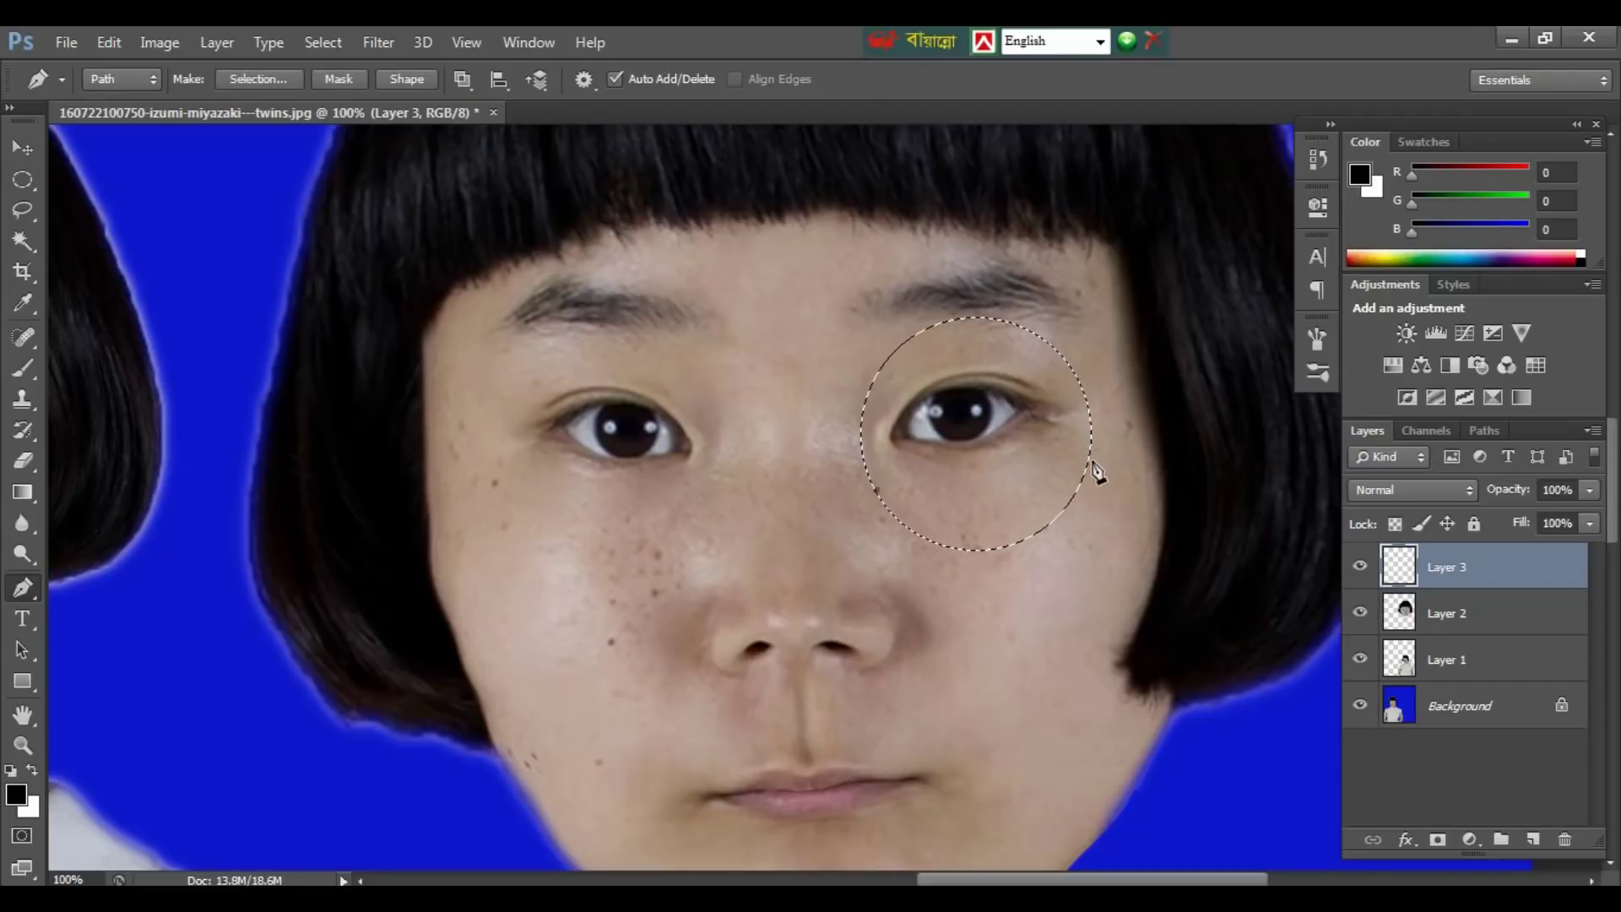
left_click_drag(1088, 463, 1099, 445)
left_click_drag(1137, 393, 1166, 369)
left_click_drag(1129, 563, 970, 642)
left_click(855, 563)
key("ctrl+alt+Return")
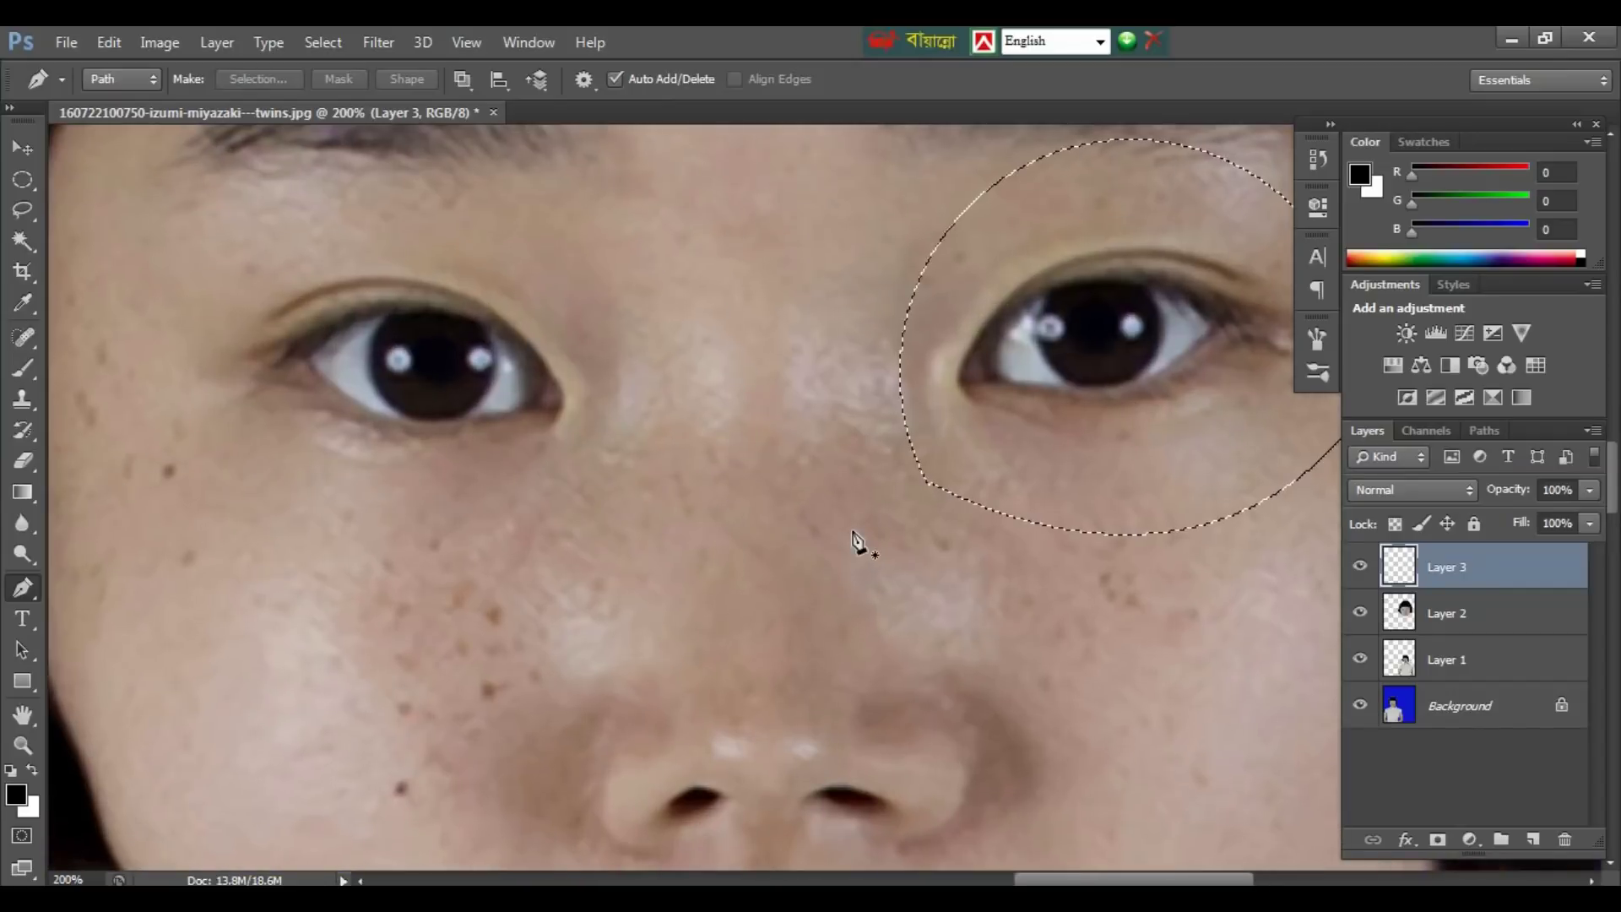
key("ctrl+minus")
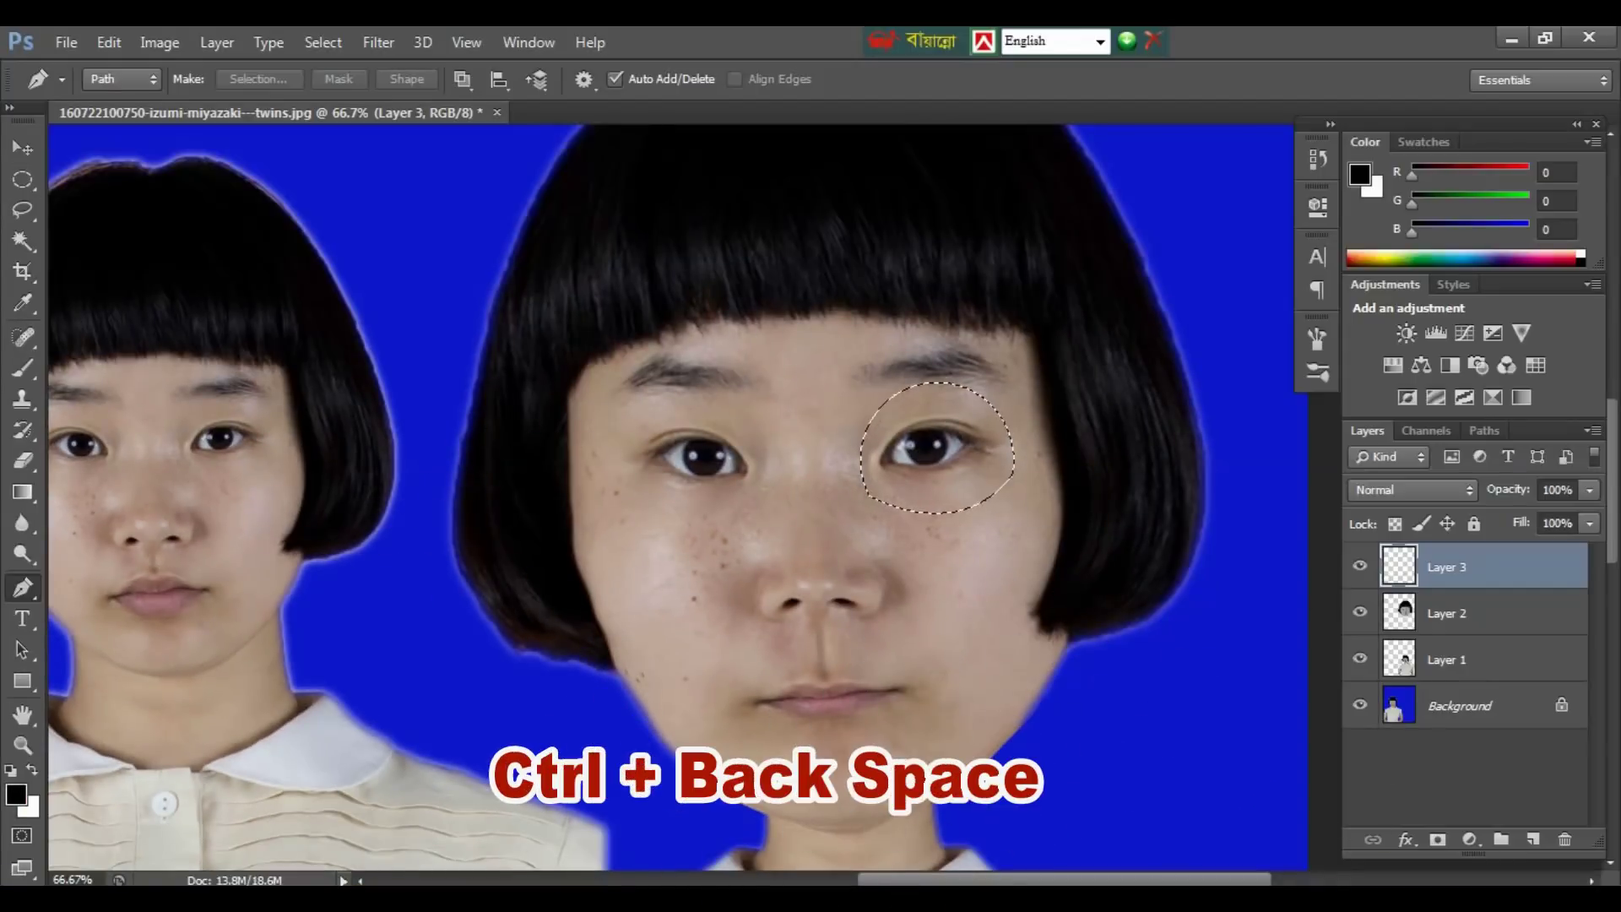
Step: Fill the trimmed eye selection on Layer 3 with white and zoom to 100%
key("ctrl+BackSpace")
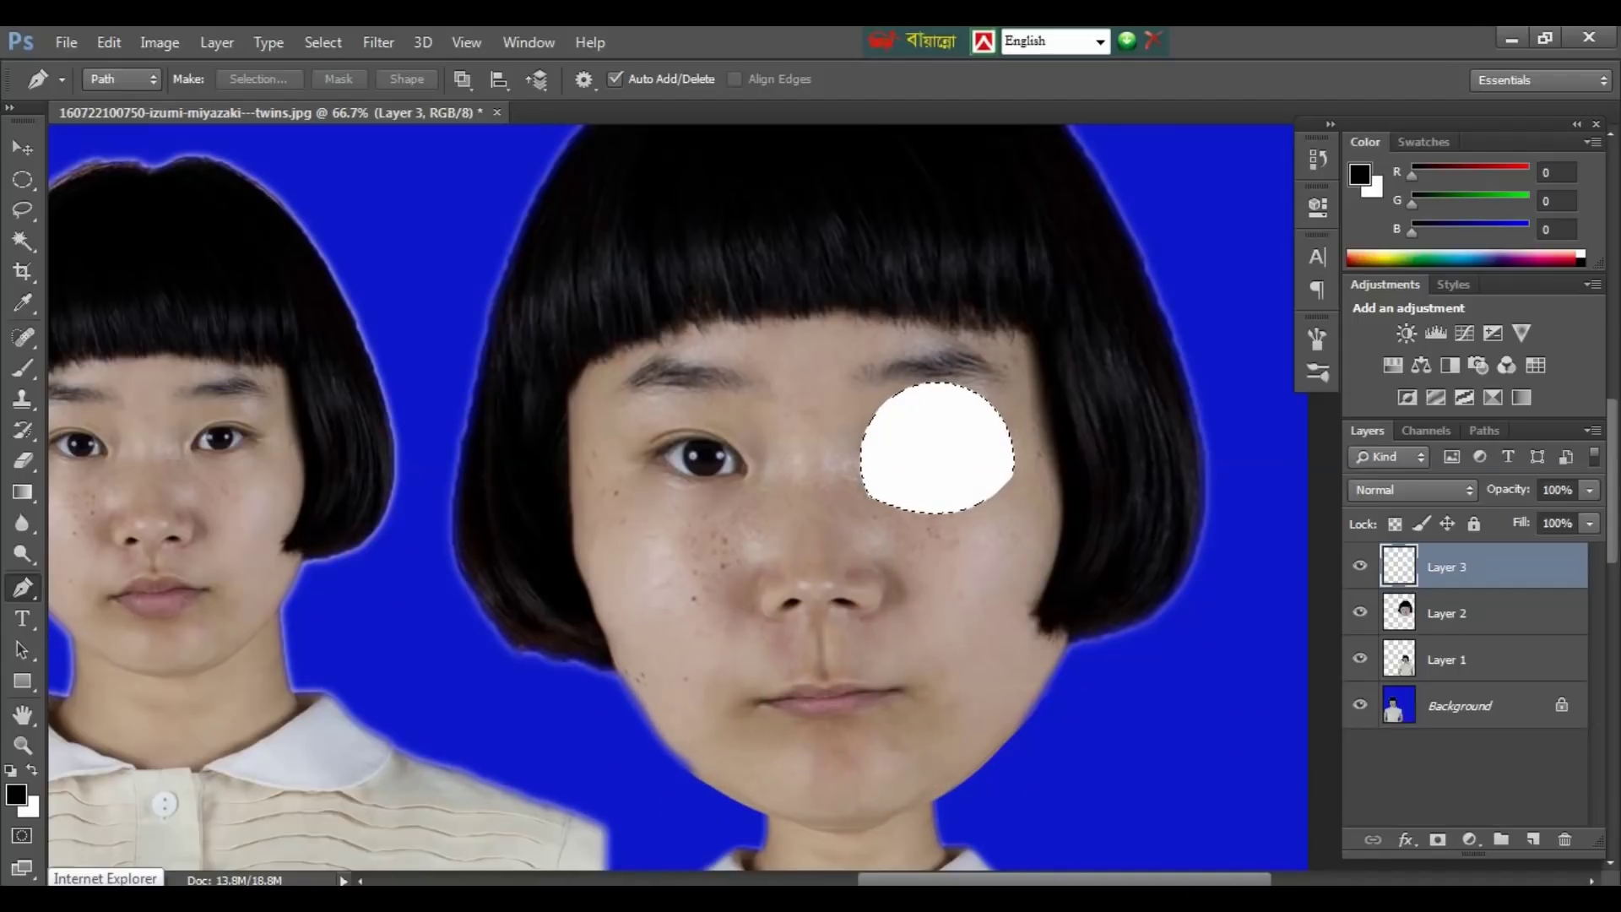
key("ctrl+plus")
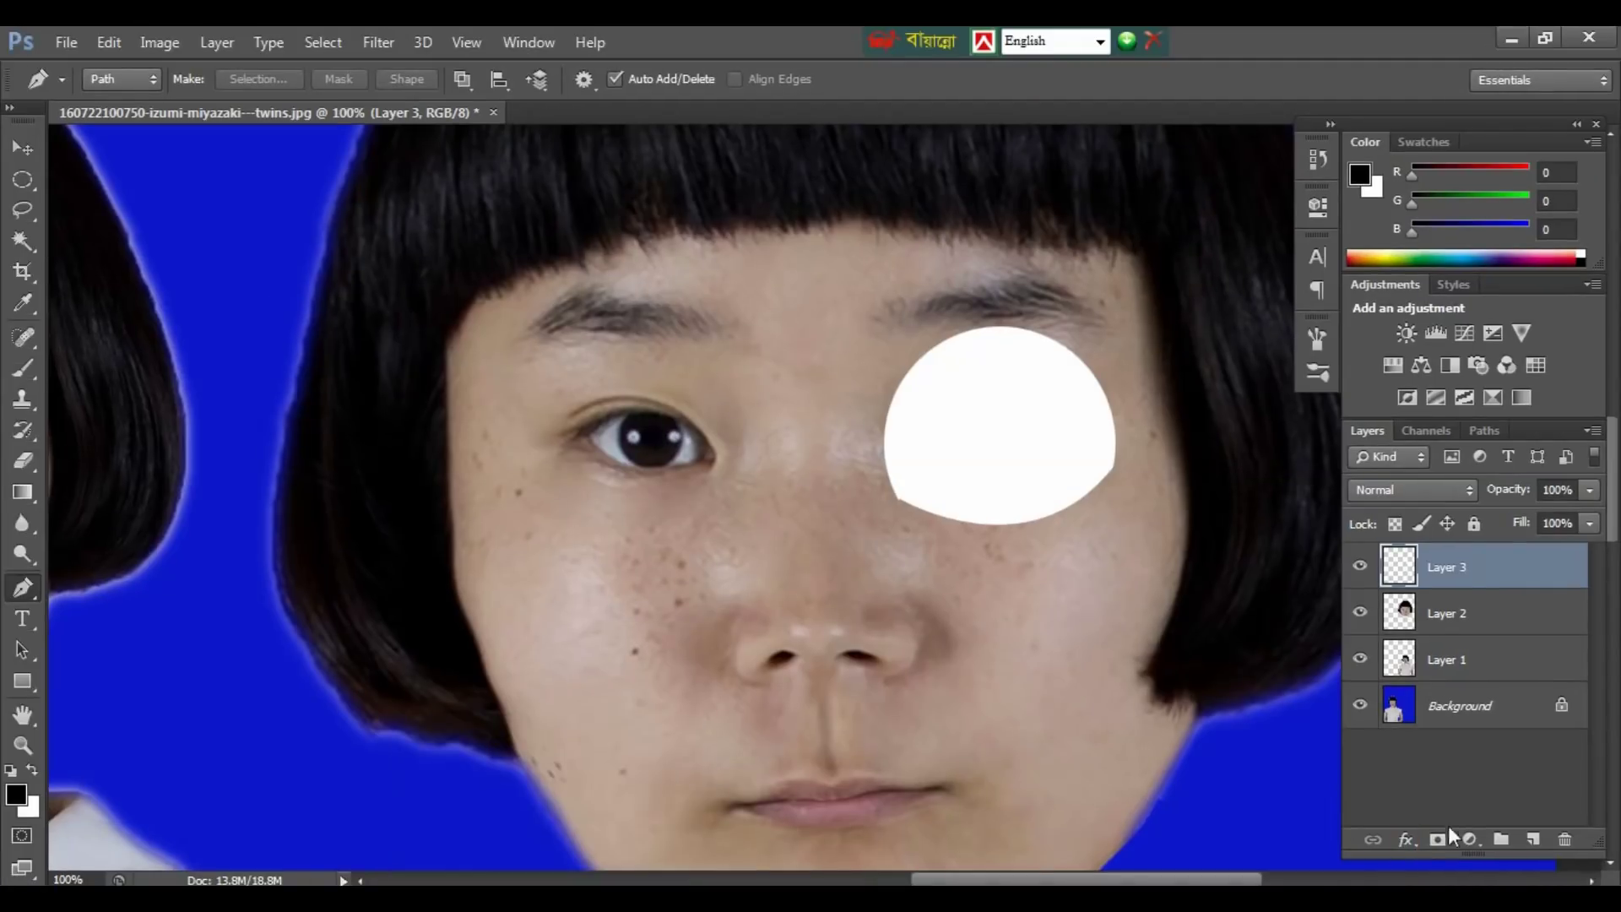
left_click(1404, 841)
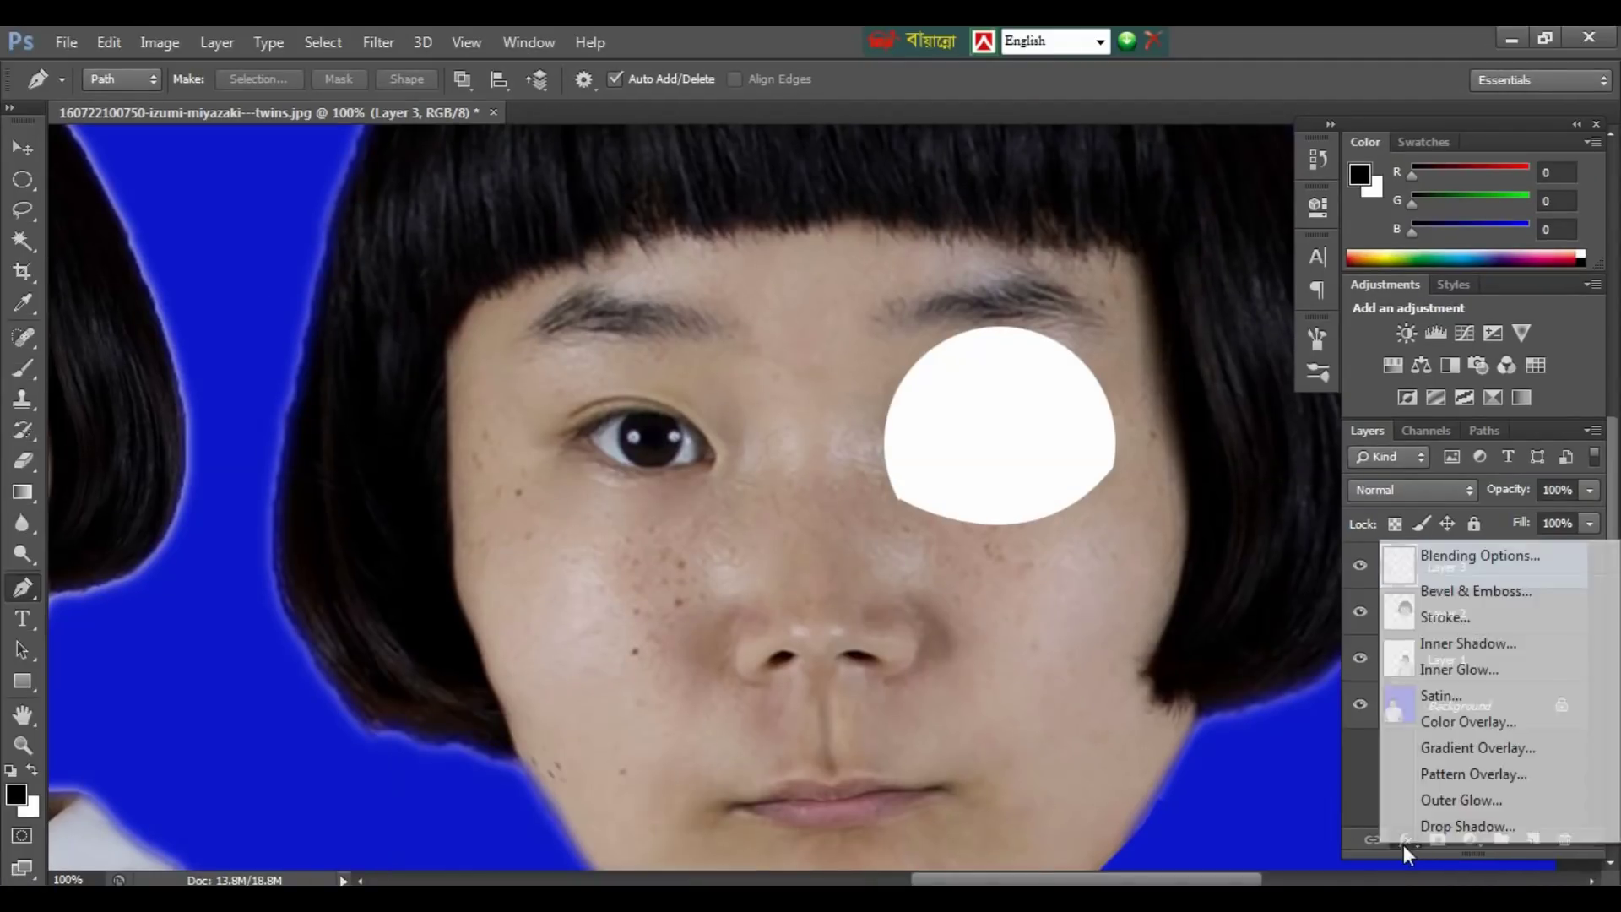
Step: Open Layer Style for the white circle and trial an Inner Glow with noise
left_click(1447, 827)
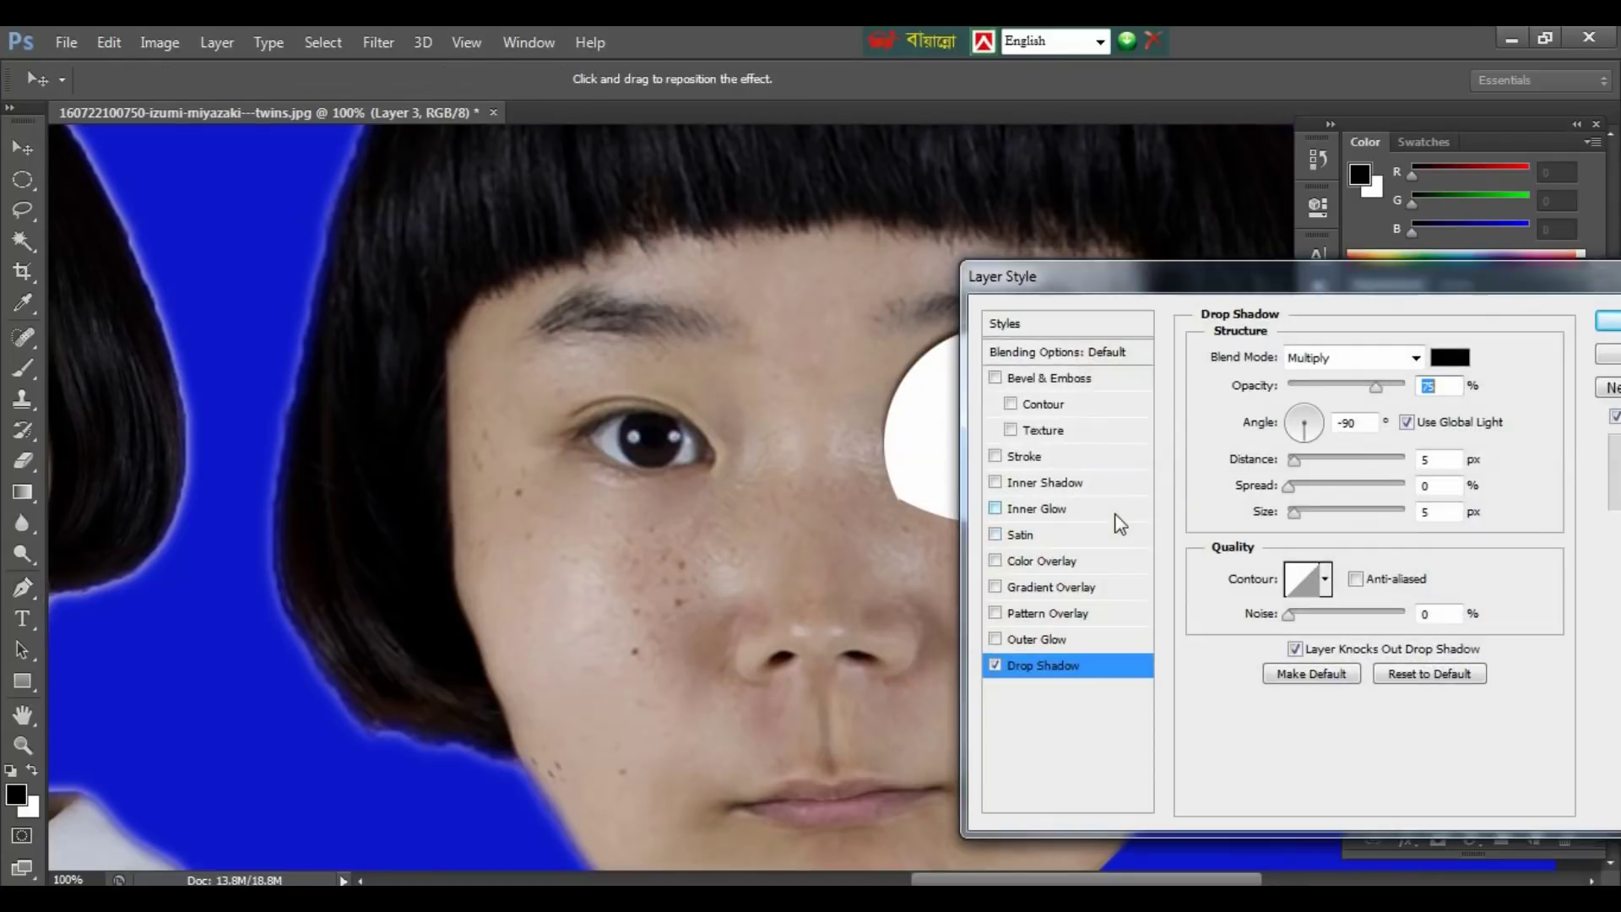
left_click_drag(1203, 297, 1331, 242)
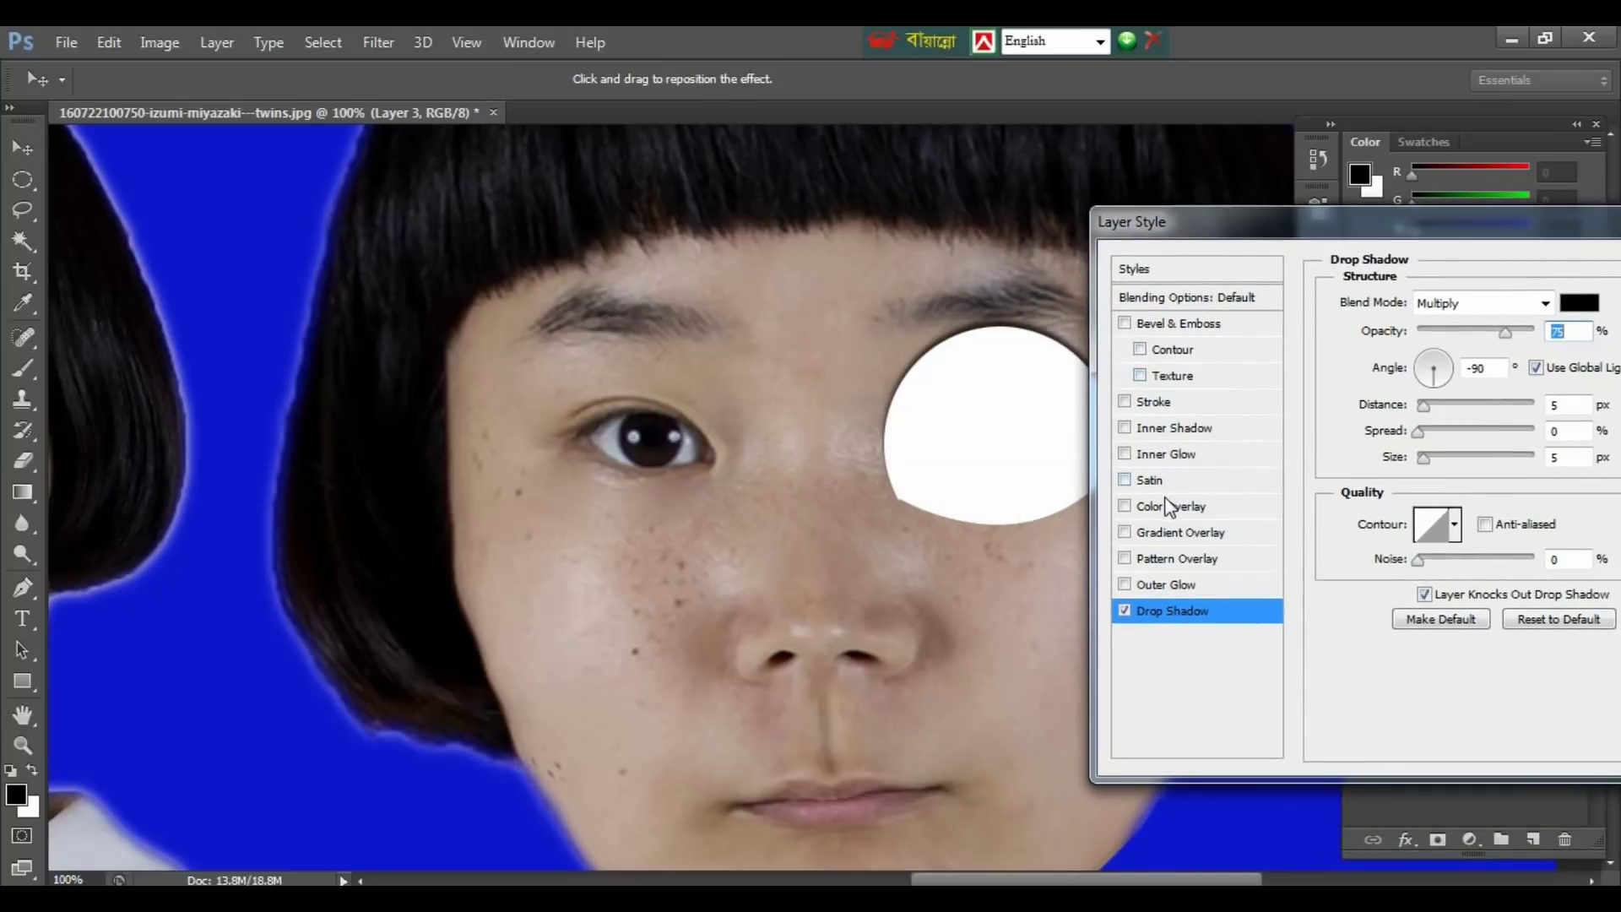
left_click(1143, 456)
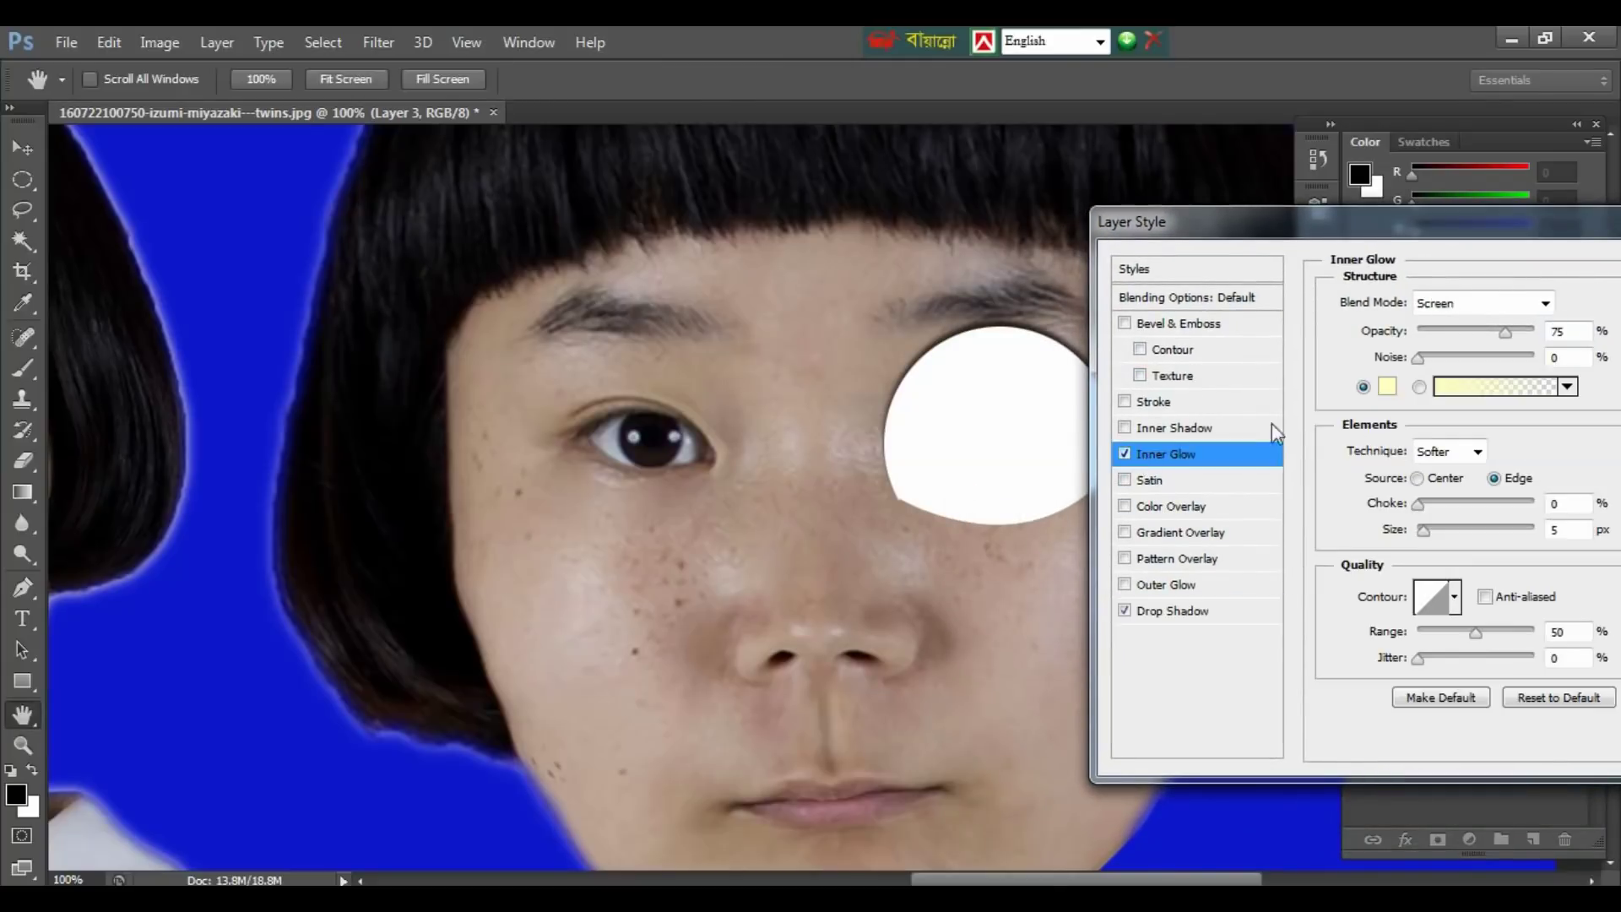
left_click(1125, 480)
mouse_move(1418, 357)
left_mouse_down()
mouse_move(1458, 357)
mouse_move(1446, 331)
left_mouse_up()
left_click(1148, 480)
Step: Enable Inner Shadow, Stroke and an Up-direction Bevel & Emboss, with contour off
left_click(1174, 427)
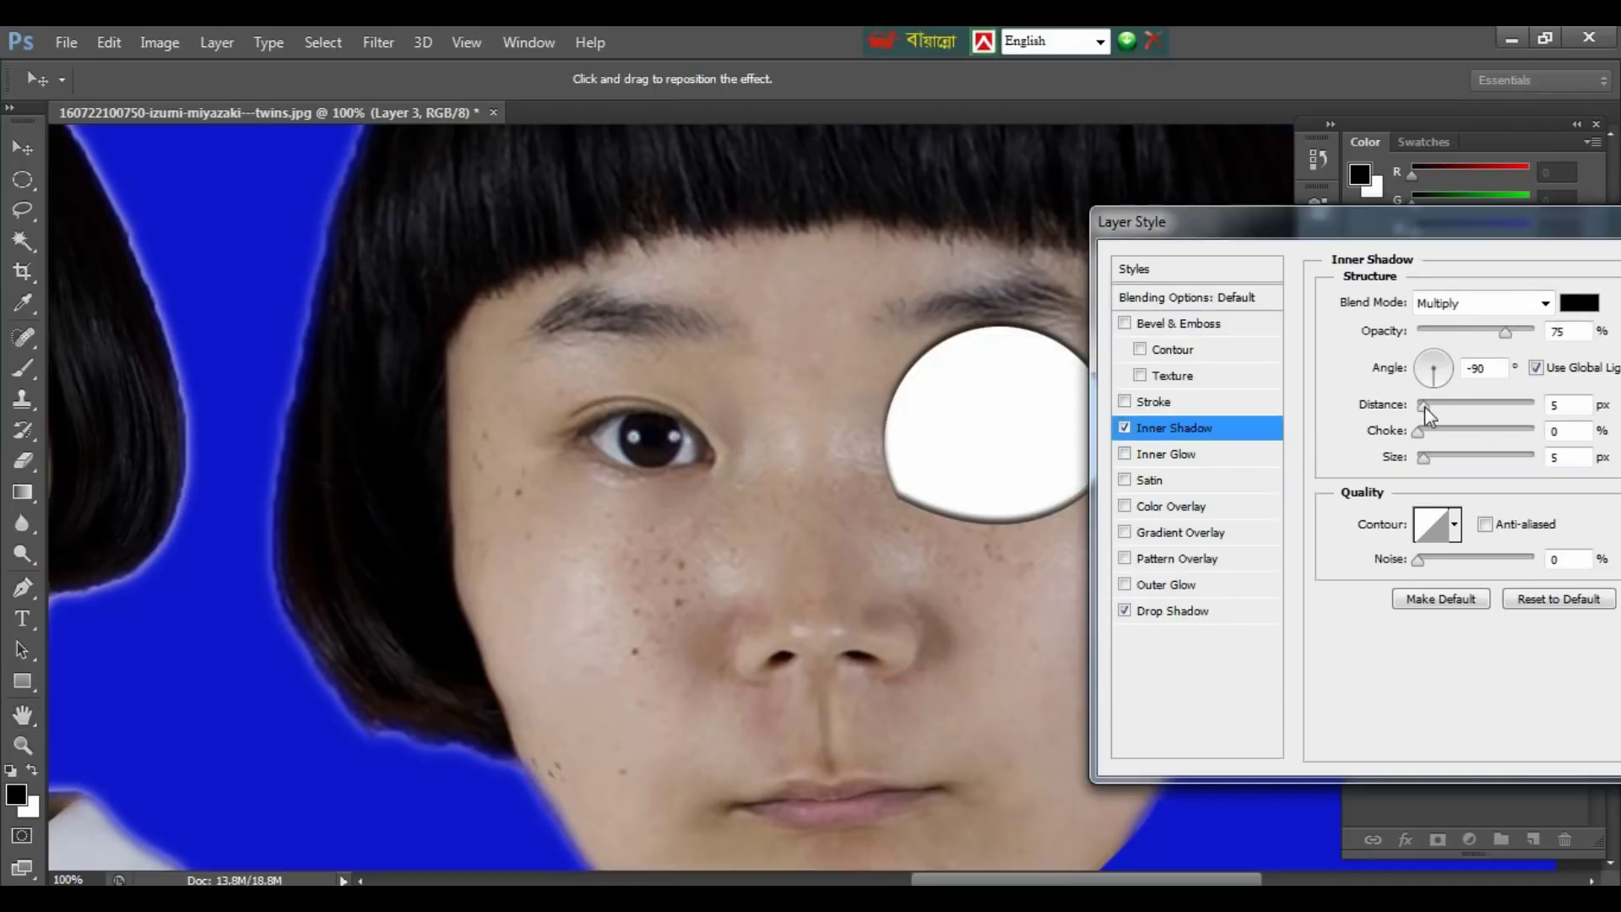
left_click(1172, 402)
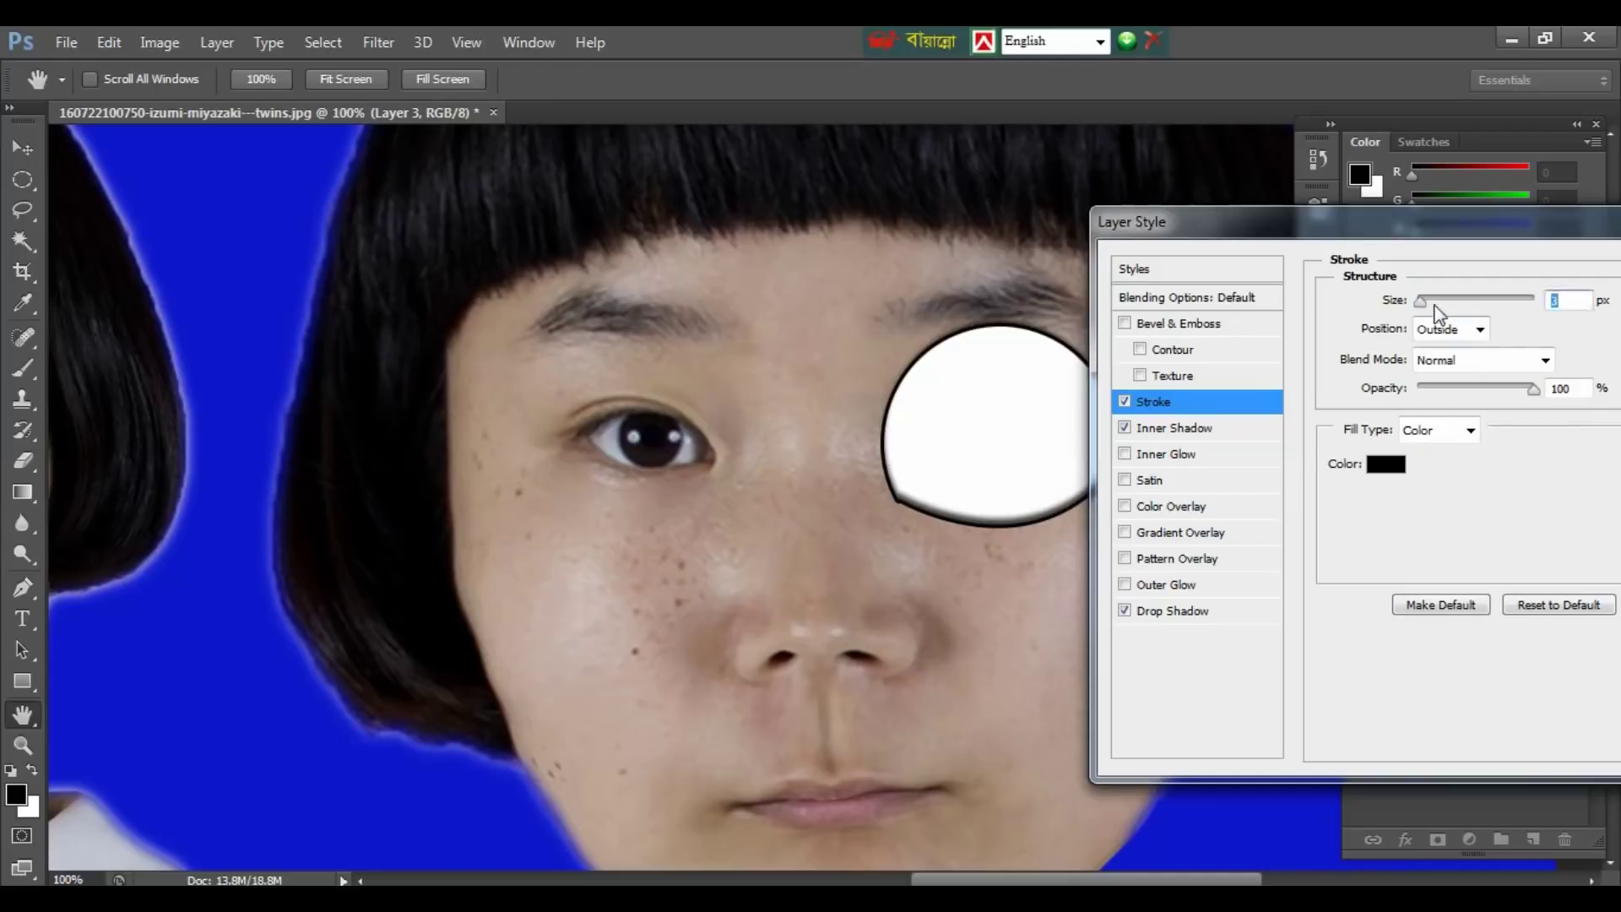
left_click(1189, 326)
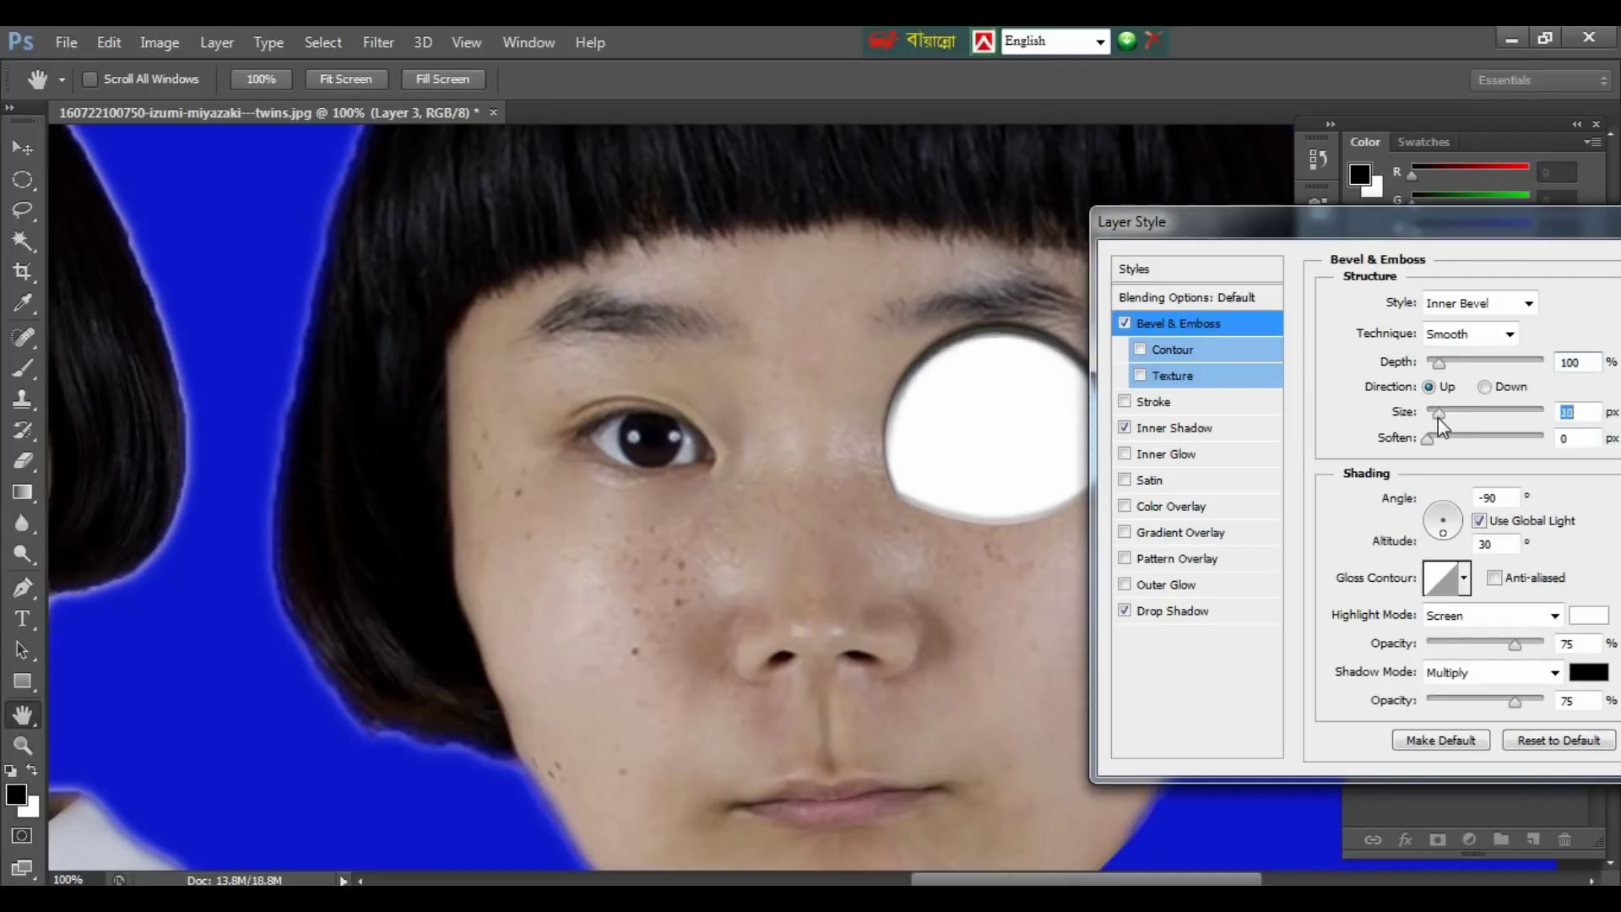
left_click(1428, 387)
left_click(1196, 351)
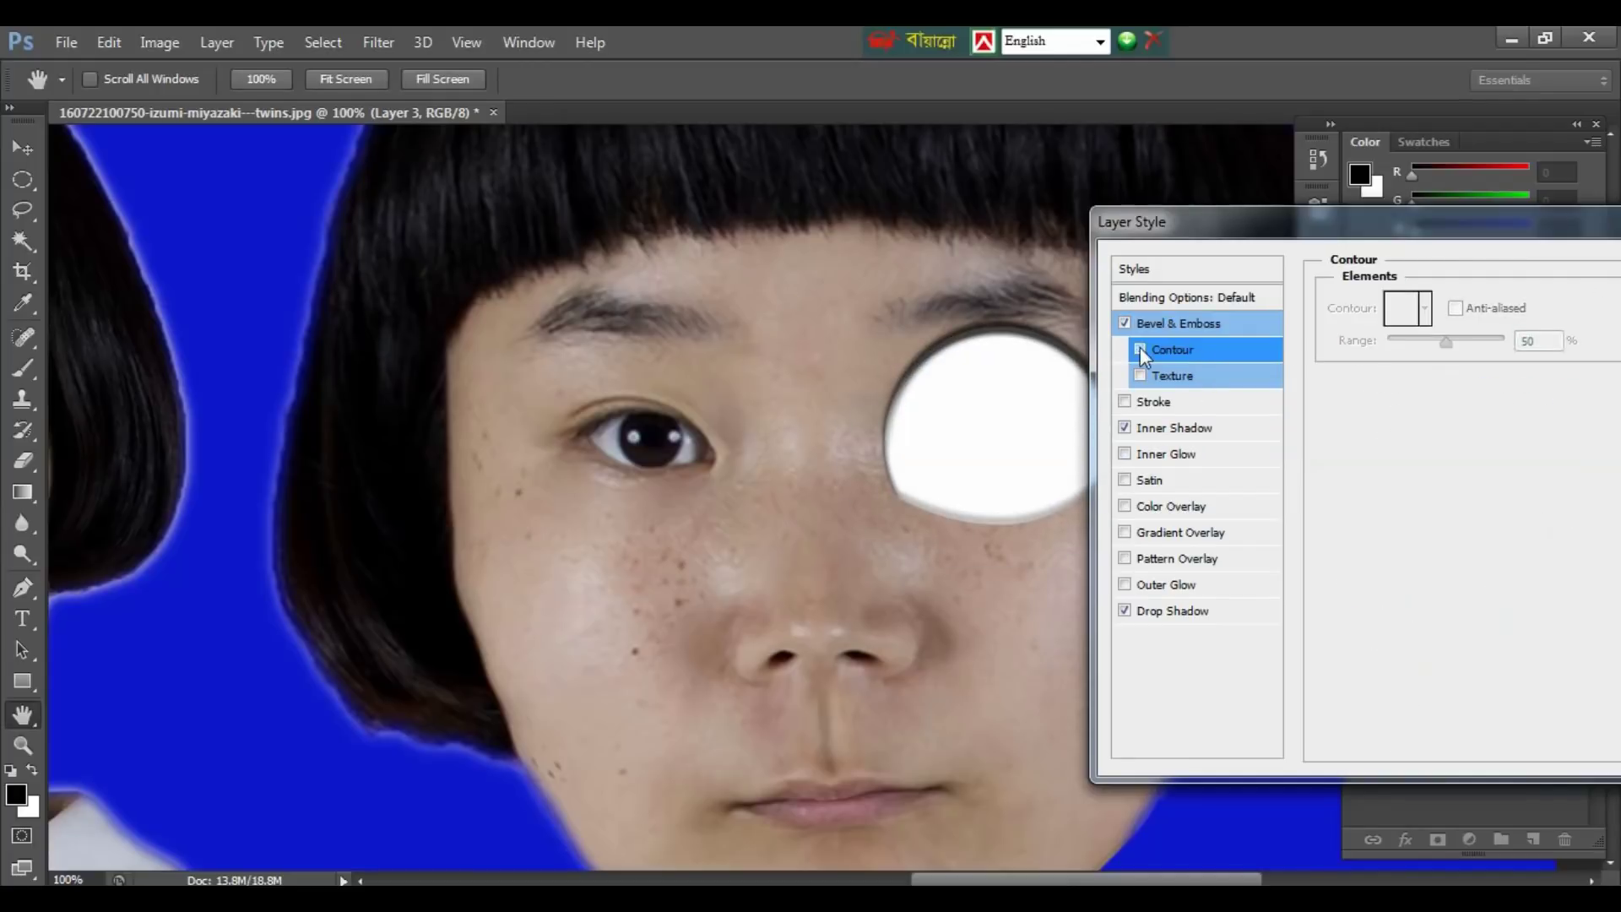
left_click(1139, 348)
Step: Soften the bevel, make the stroke 1 px, and set Inner Glow to Center
left_click_drag(1428, 439, 1446, 441)
left_click(1155, 403)
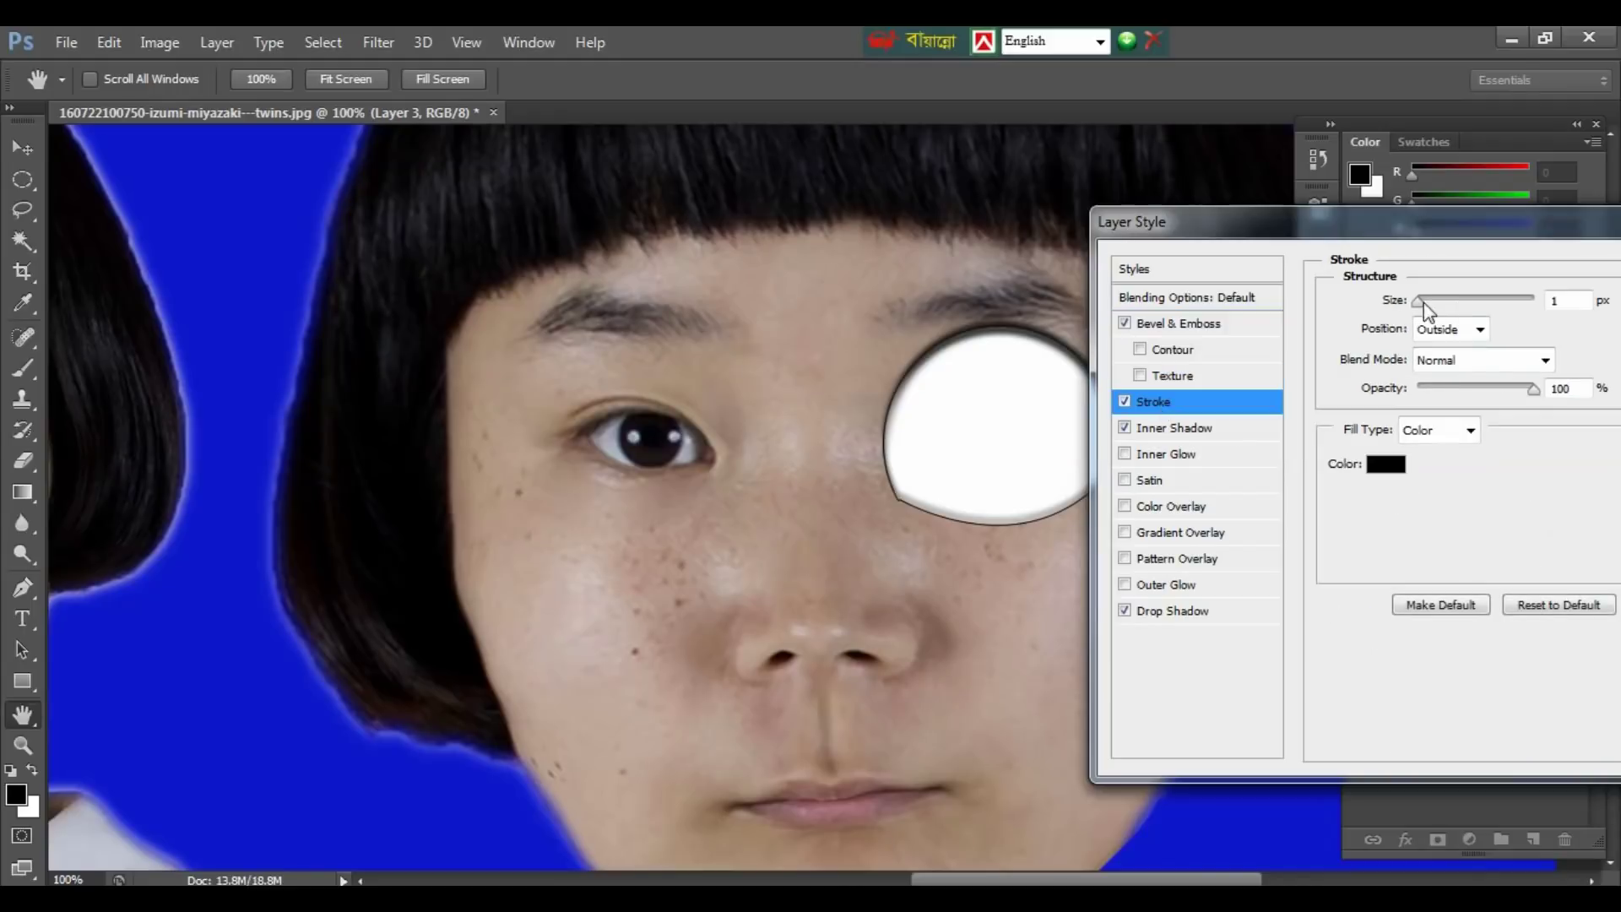
left_click_drag(1423, 302, 1444, 331)
left_click(1165, 455)
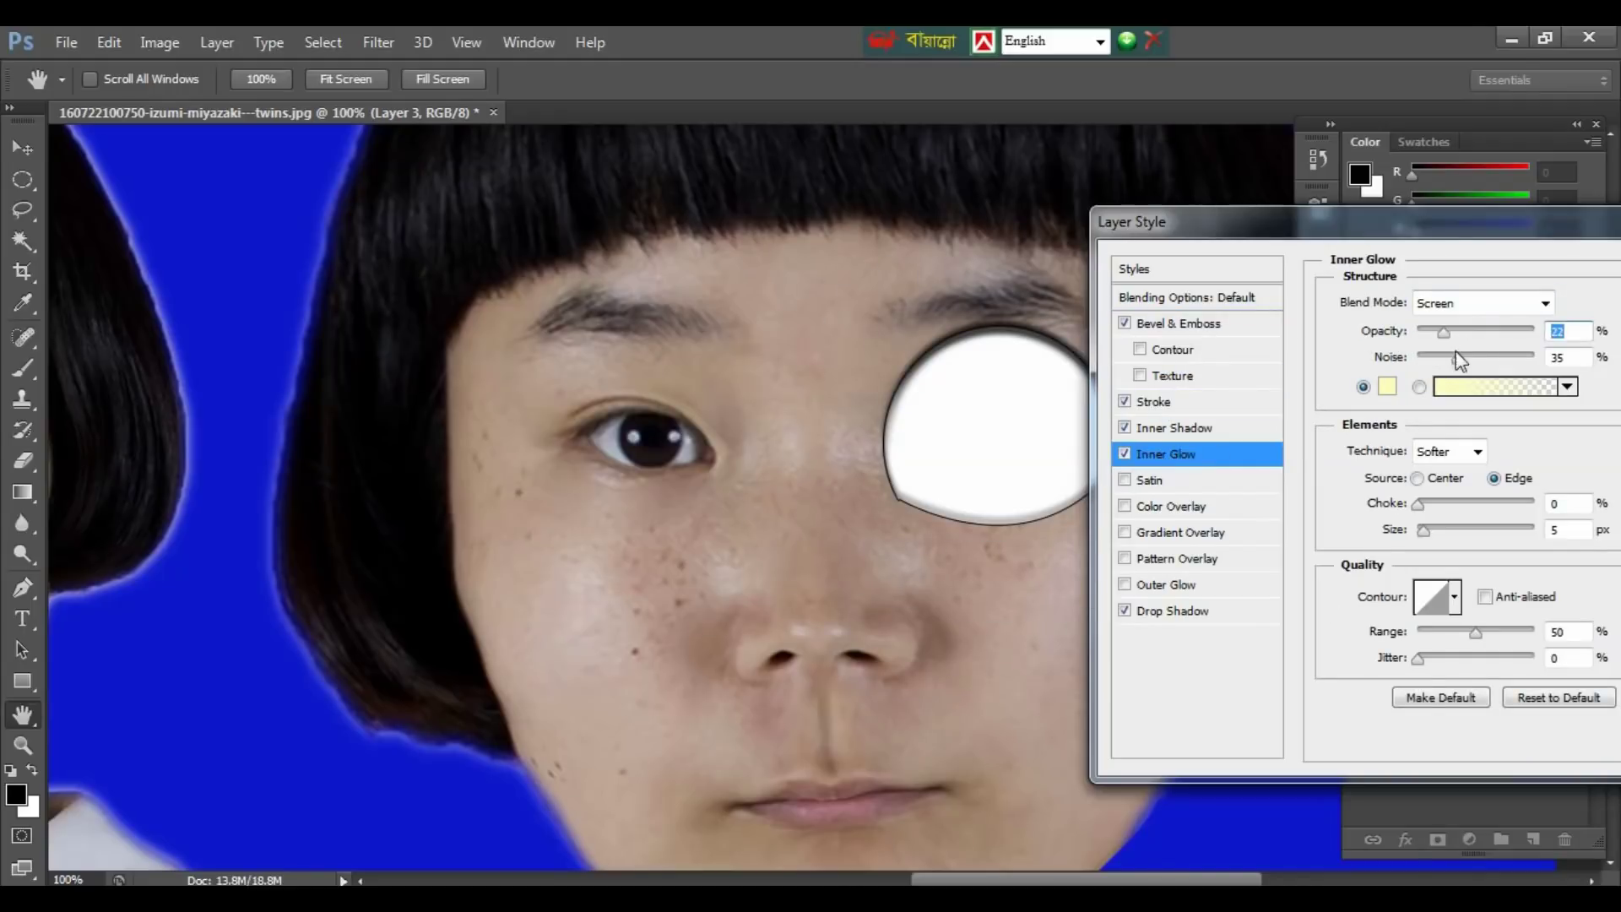
left_click(1418, 479)
Step: Add Satin shading to the circle and adjust its opacity and distance
left_click(1157, 481)
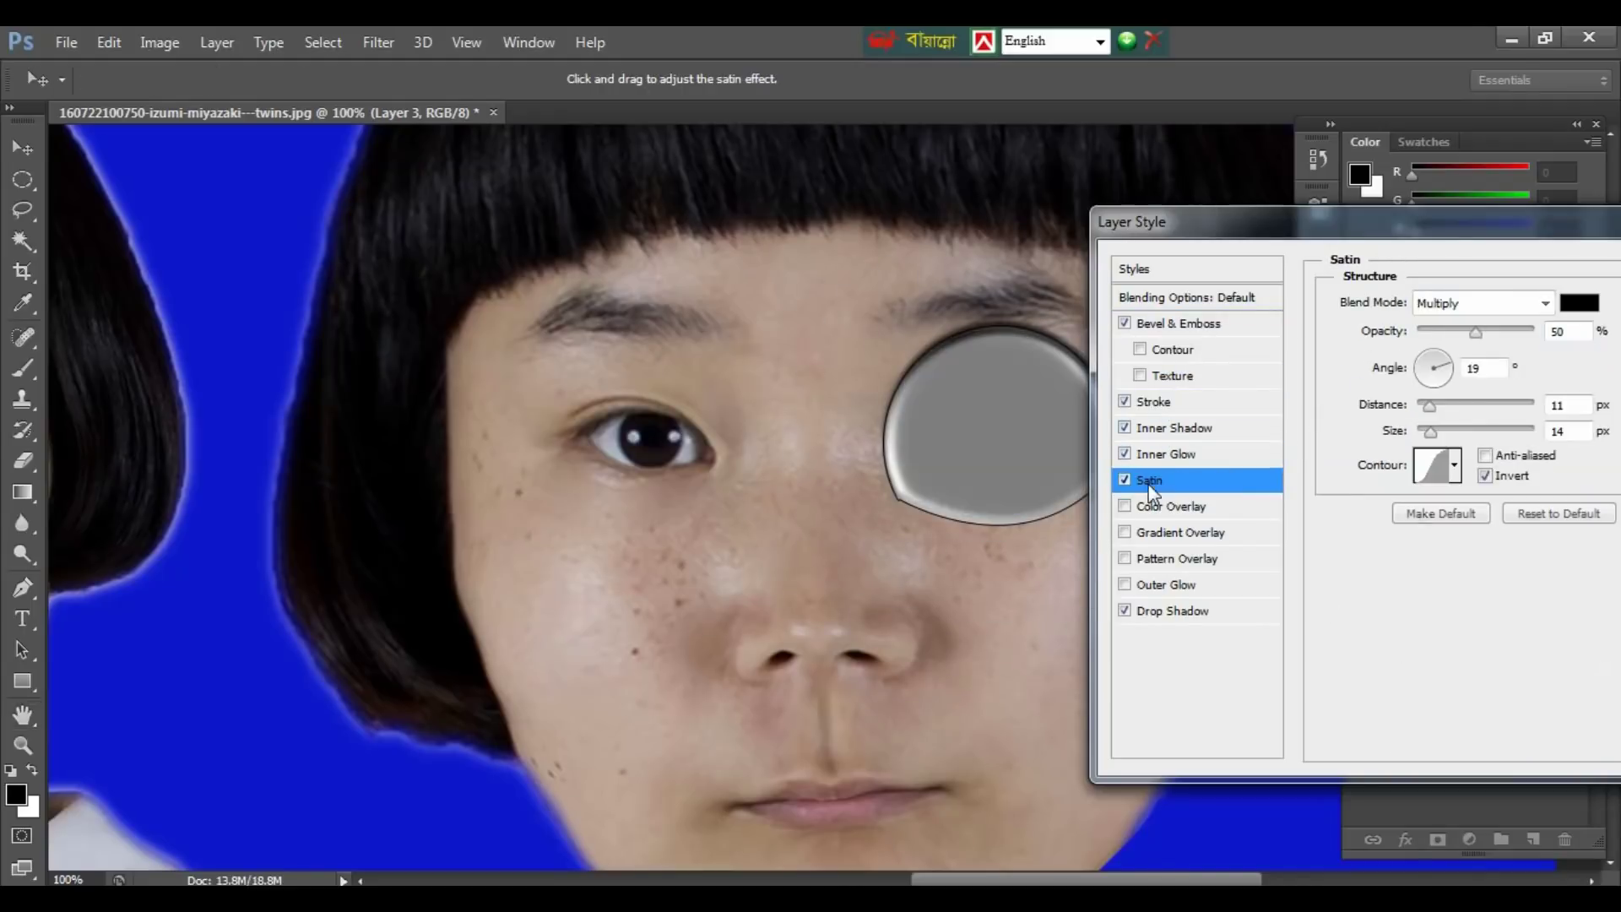
left_click_drag(1475, 332, 1418, 332)
left_click_drag(1430, 405, 1452, 406)
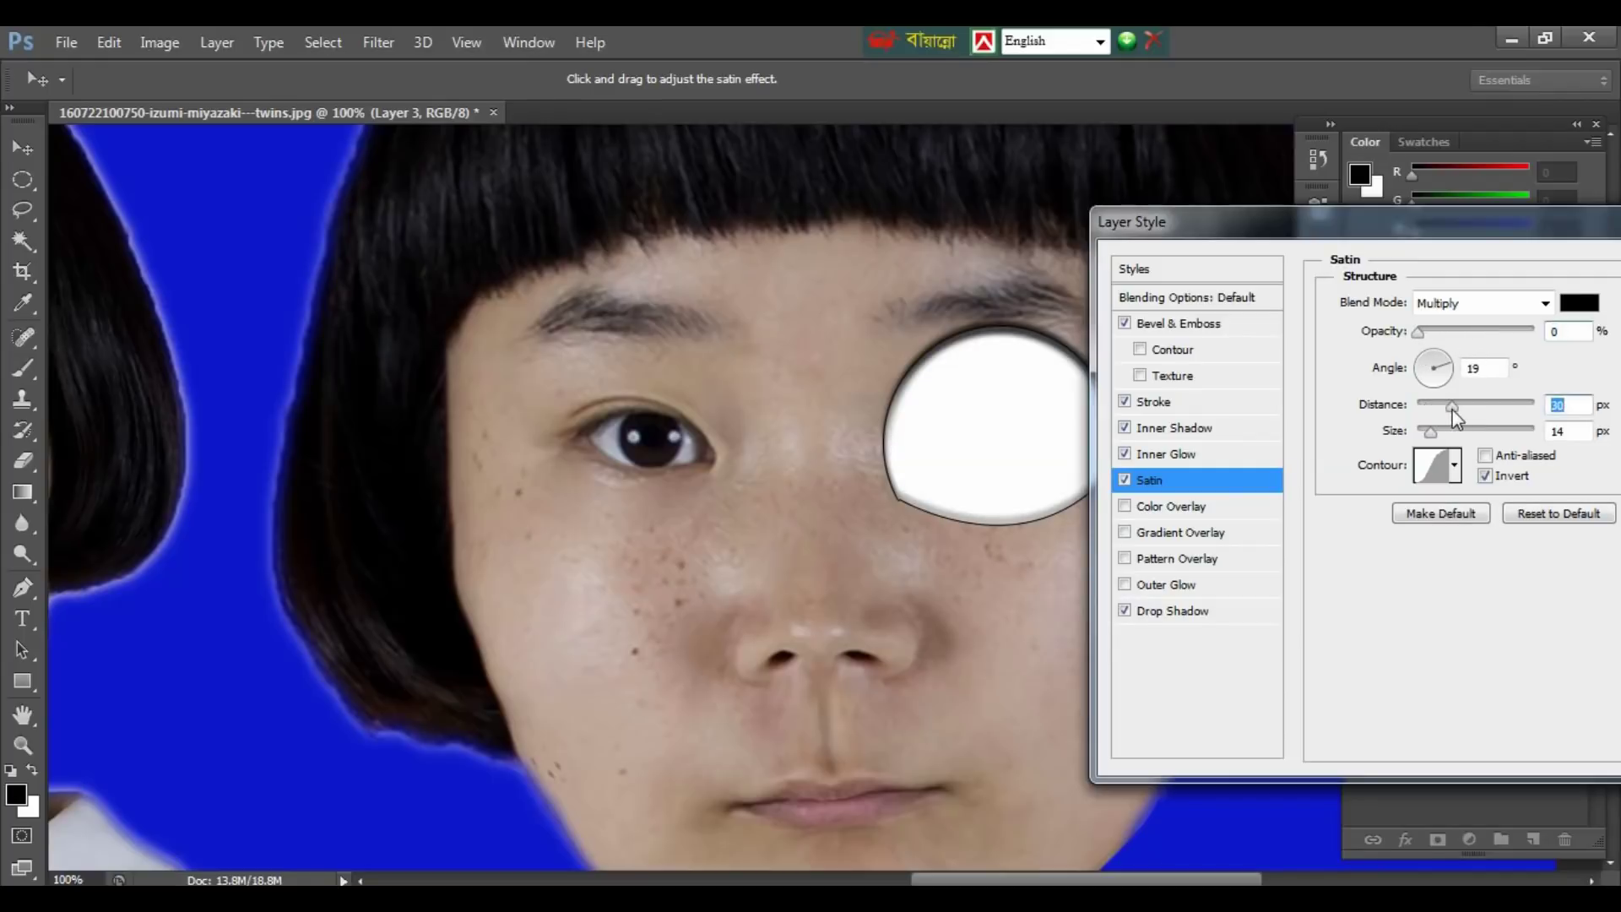
left_click_drag(1418, 332, 1425, 359)
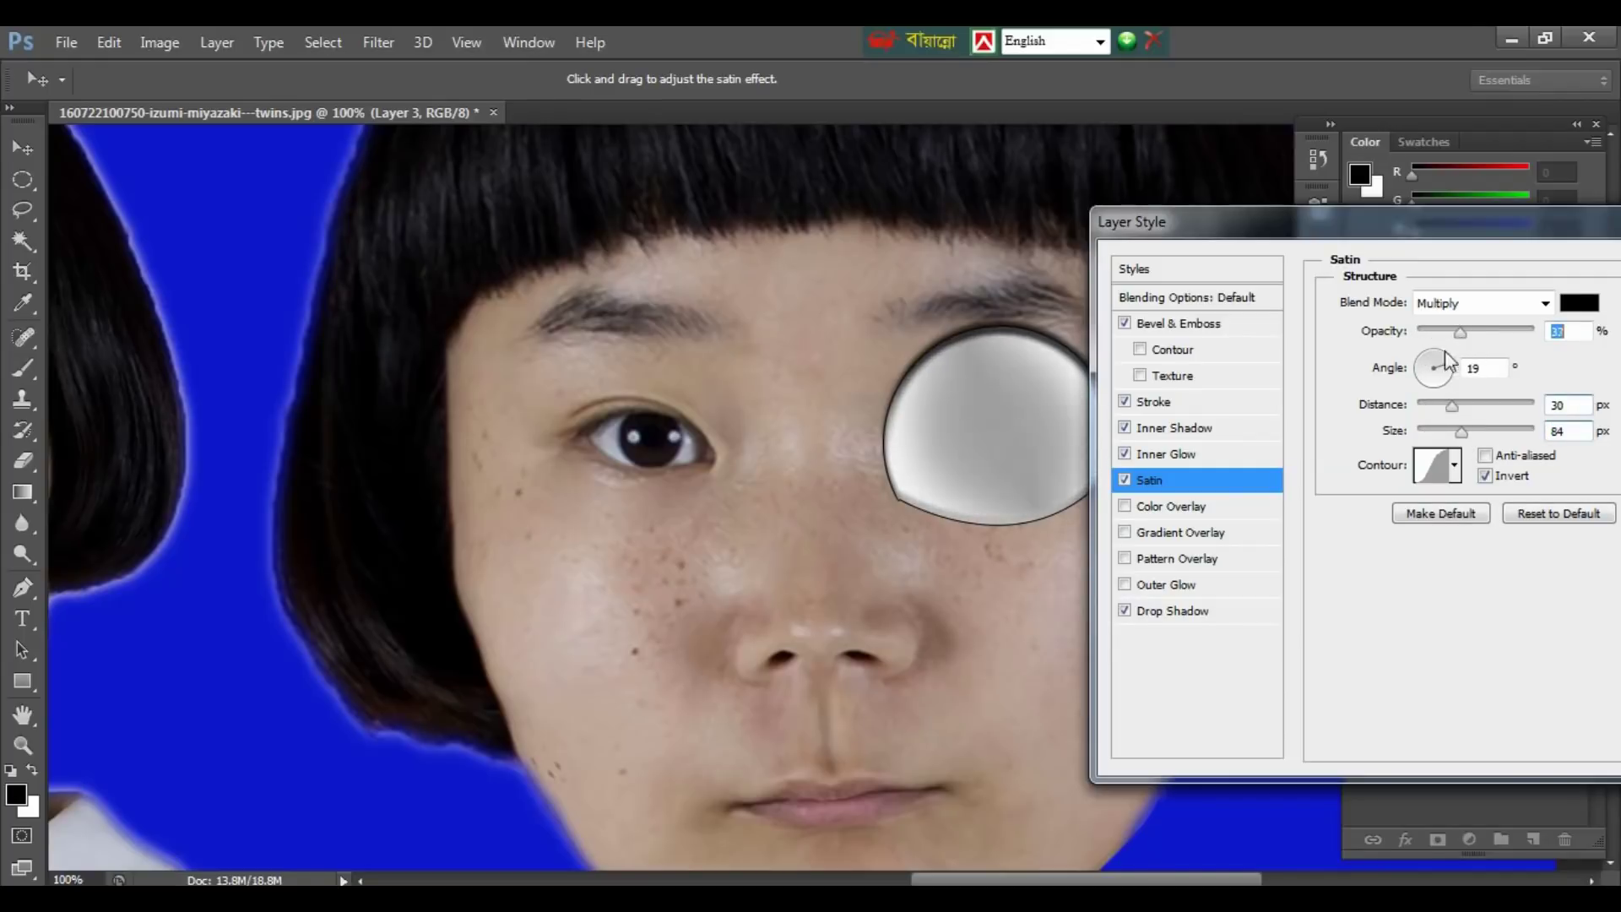
Step: Try and drop the overlays, then add a faint, noisy gradient Outer Glow
left_click(1132, 506)
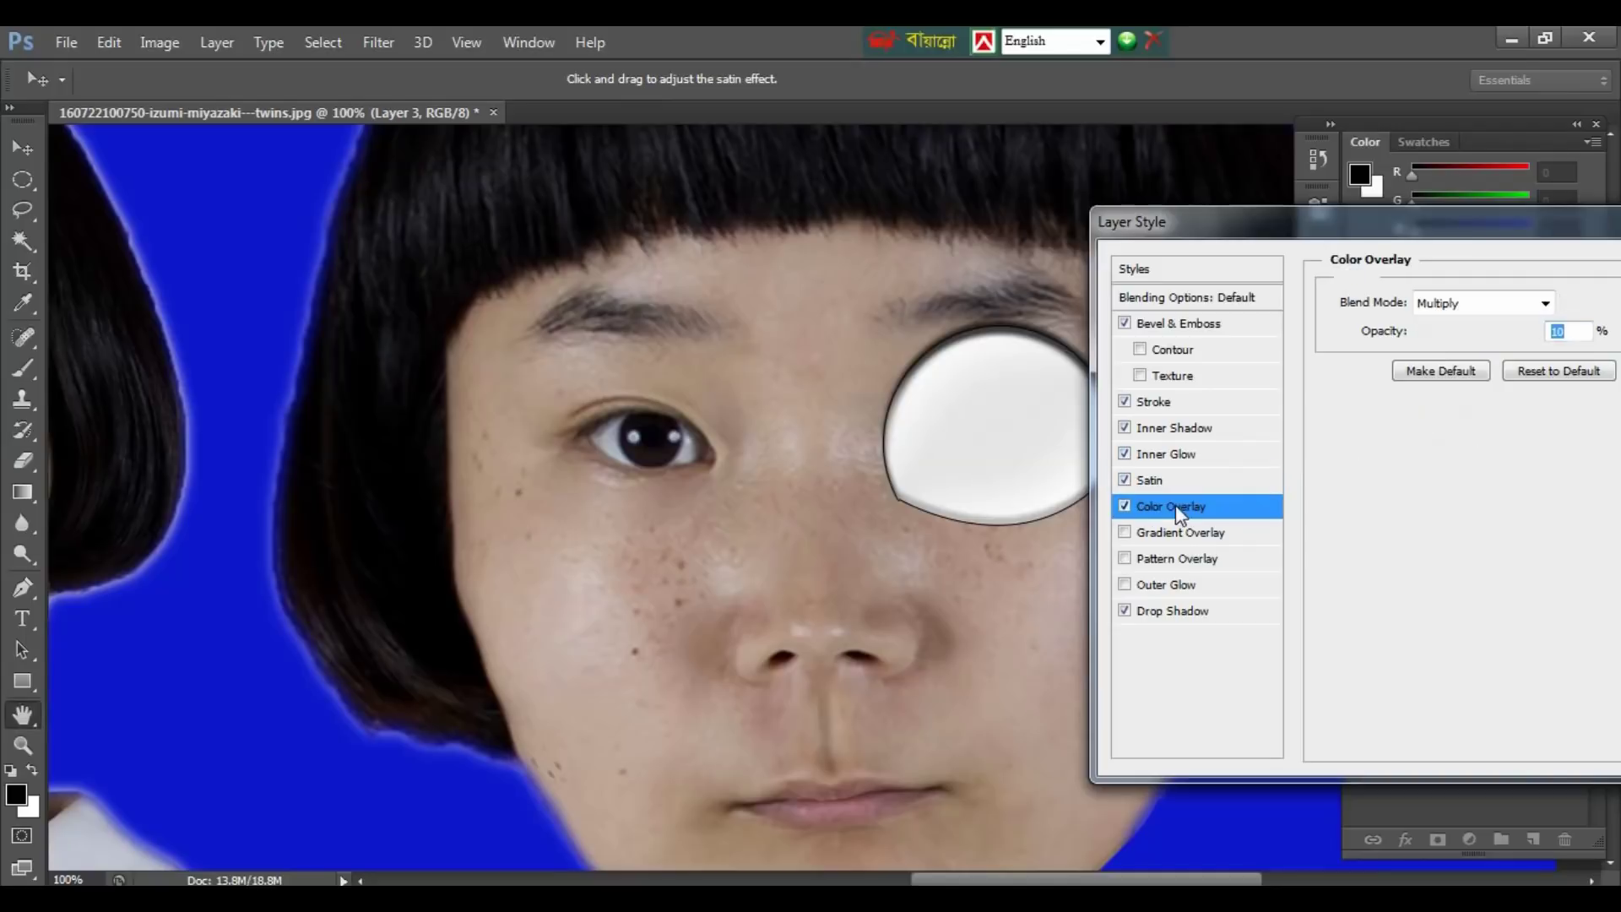
left_click(1124, 505)
left_click(1131, 532)
left_click(1125, 532)
left_click(1131, 558)
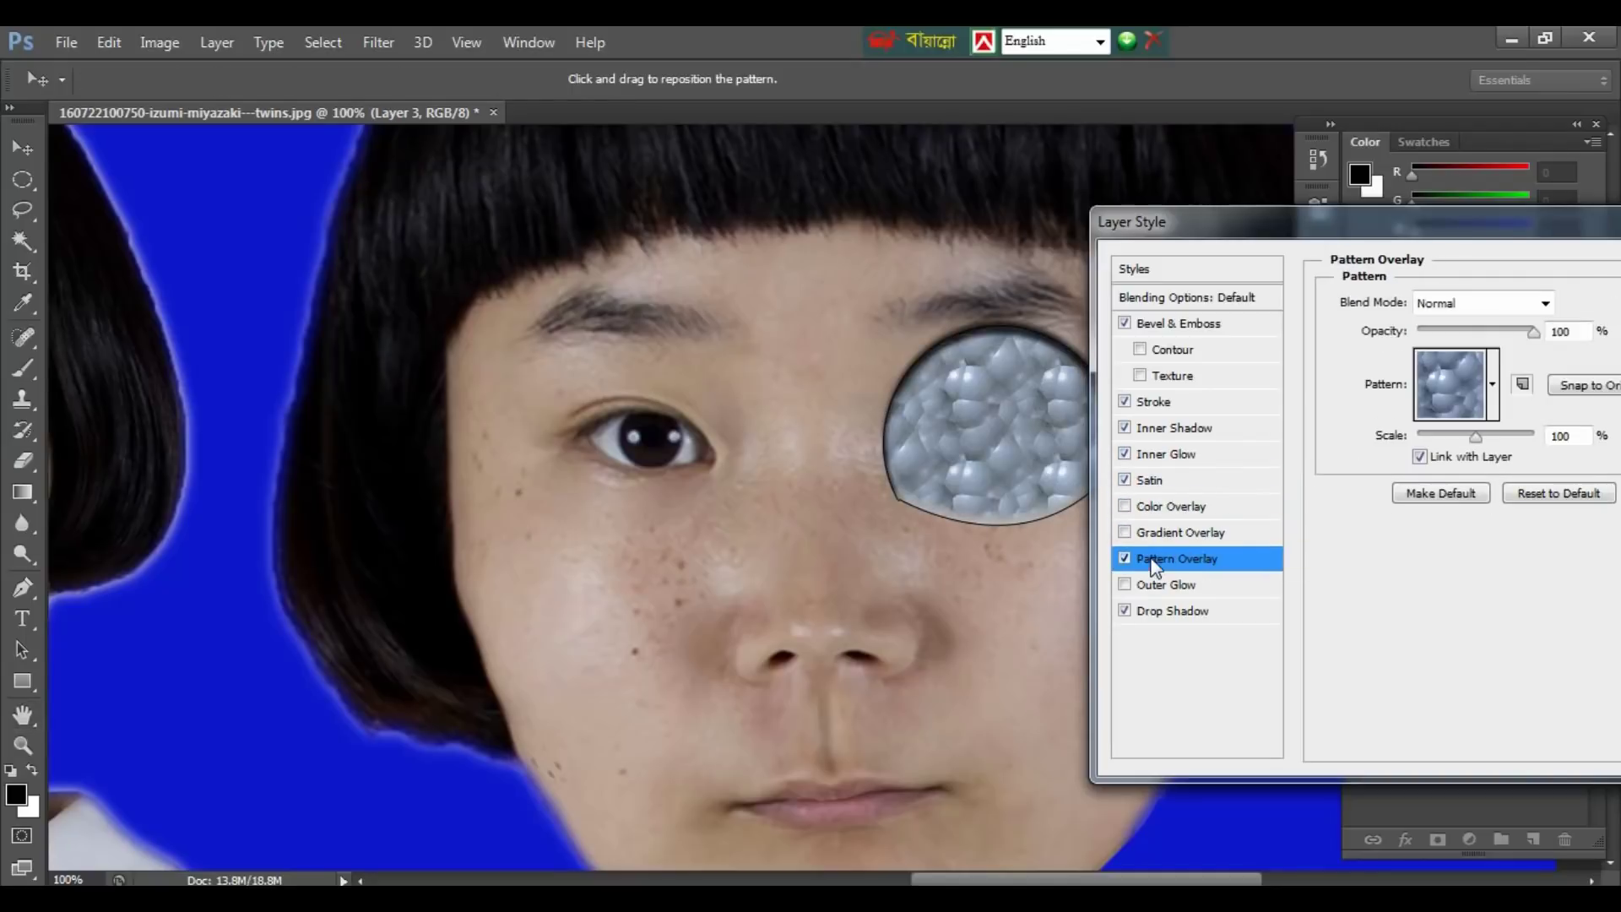
left_click(1146, 584)
mouse_move(1505, 332)
left_mouse_down()
mouse_move(1423, 332)
mouse_move(1458, 358)
left_mouse_up()
left_click(1419, 386)
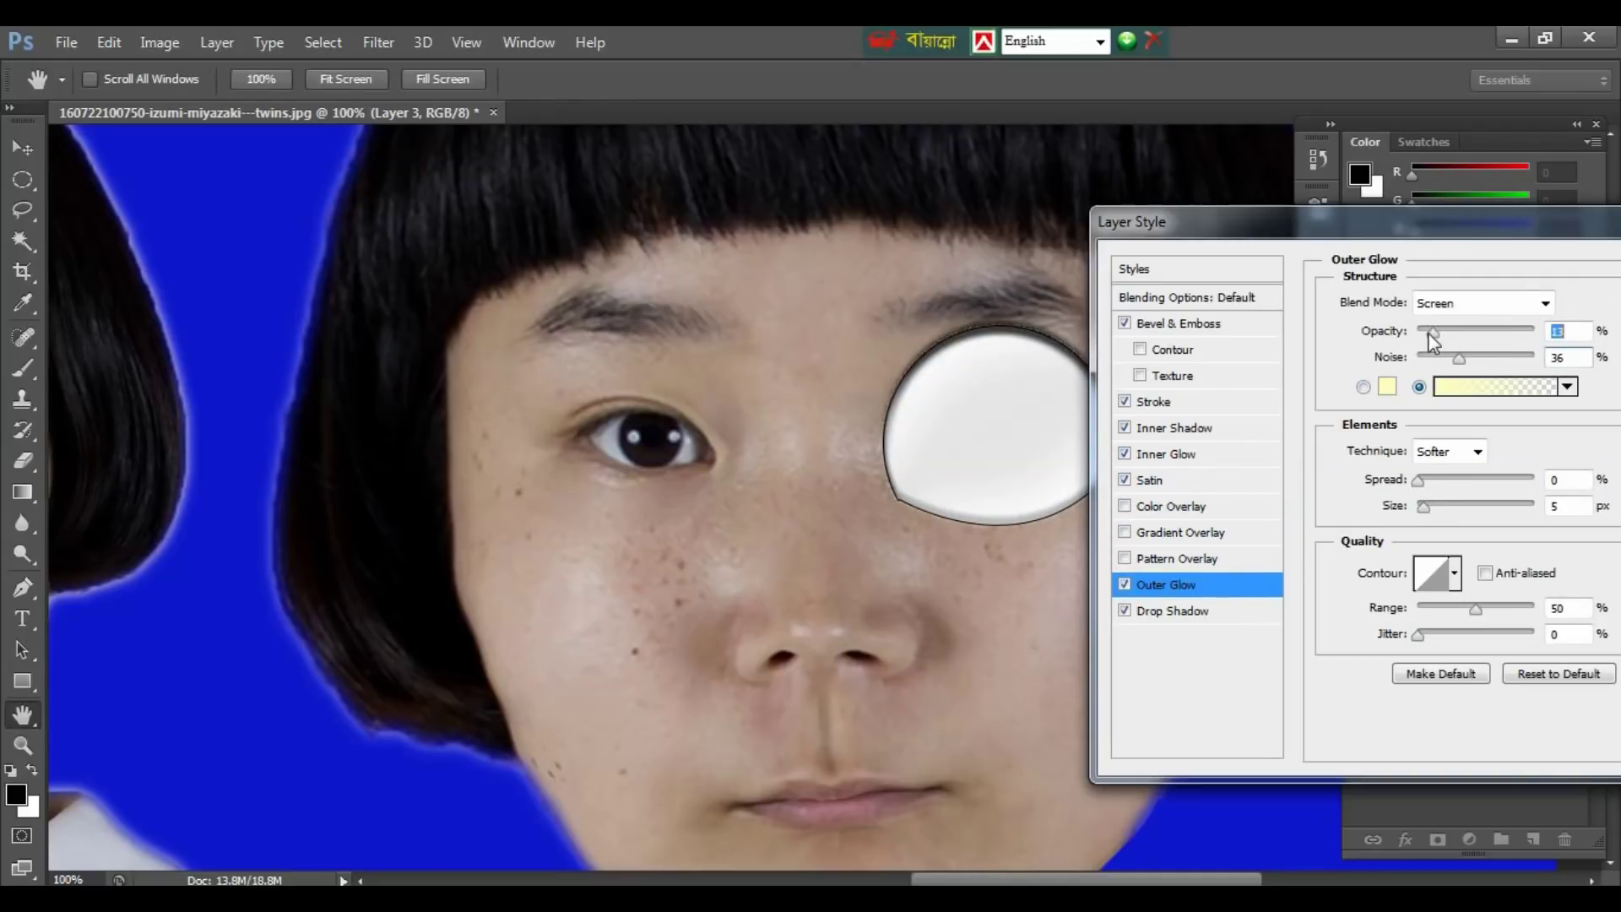
Step: Remove the stroke, inner glow and satin, keeping the Inner Shadow
left_click(1174, 375)
left_click(1140, 375)
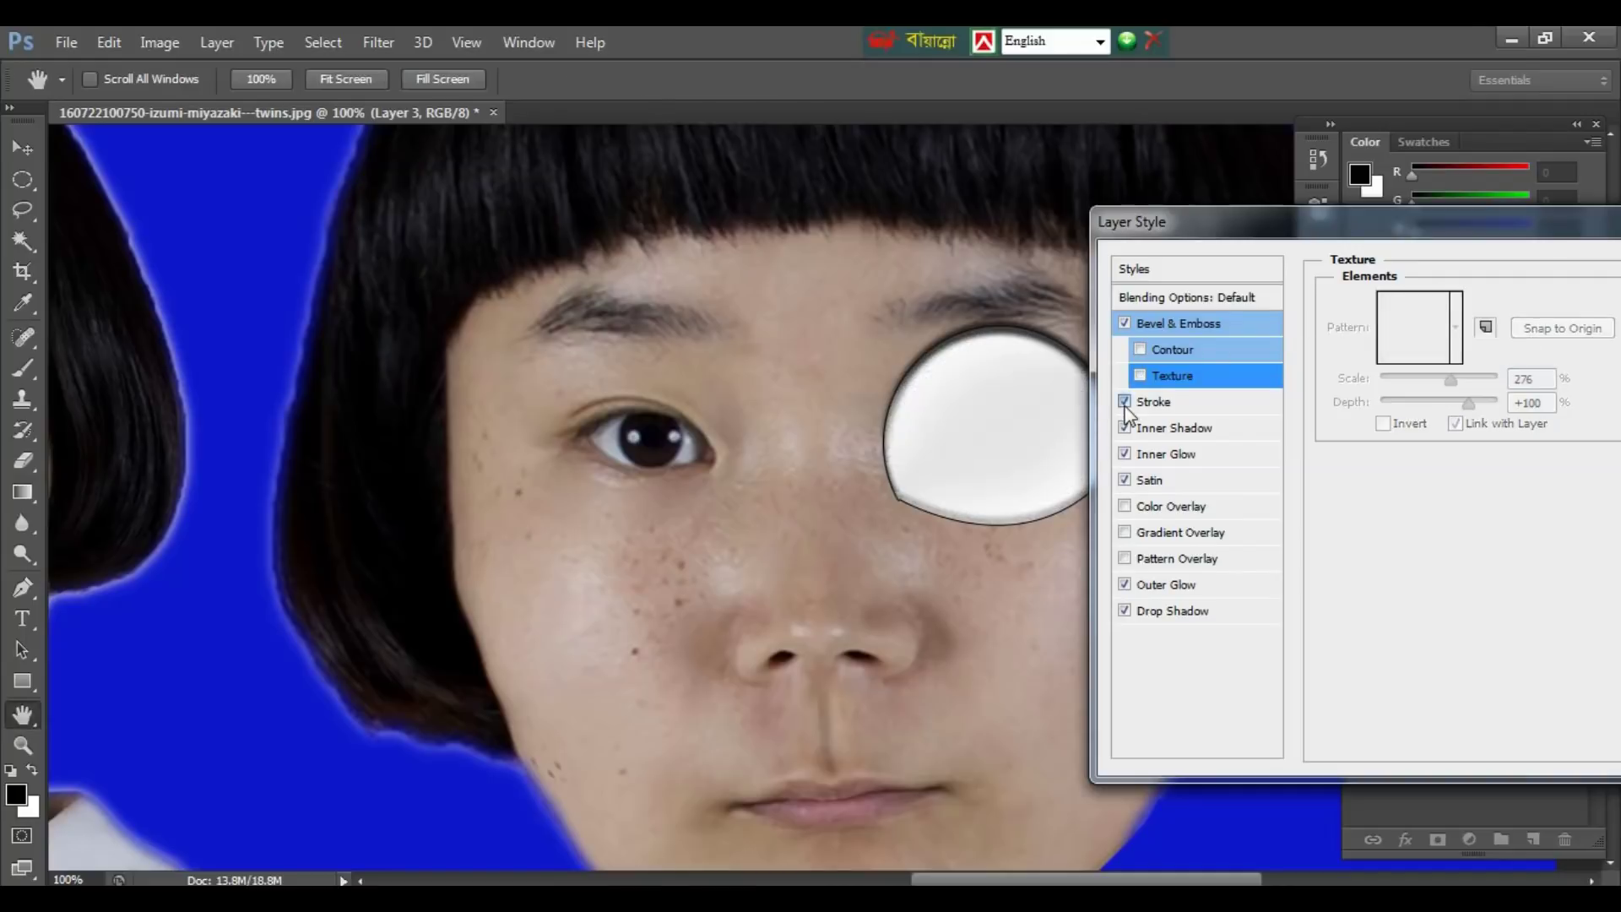
left_click(1124, 401)
left_click(1125, 427)
left_click(1124, 454)
left_click(1124, 480)
Step: Set the Inner Shadow to Choke 23 and Size 68, then apply the style
left_click(1173, 427)
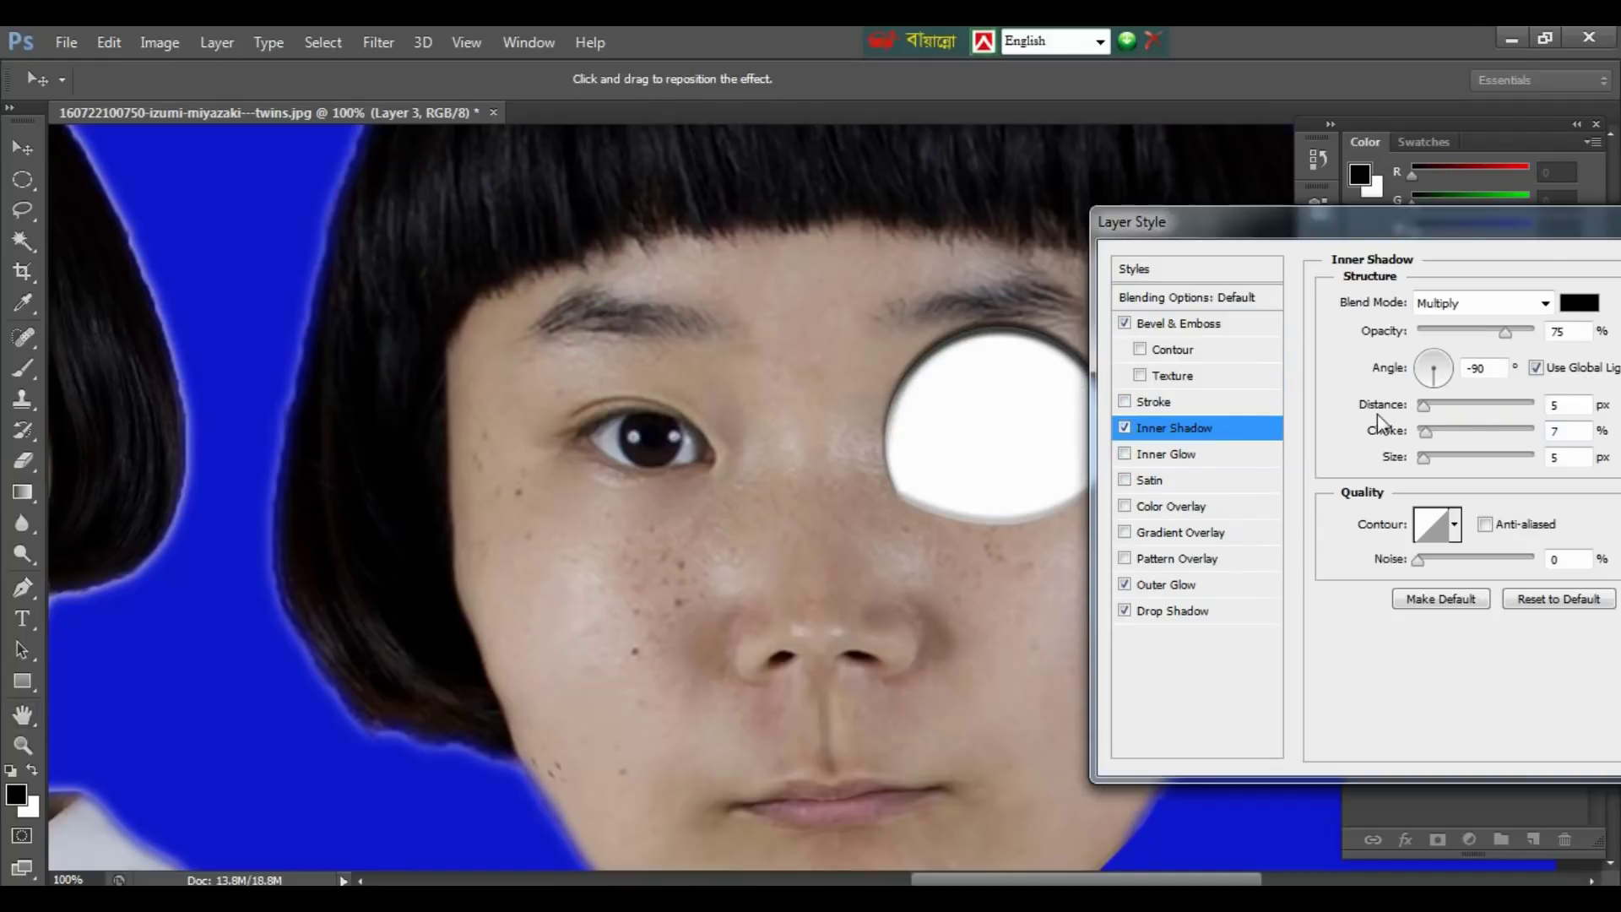
mouse_move(1435, 404)
left_mouse_down()
mouse_move(1427, 438)
mouse_move(1445, 430)
mouse_move(1453, 457)
left_mouse_up()
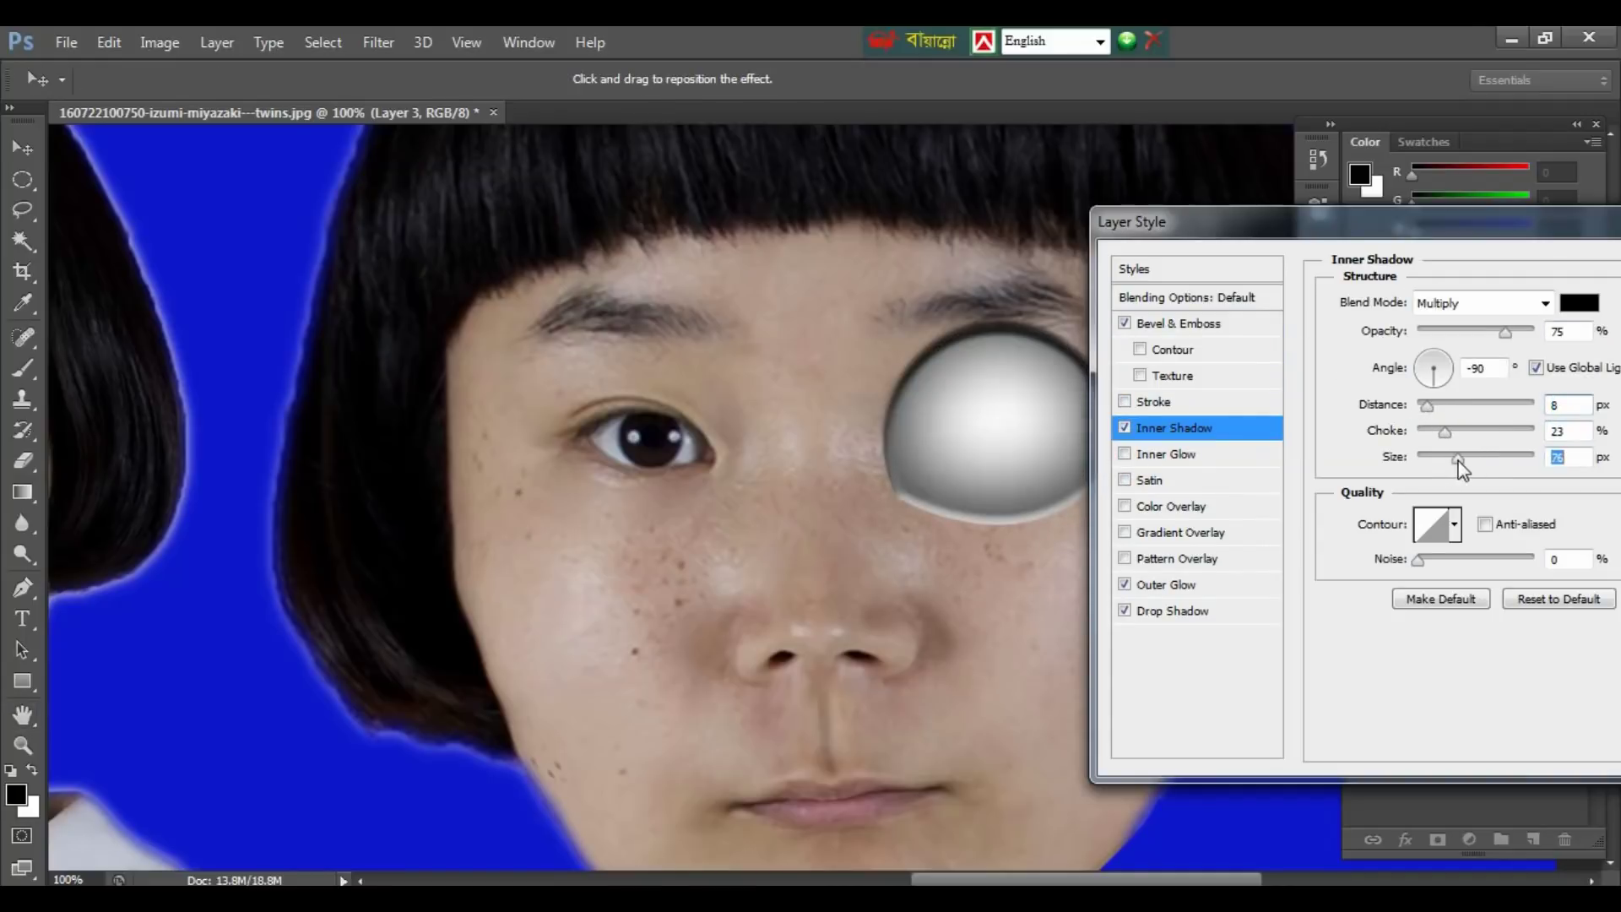
left_click_drag(1459, 211, 1253, 190)
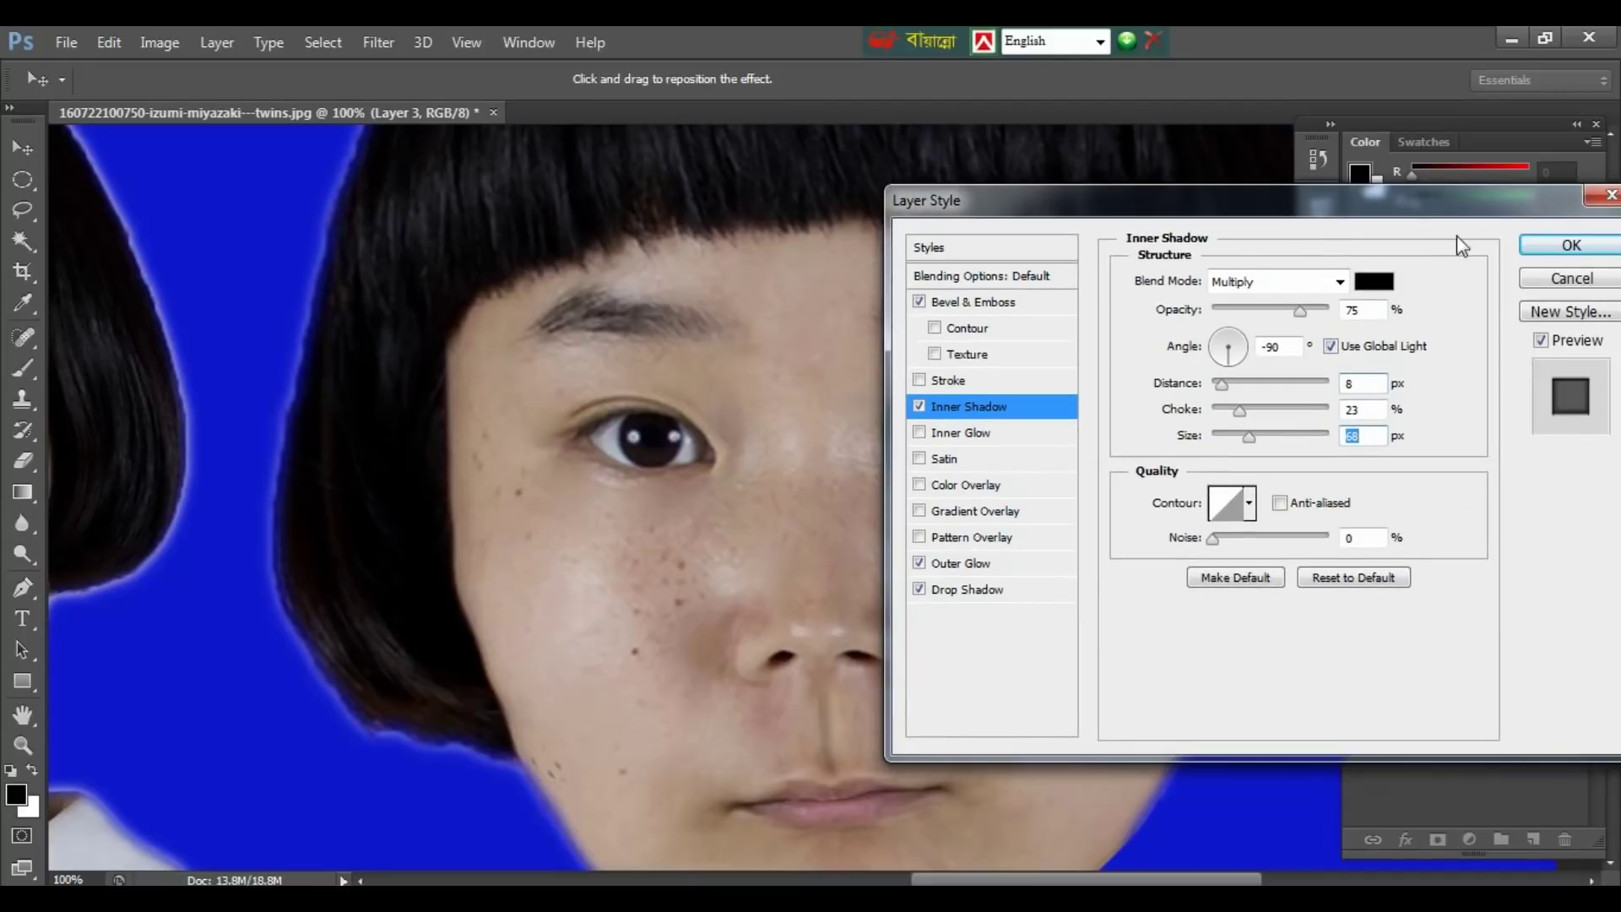
left_click(1557, 243)
key("p")
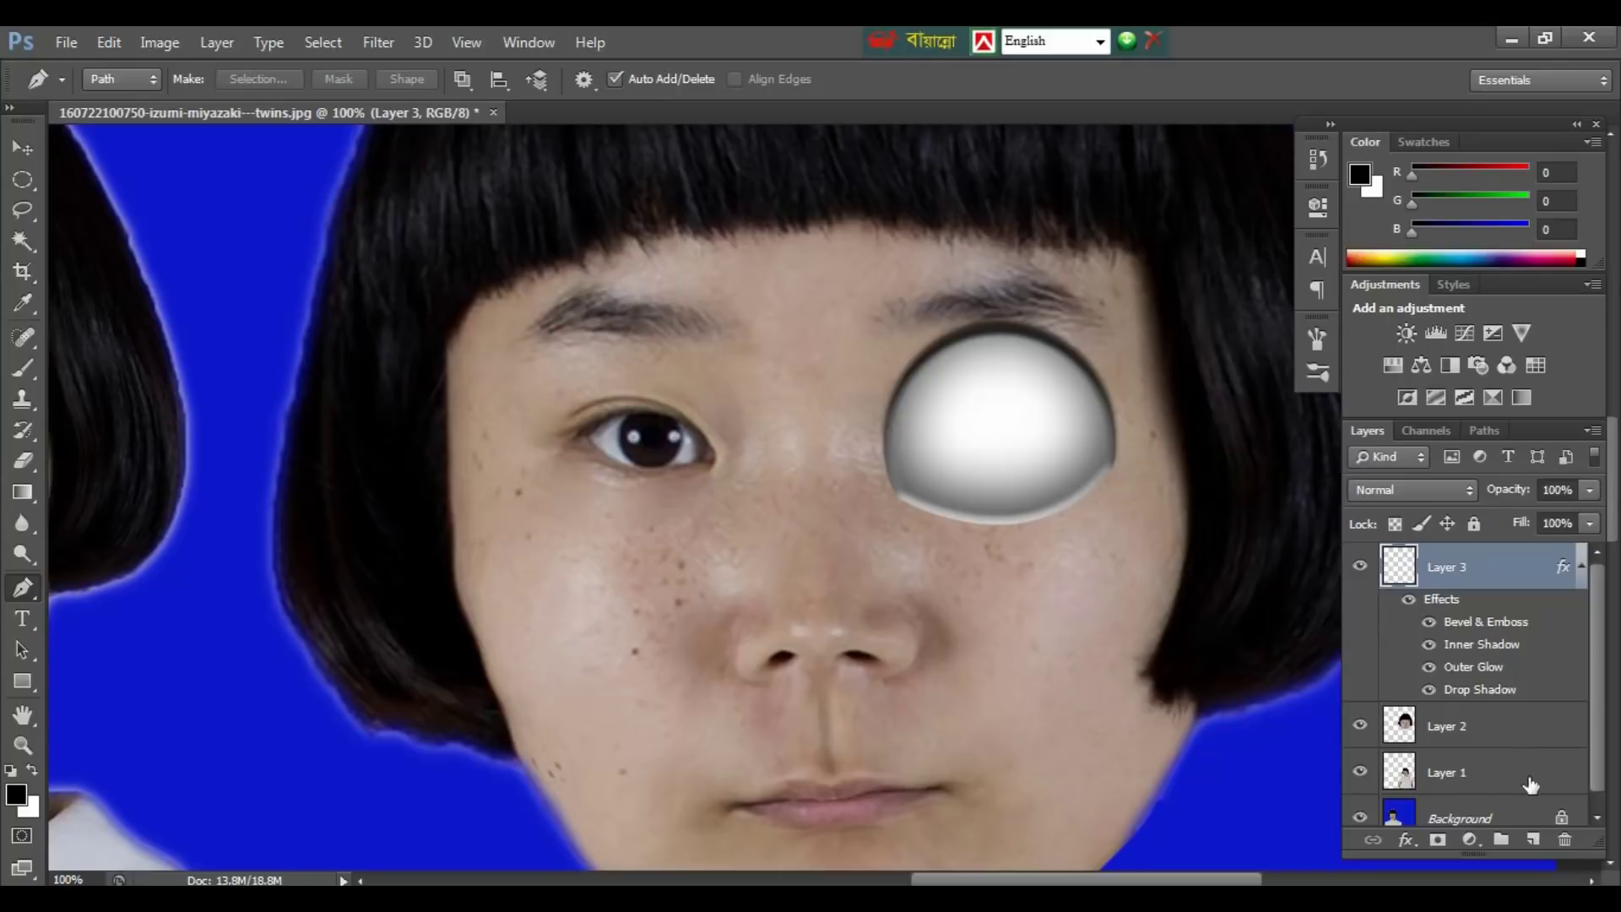
Step: Create empty Layer 4 above the eye-white layer for the iris
left_click(1532, 840)
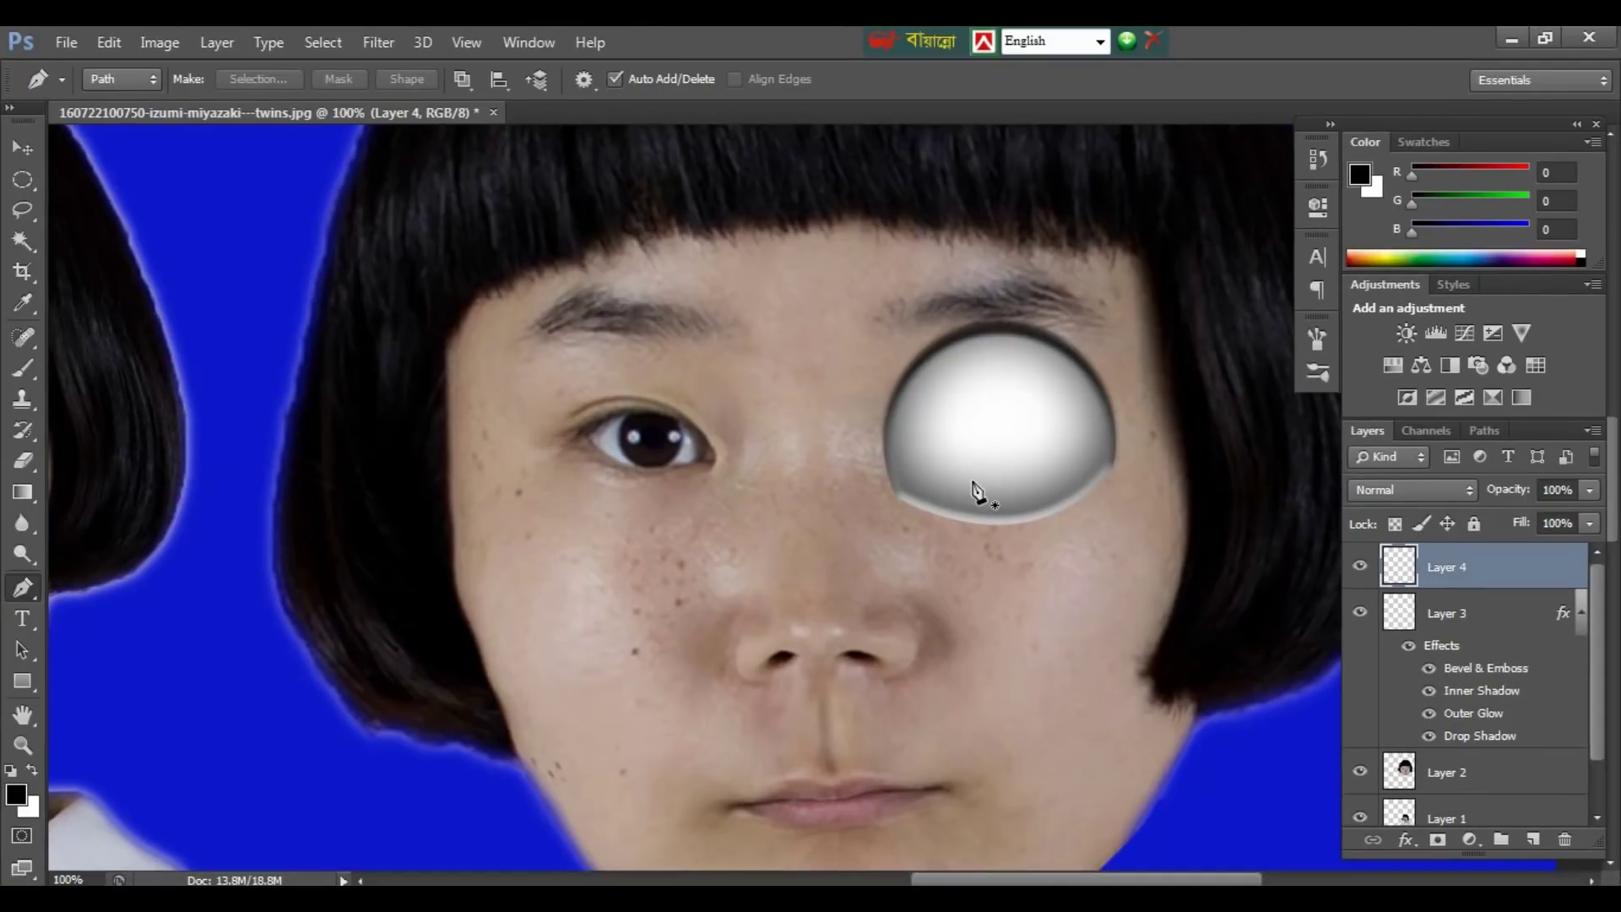
Step: Draw a circular elliptical selection centred inside the white eye
left_click(25, 184)
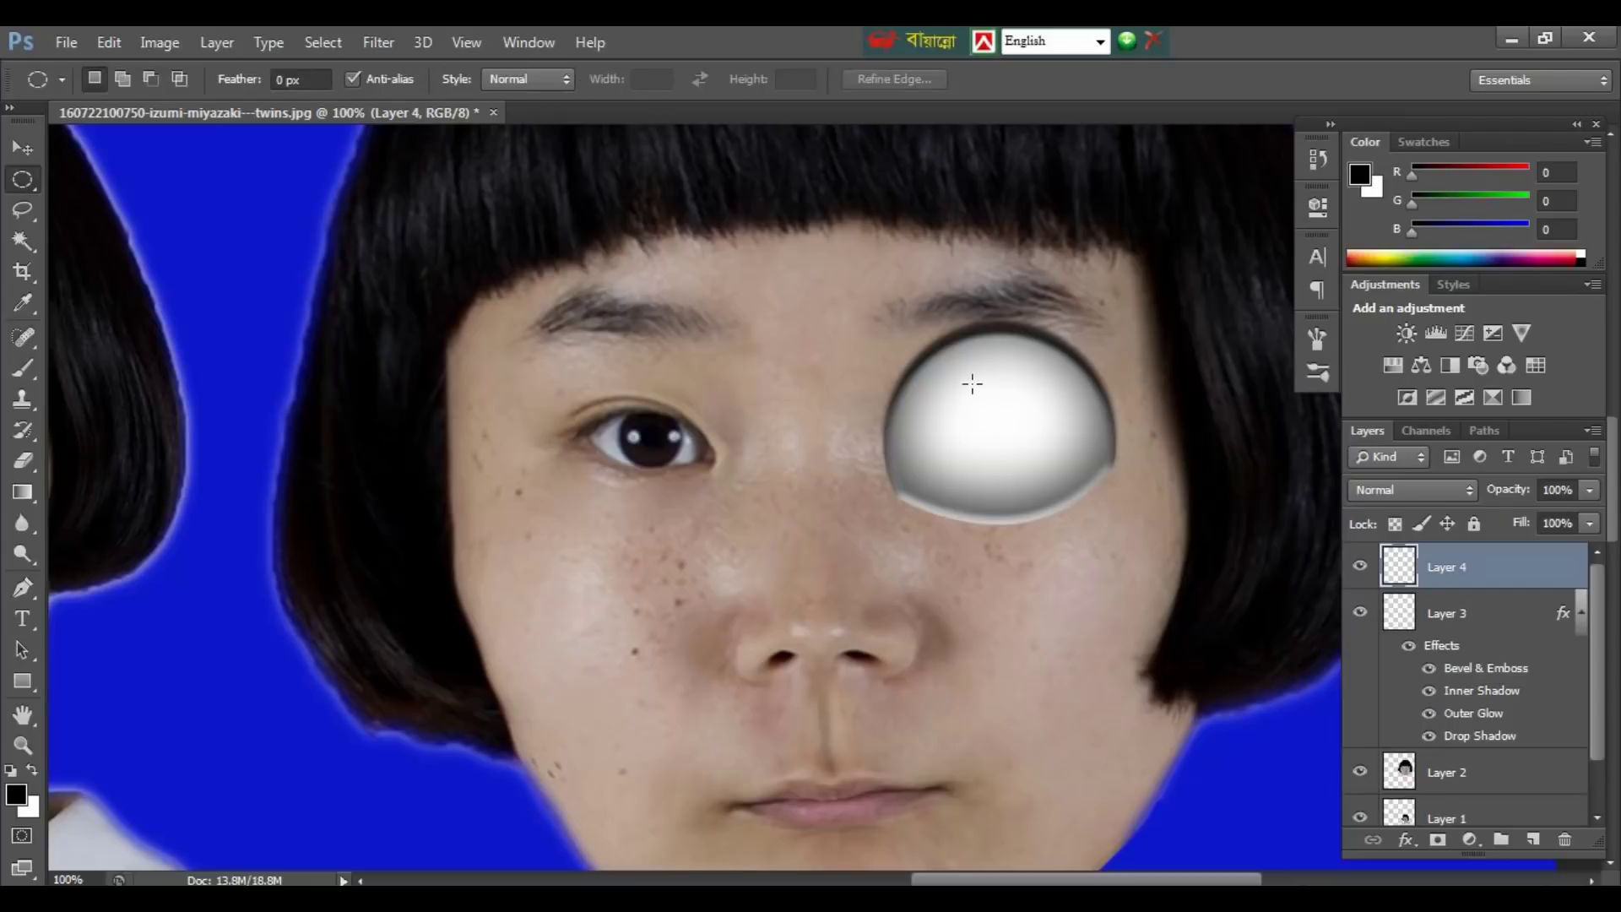
left_click_drag(1002, 417, 1098, 505)
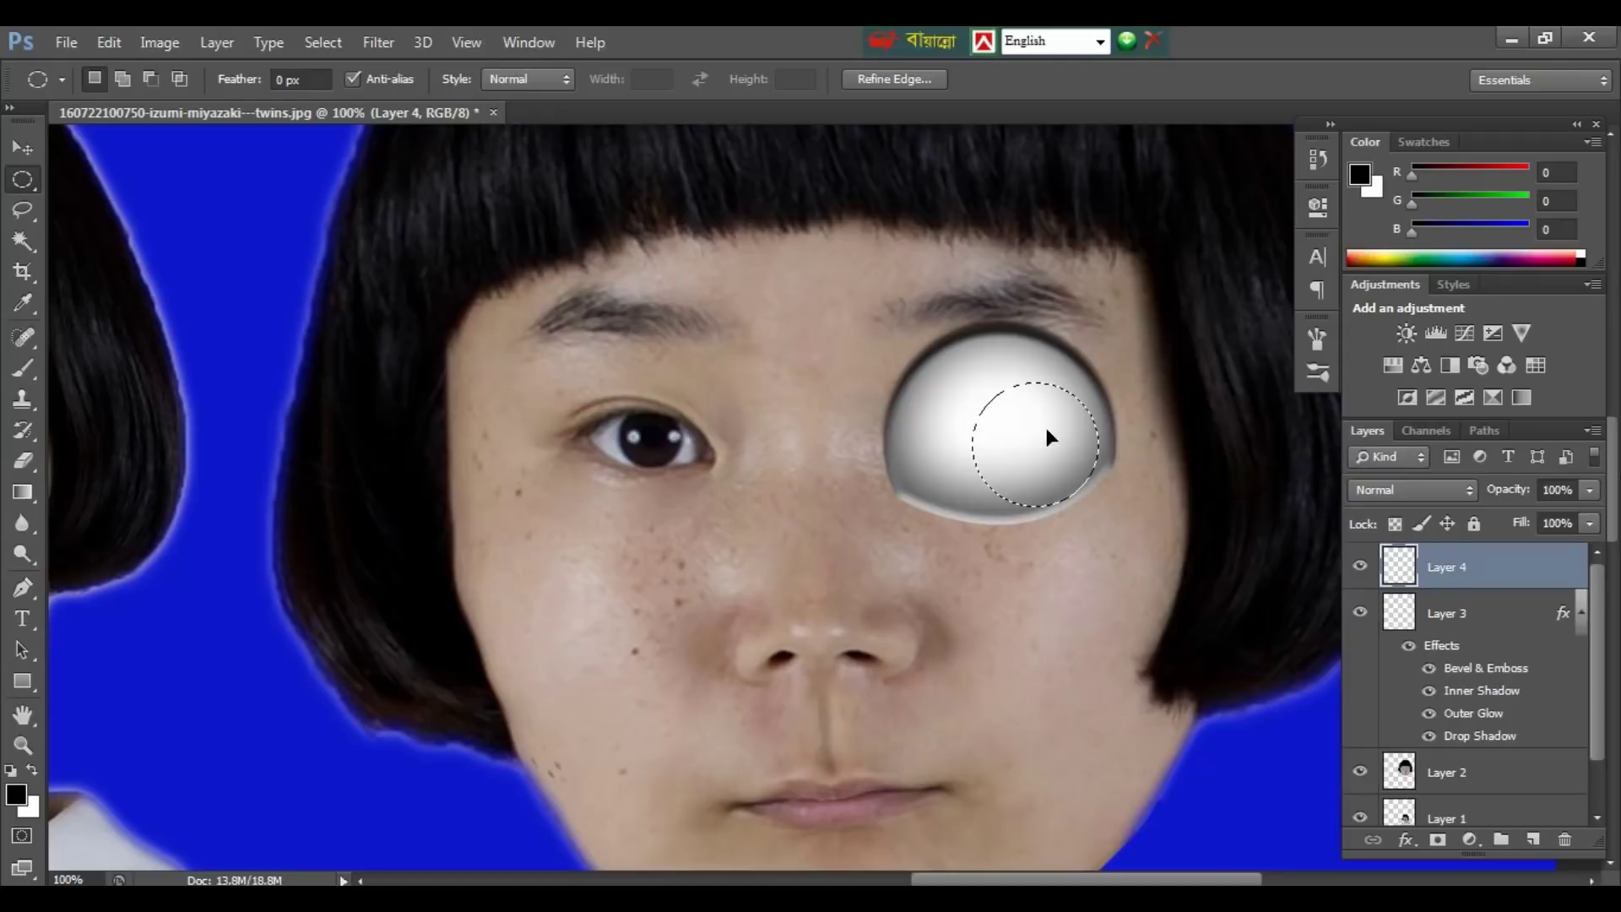
left_click_drag(1047, 436, 1019, 421)
Step: Set the foreground colour to dark red 6a0a0a
left_click(27, 798)
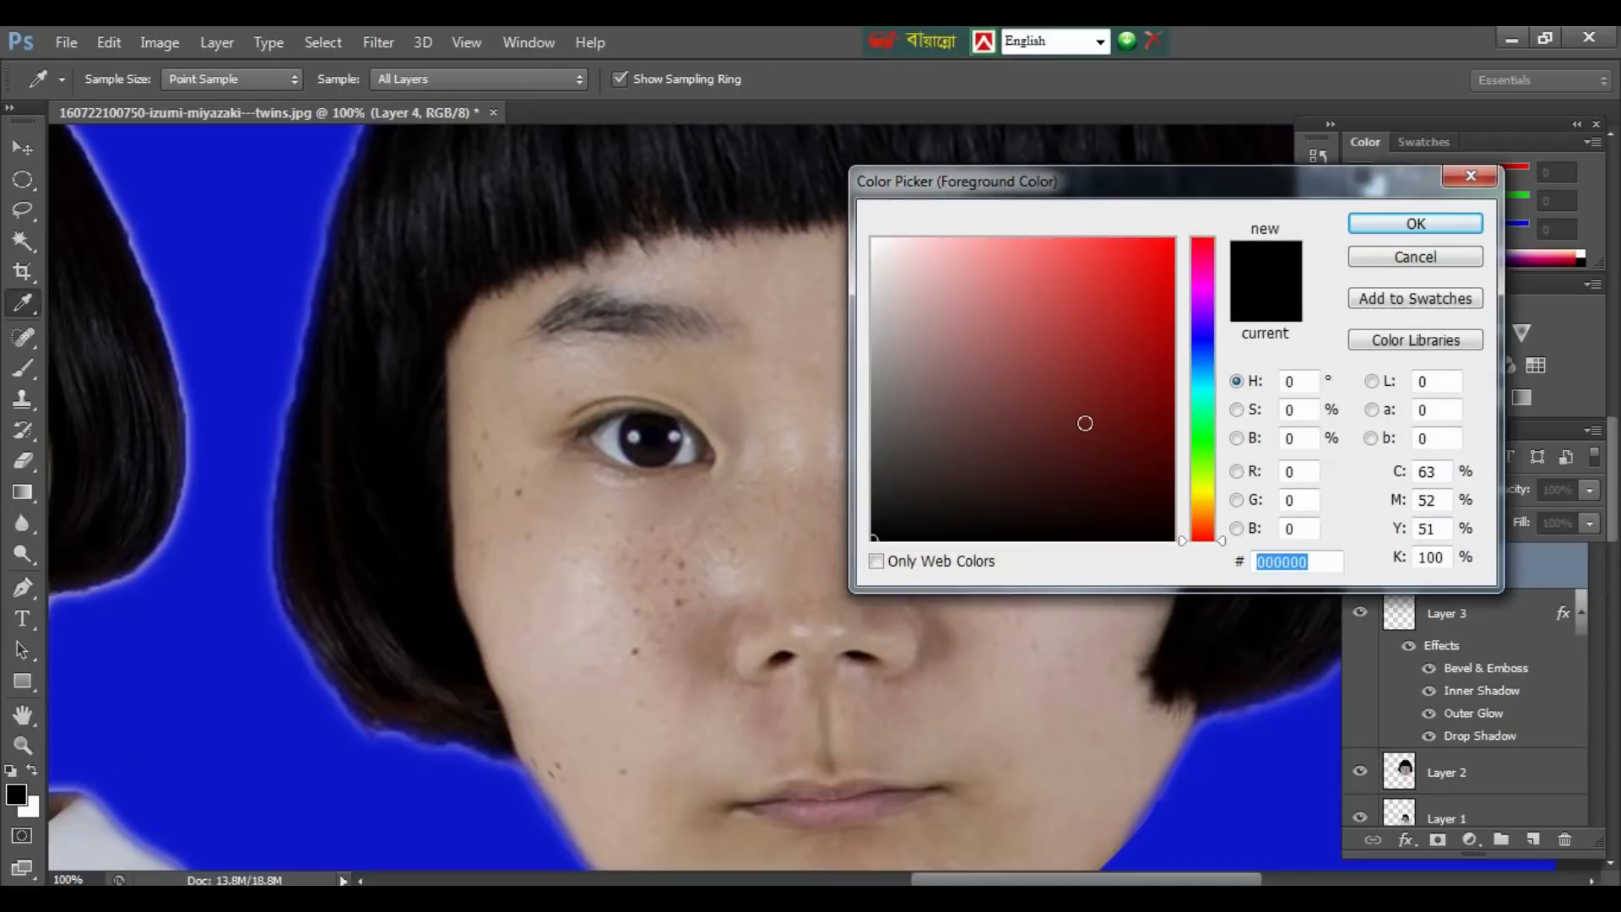
left_click(1074, 426)
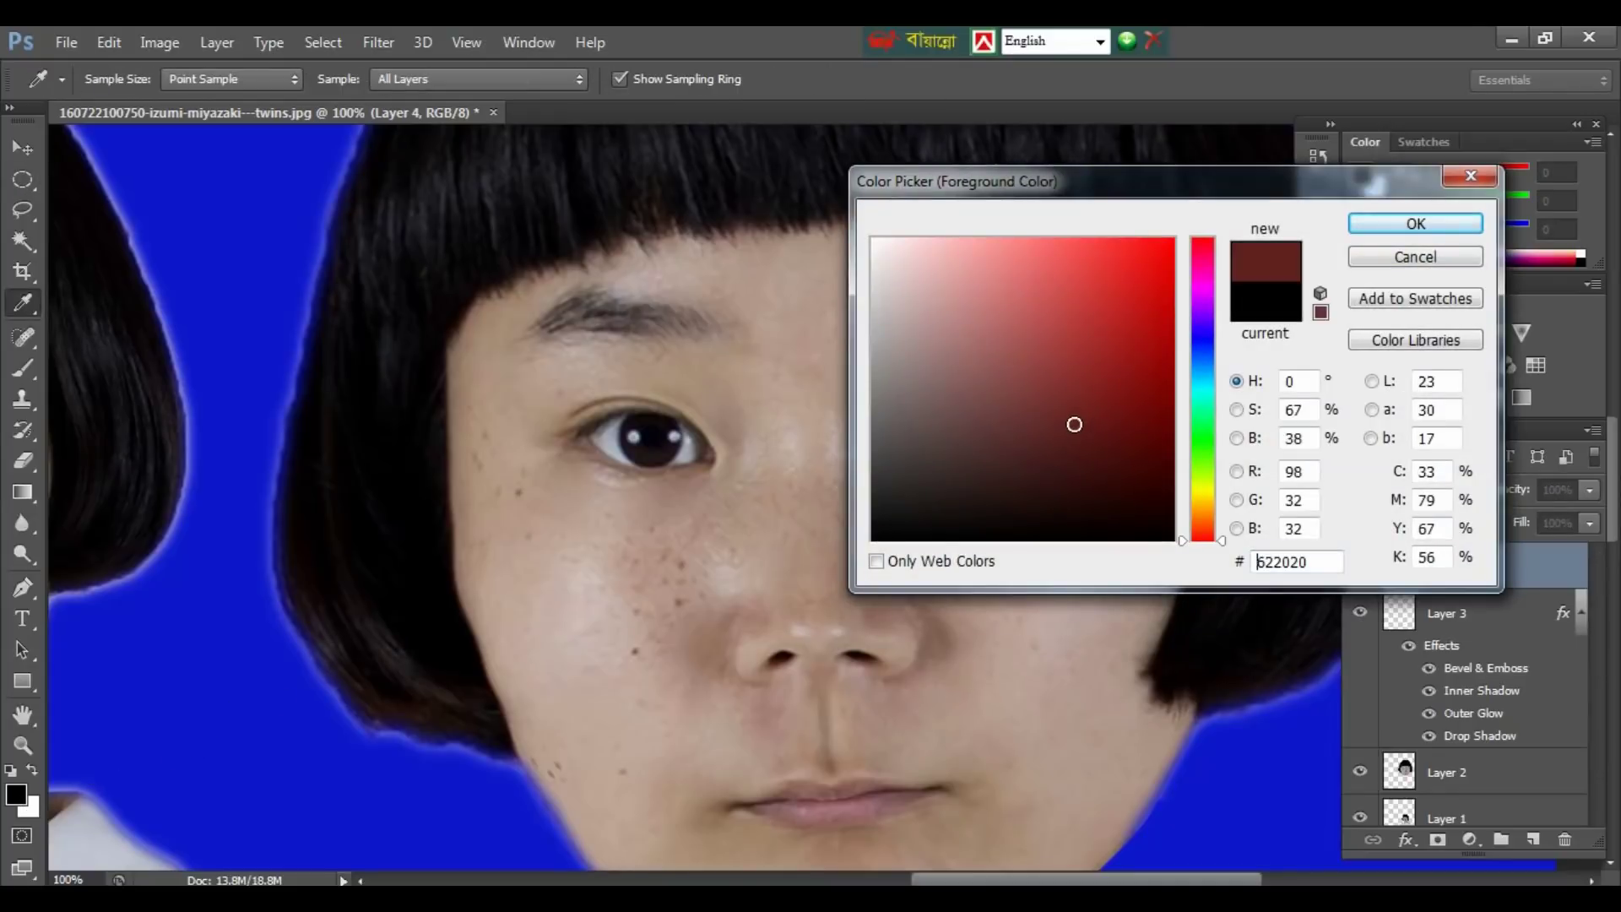
left_click(1144, 415)
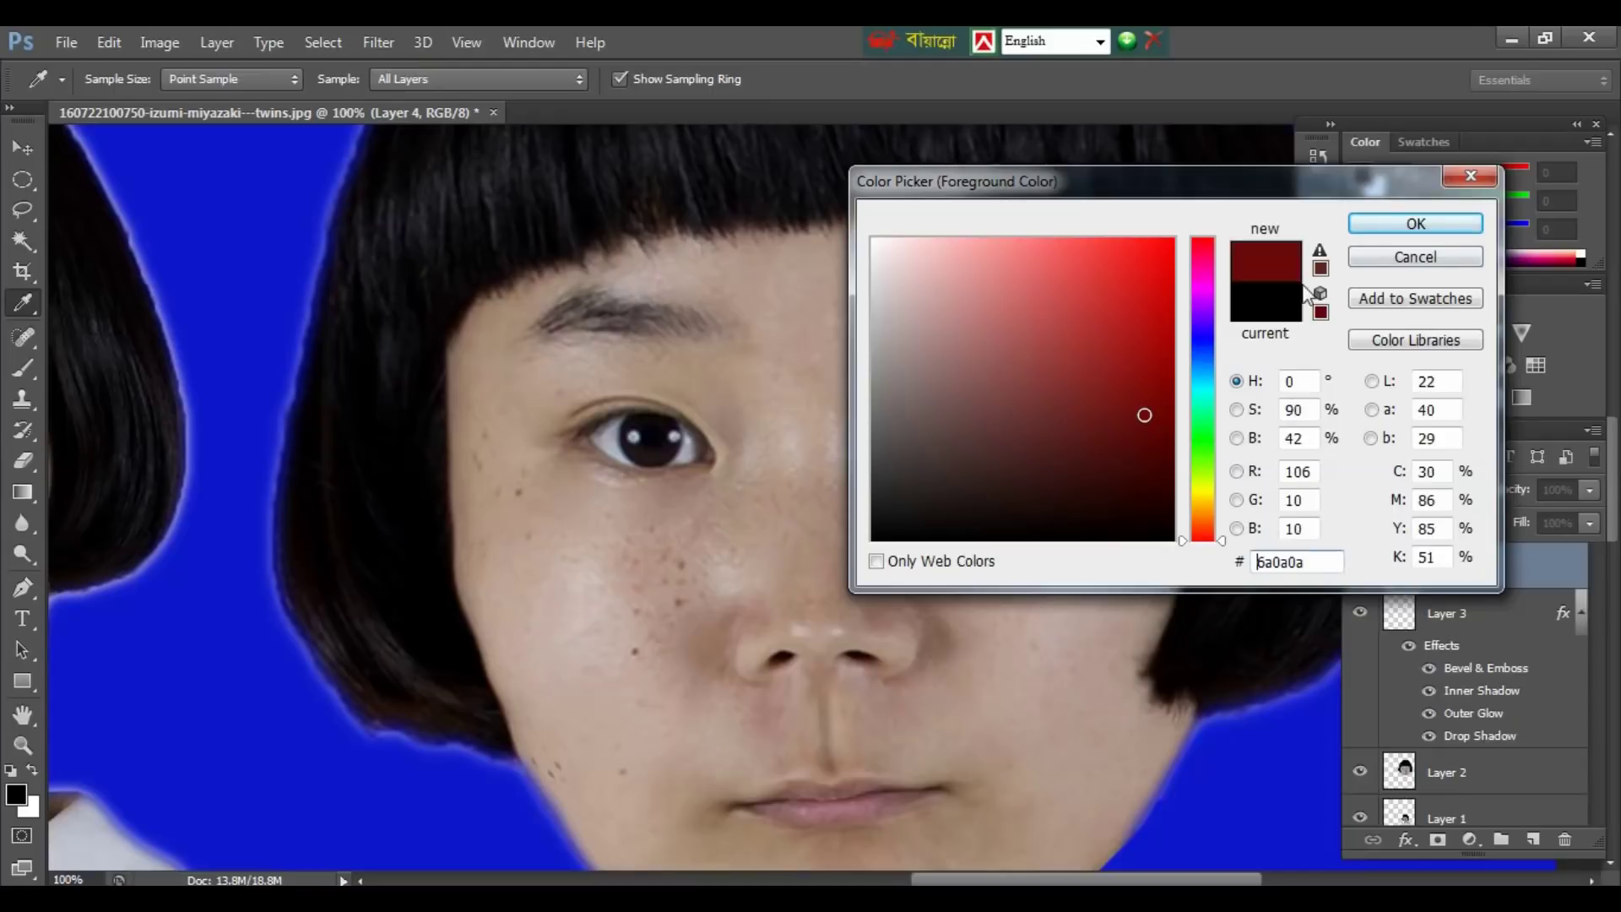
left_click(1416, 223)
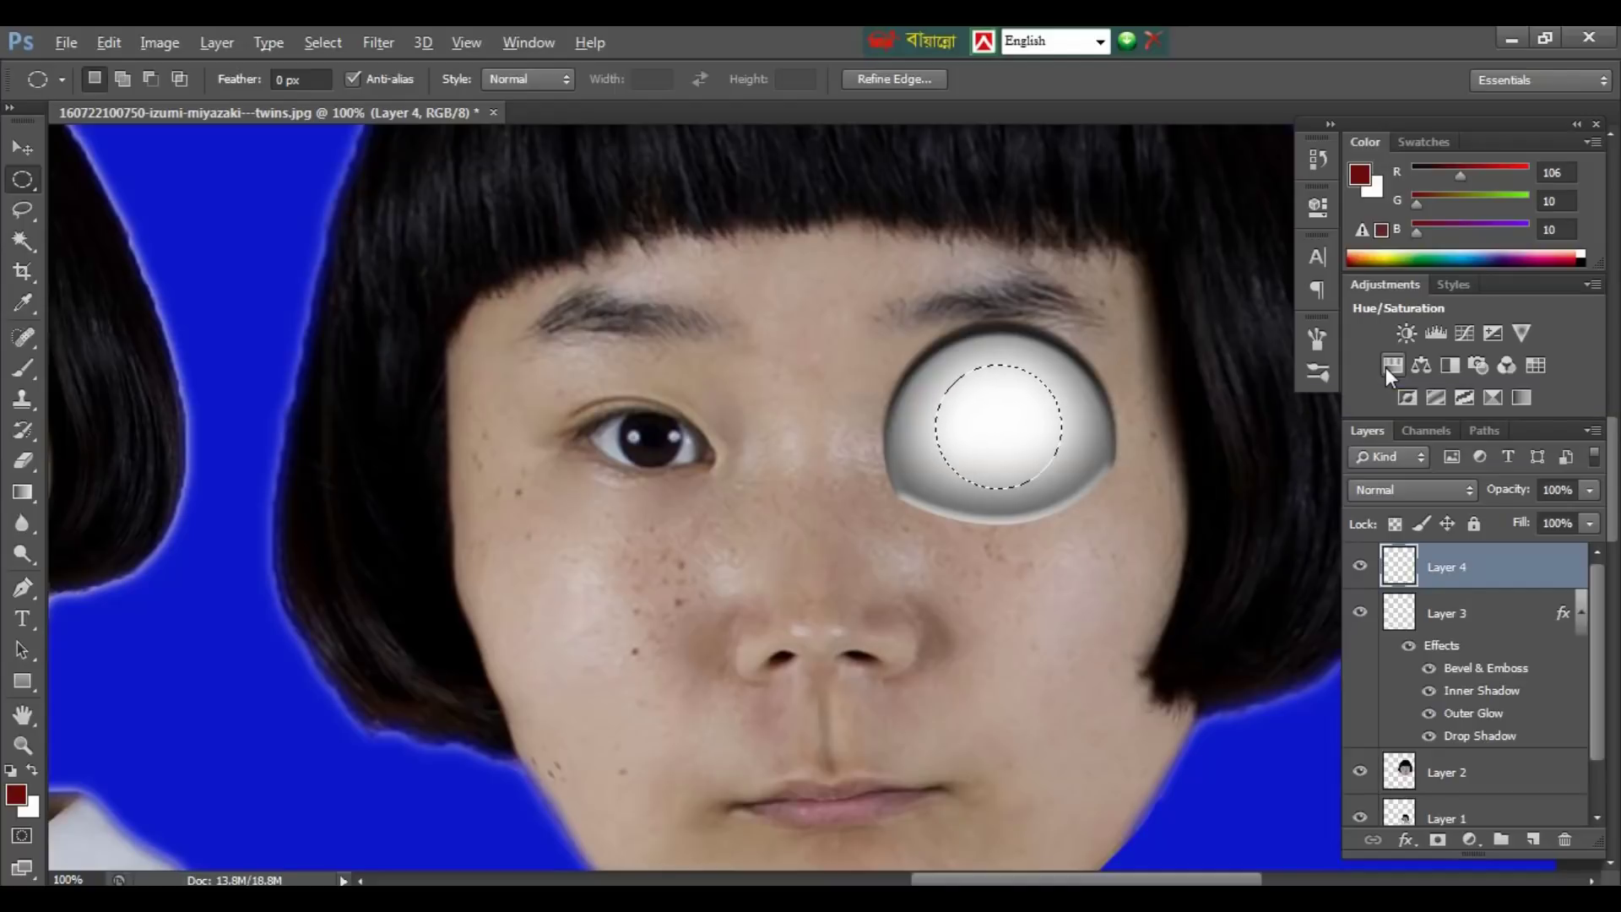
Step: Fill the selection with dark red for the iris and drag a copy to the left
key("alt+Delete")
key("ctrl+d")
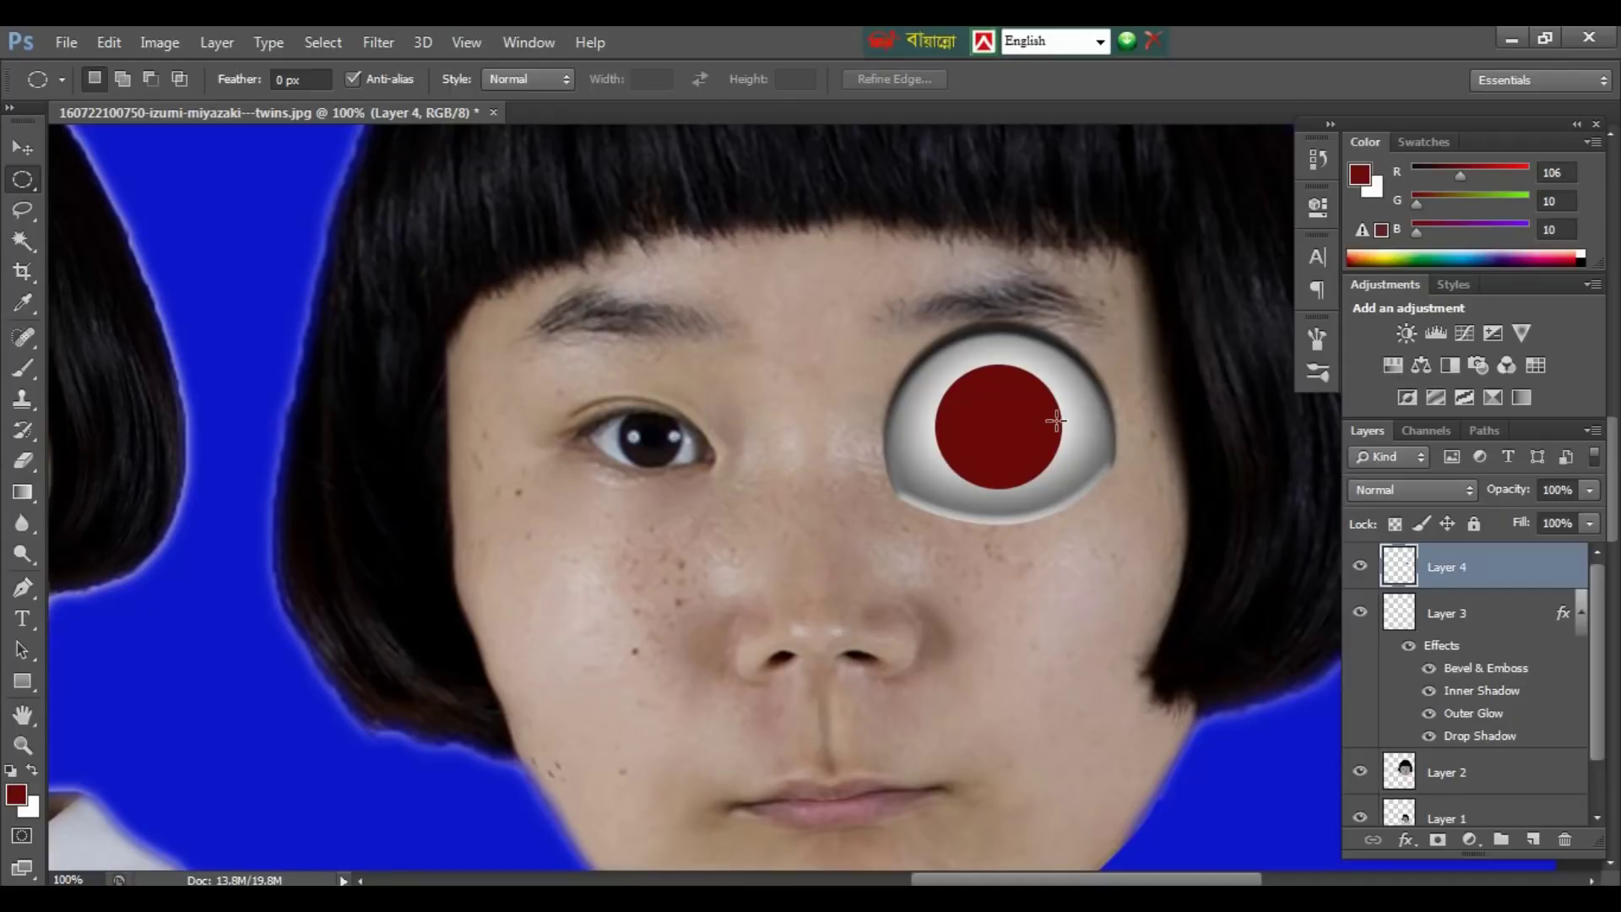
left_click(23, 152)
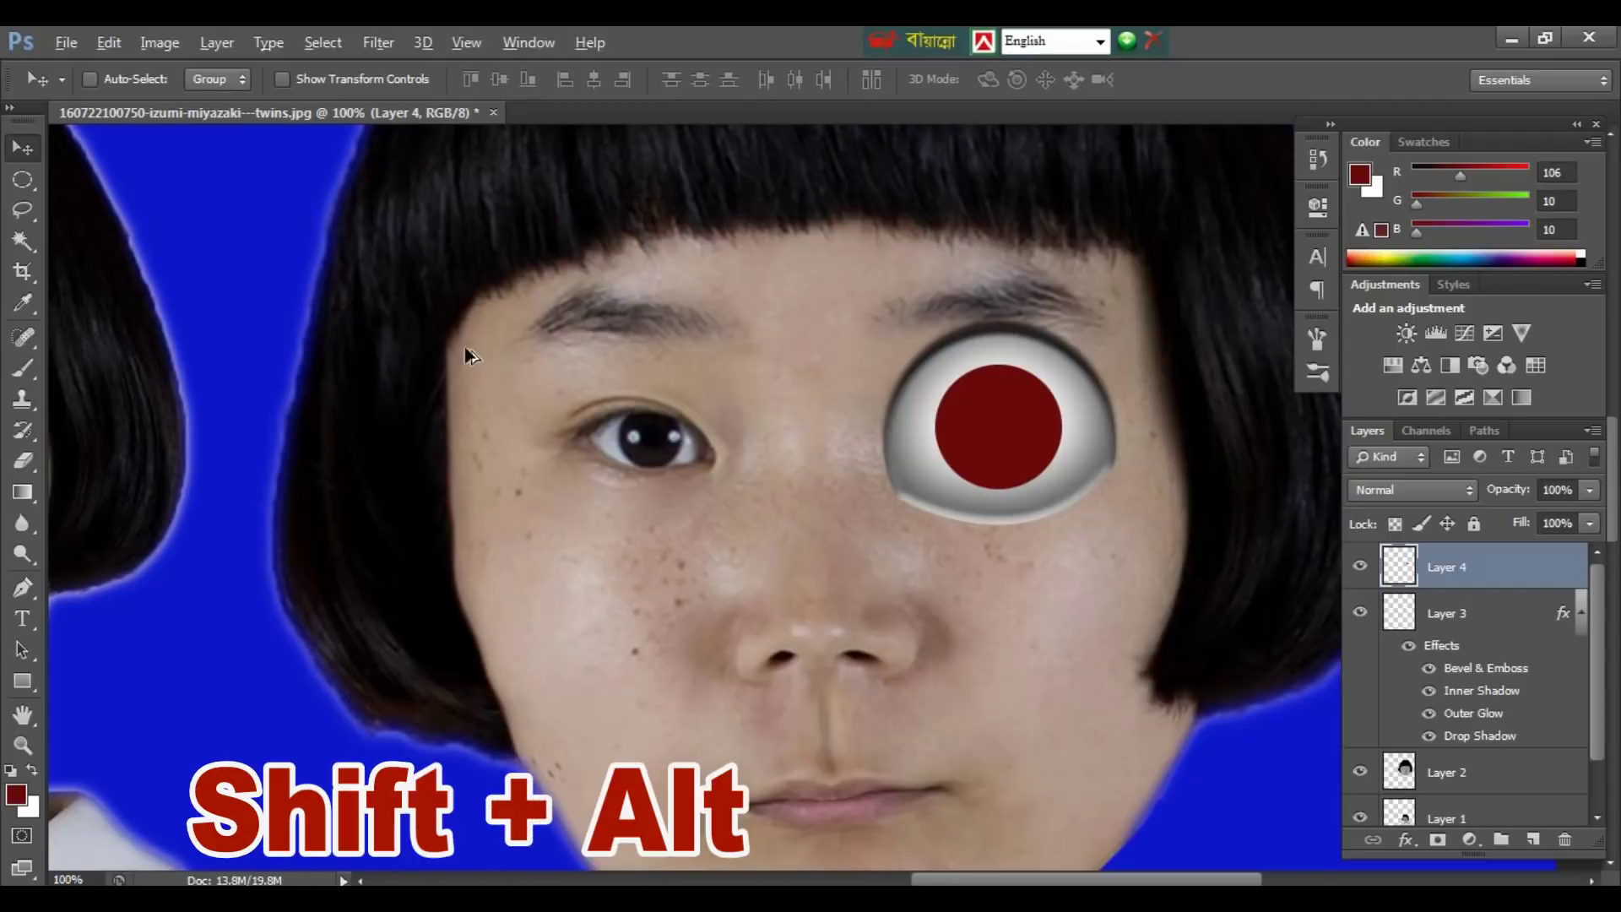
left_click_drag(998, 397, 820, 384, "alt+shift")
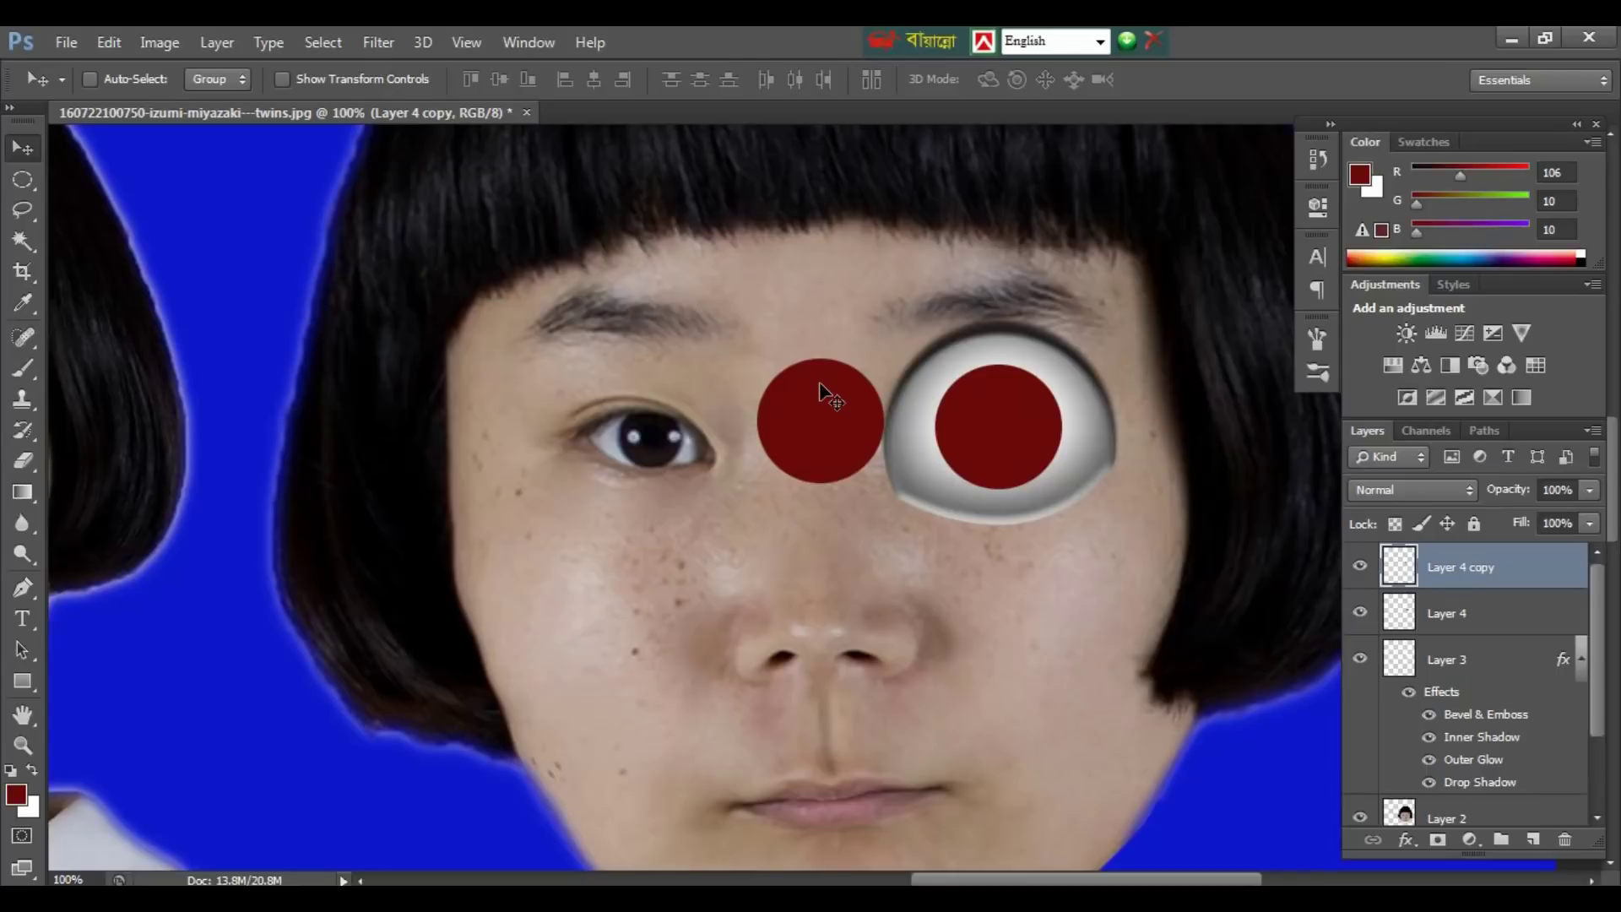
Step: Turn the copied circle into a black disc and move it onto the red iris
key("w")
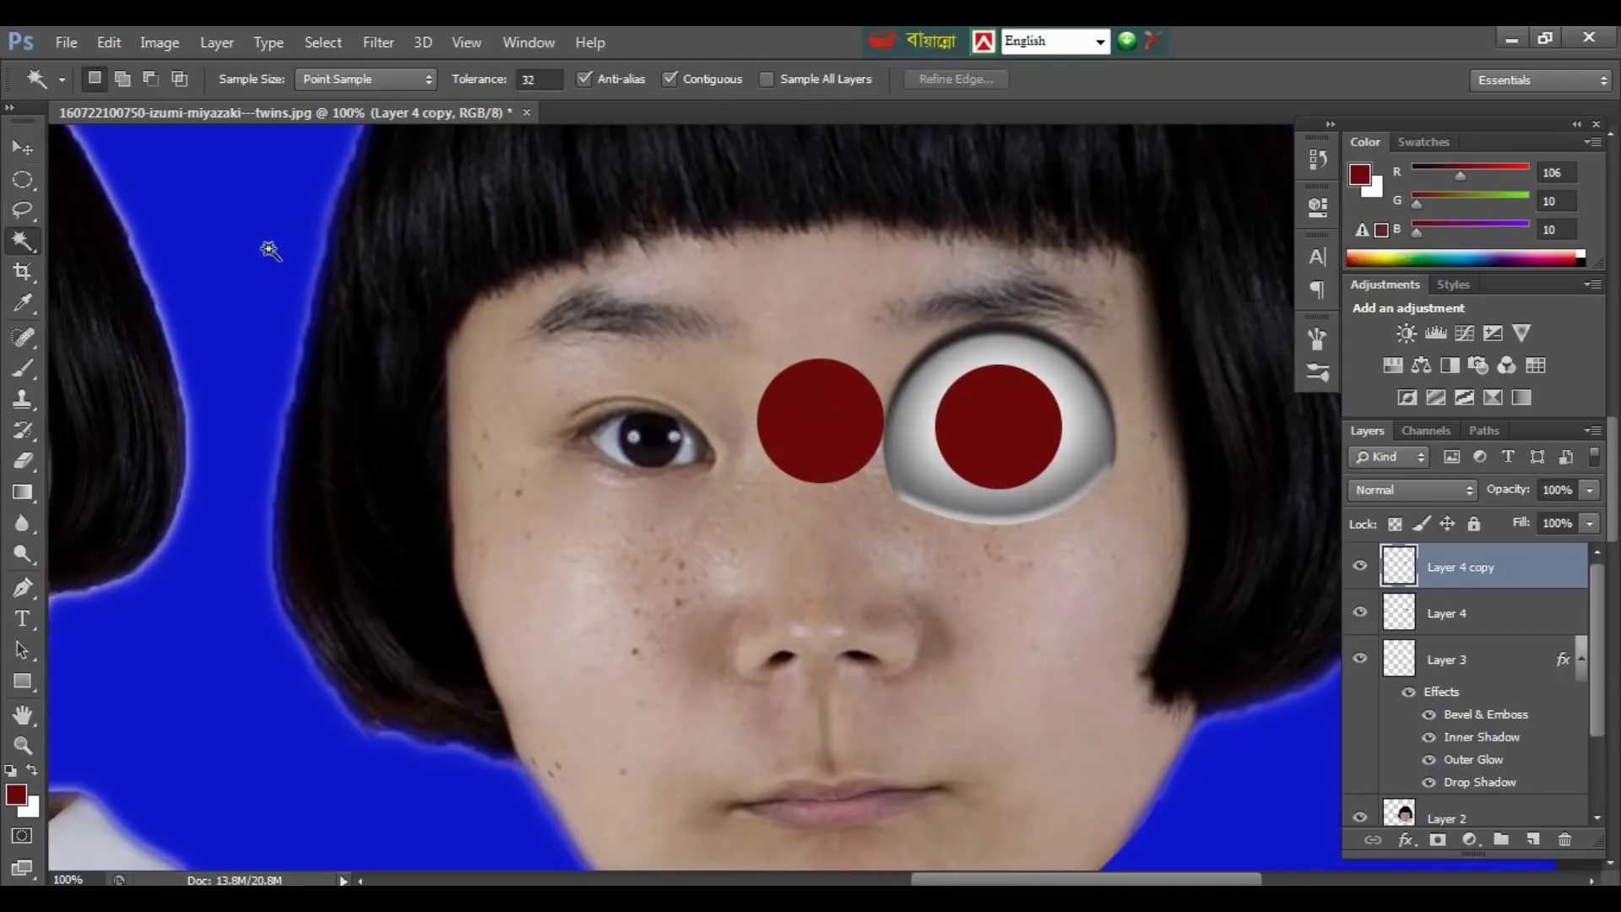
left_click(799, 426)
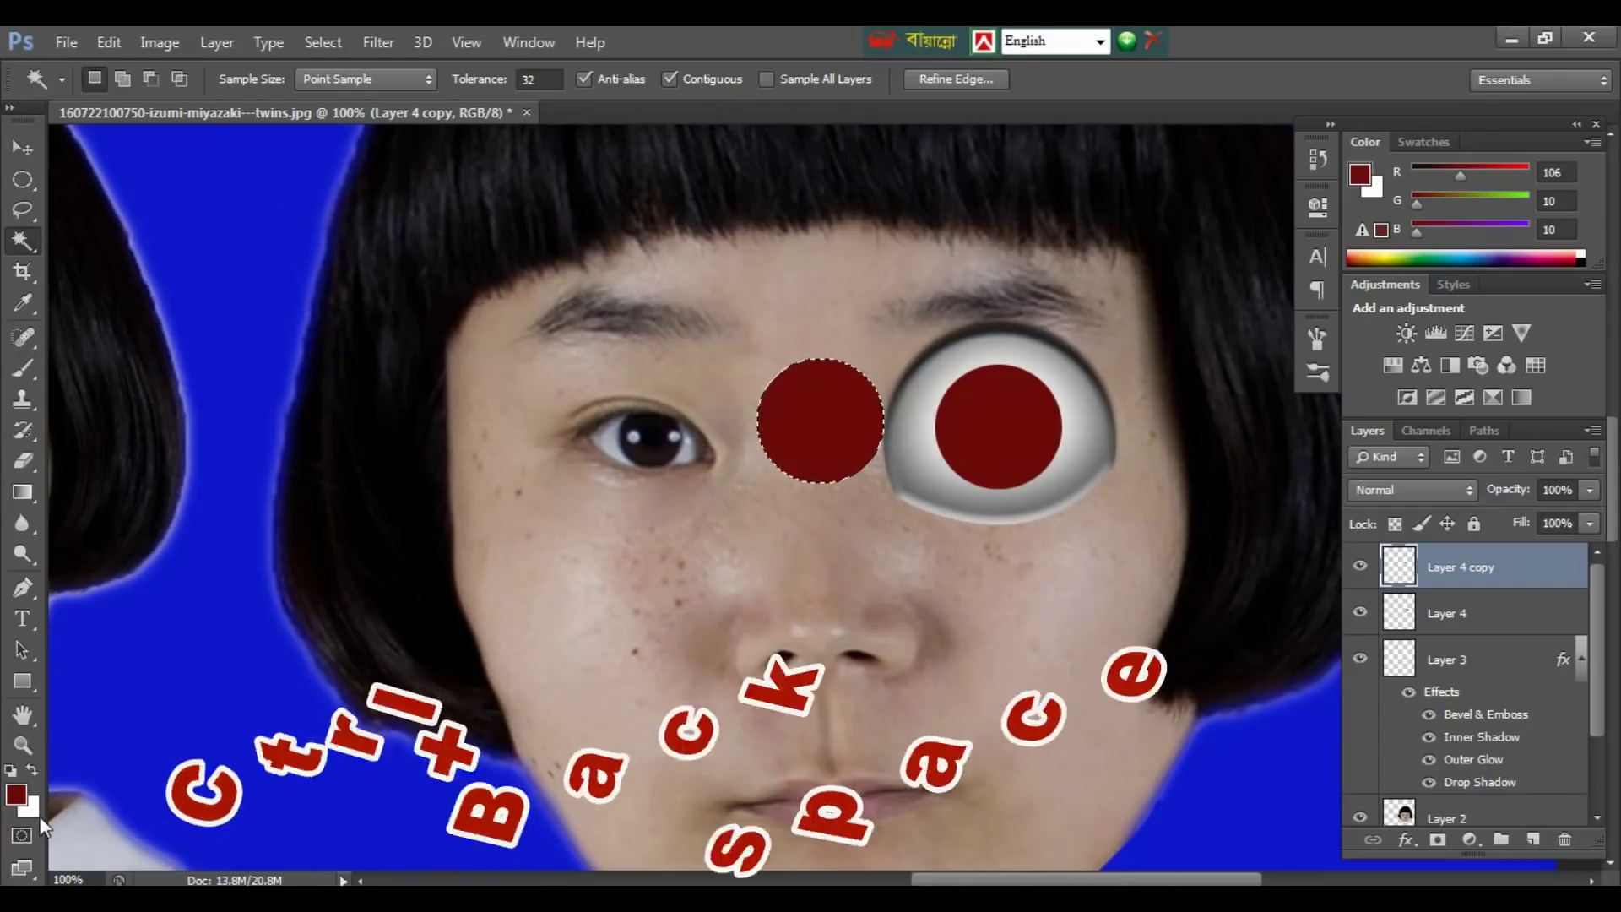
key("ctrl+BackSpace")
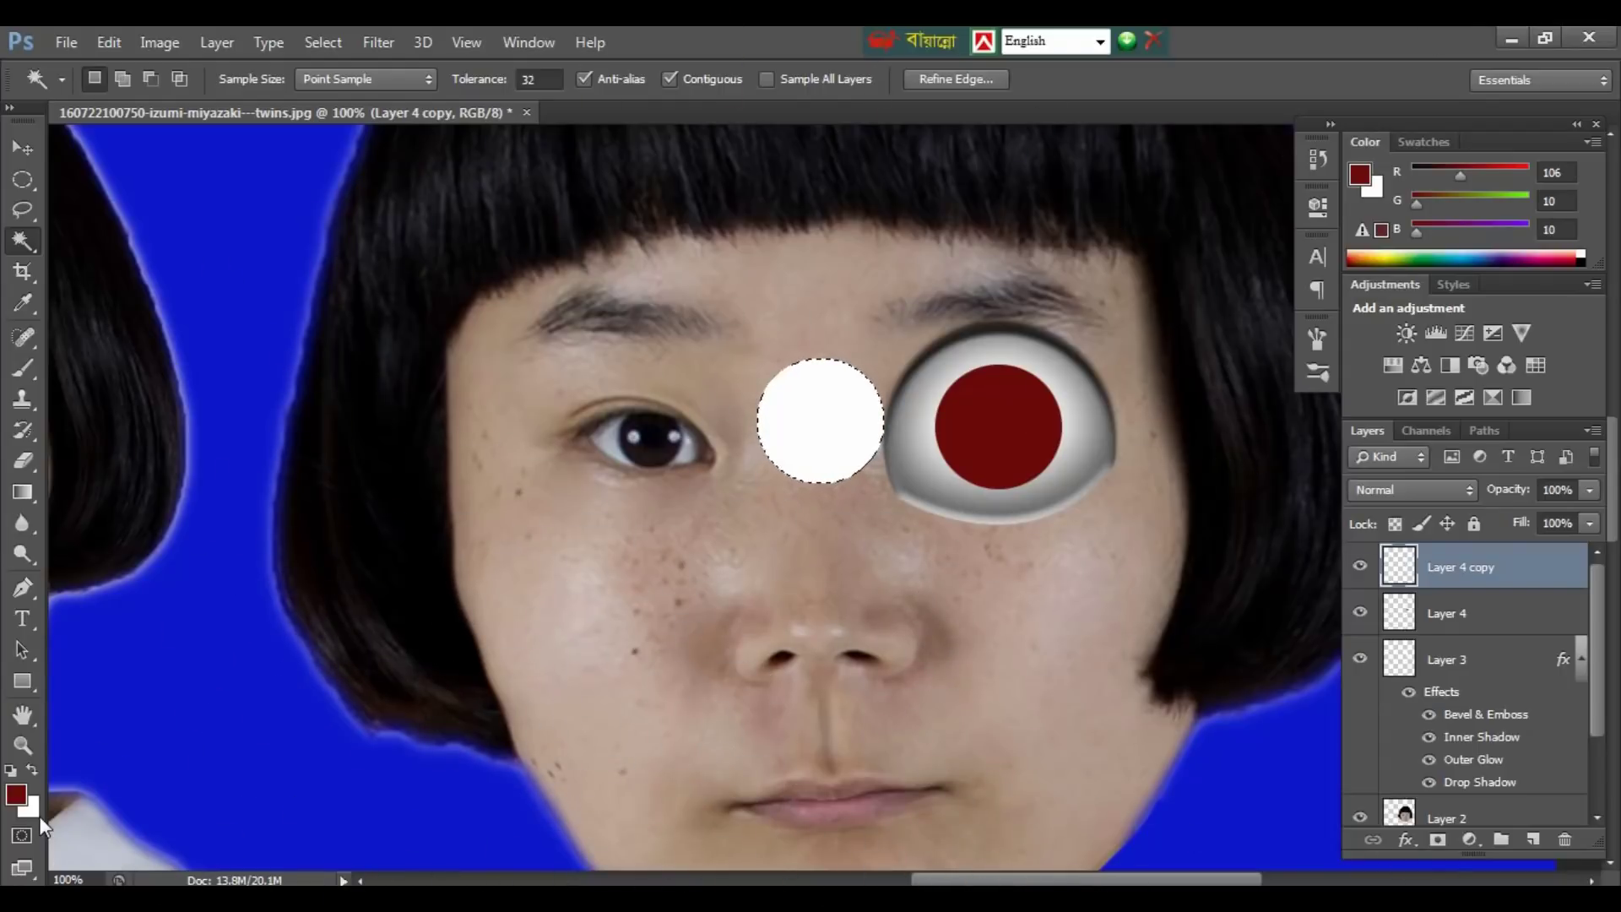
key("d")
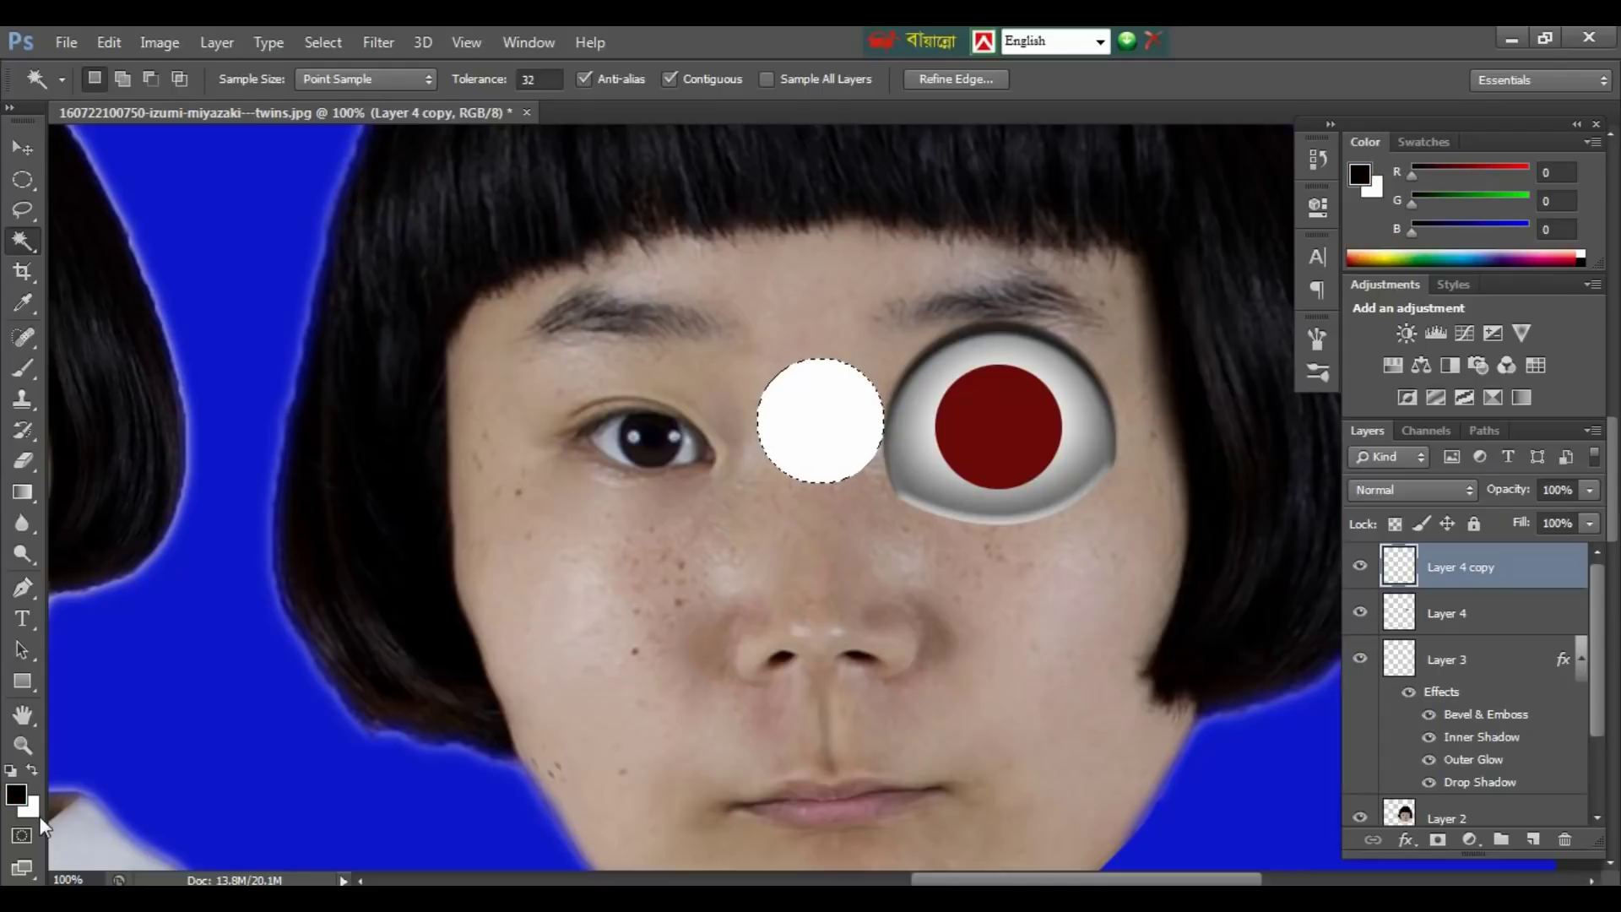
left_click(32, 771)
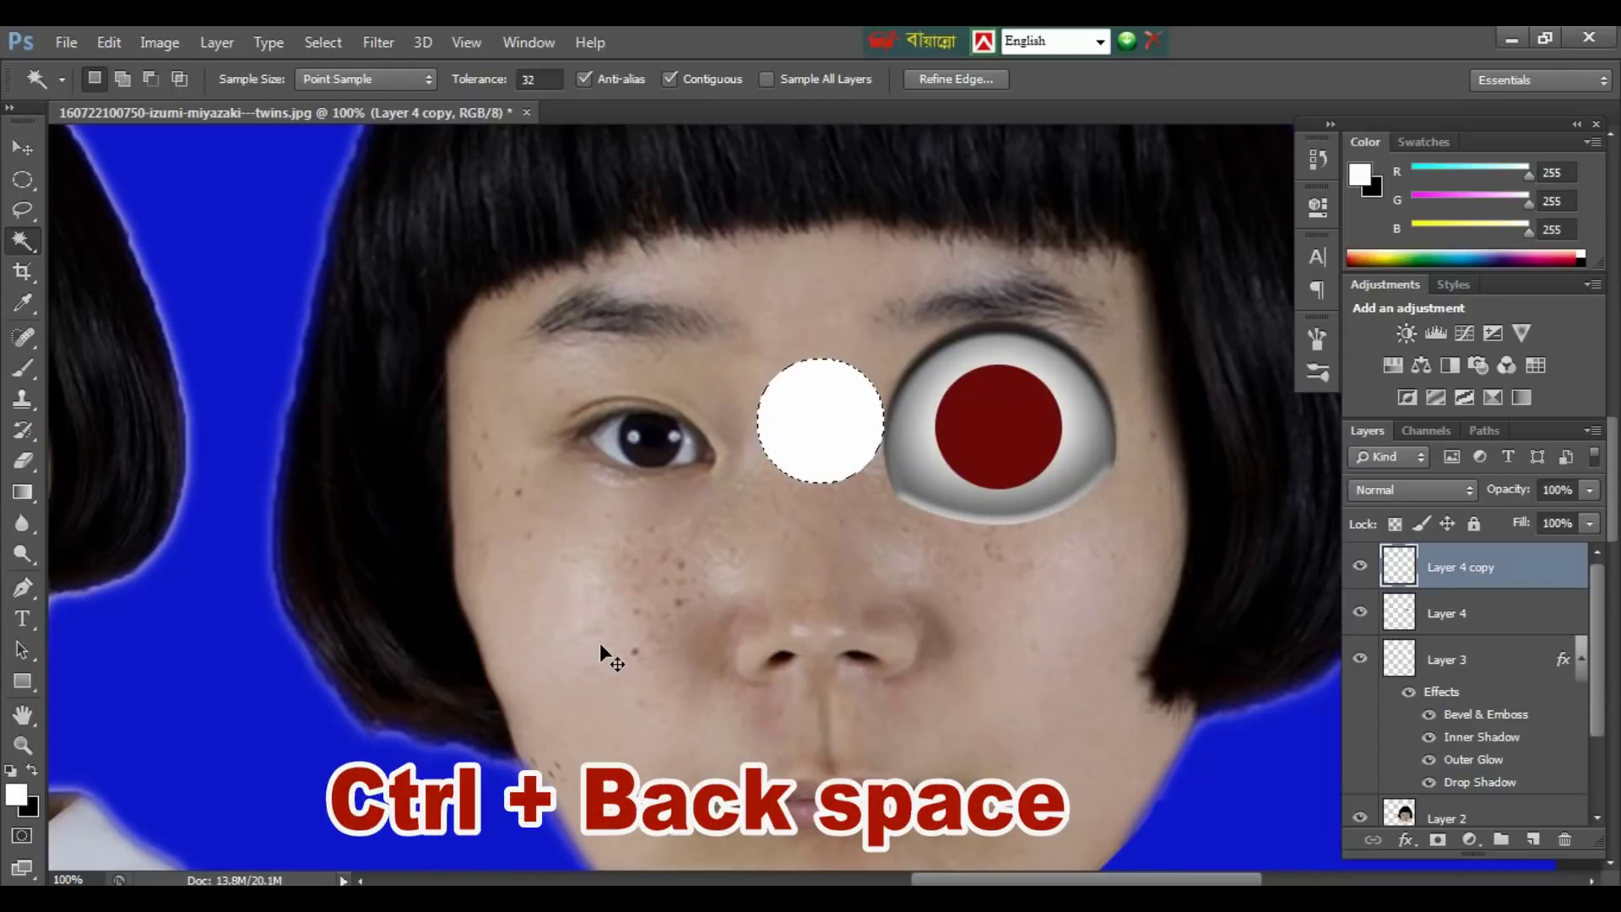
key("ctrl+BackSpace")
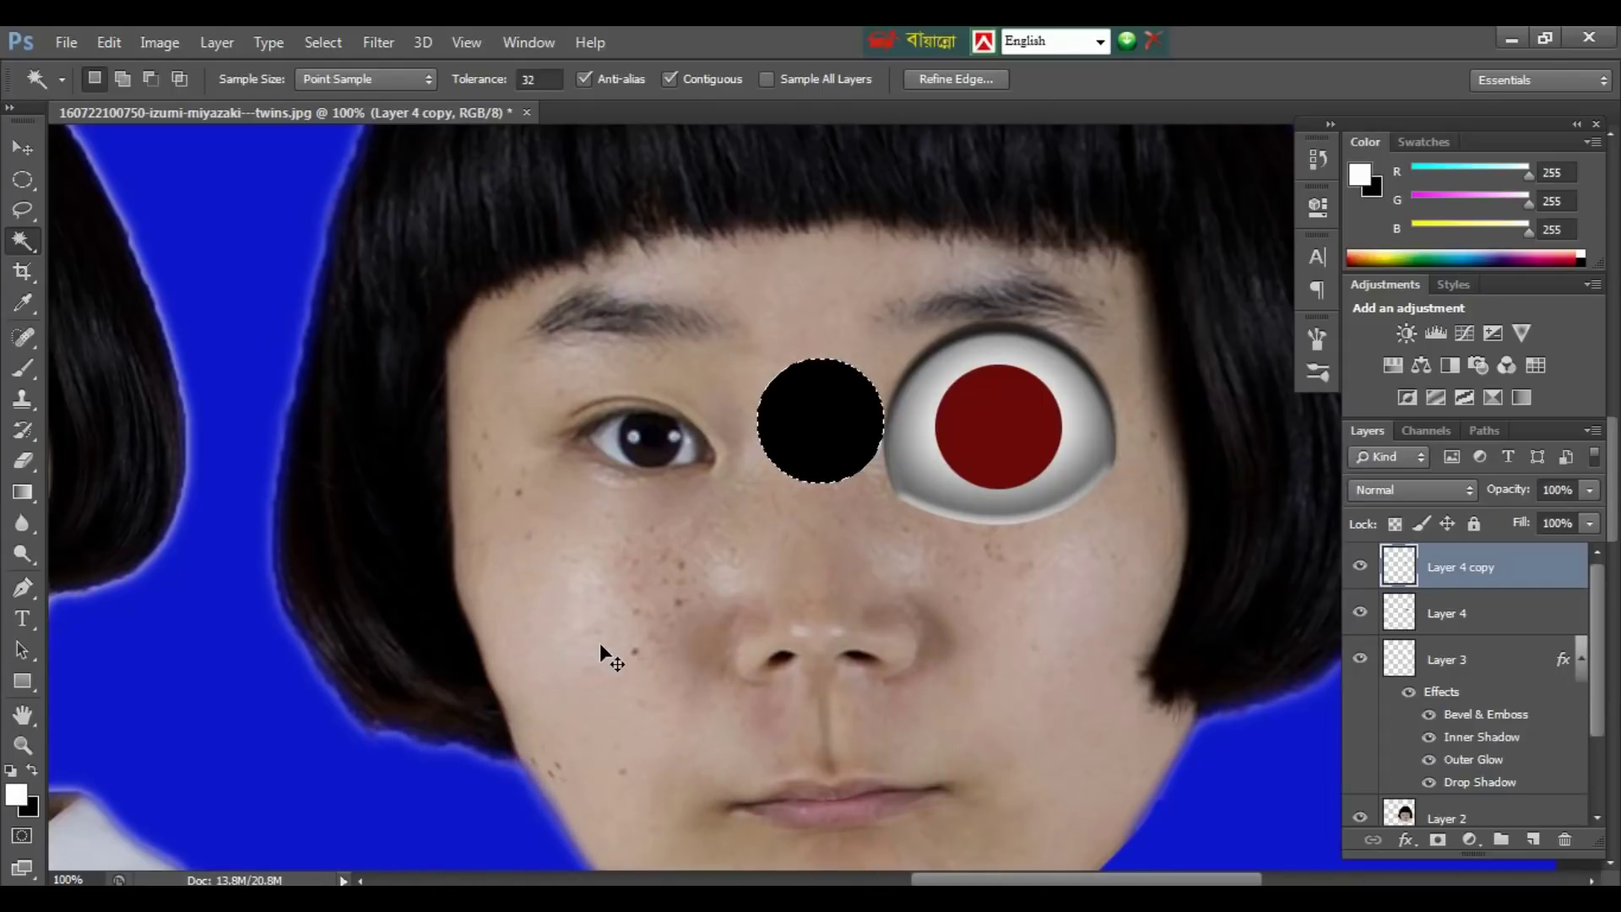
key("ctrl+d")
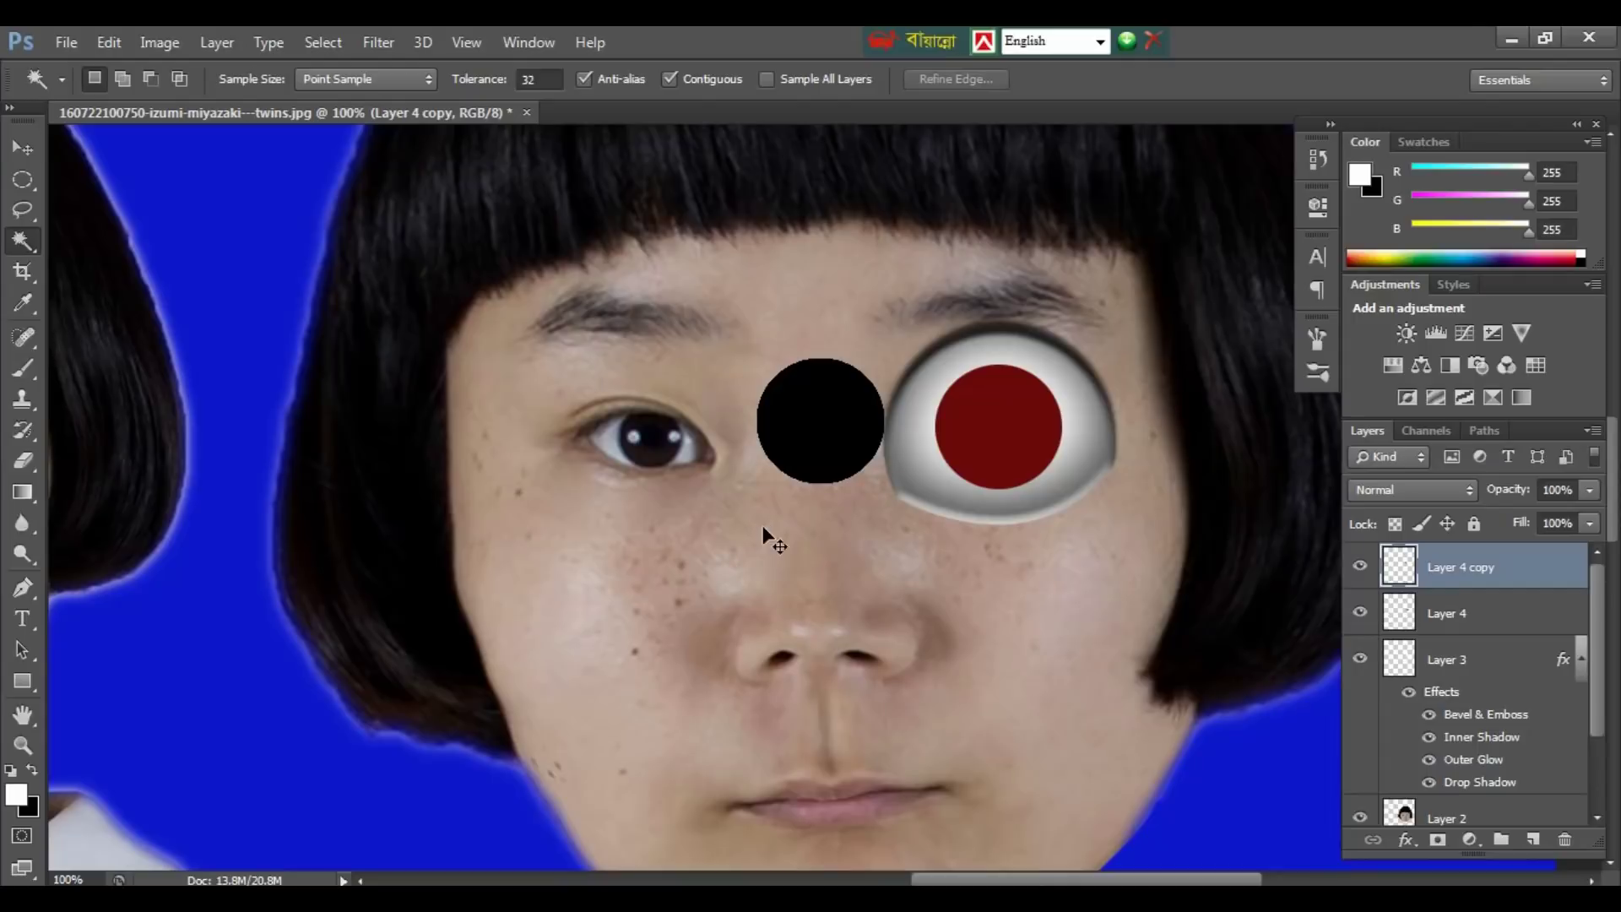
key("v")
left_click_drag(836, 473, 994, 491)
Step: Shrink the black disc to pupil size and centre it inside the red iris
key("ctrl+t")
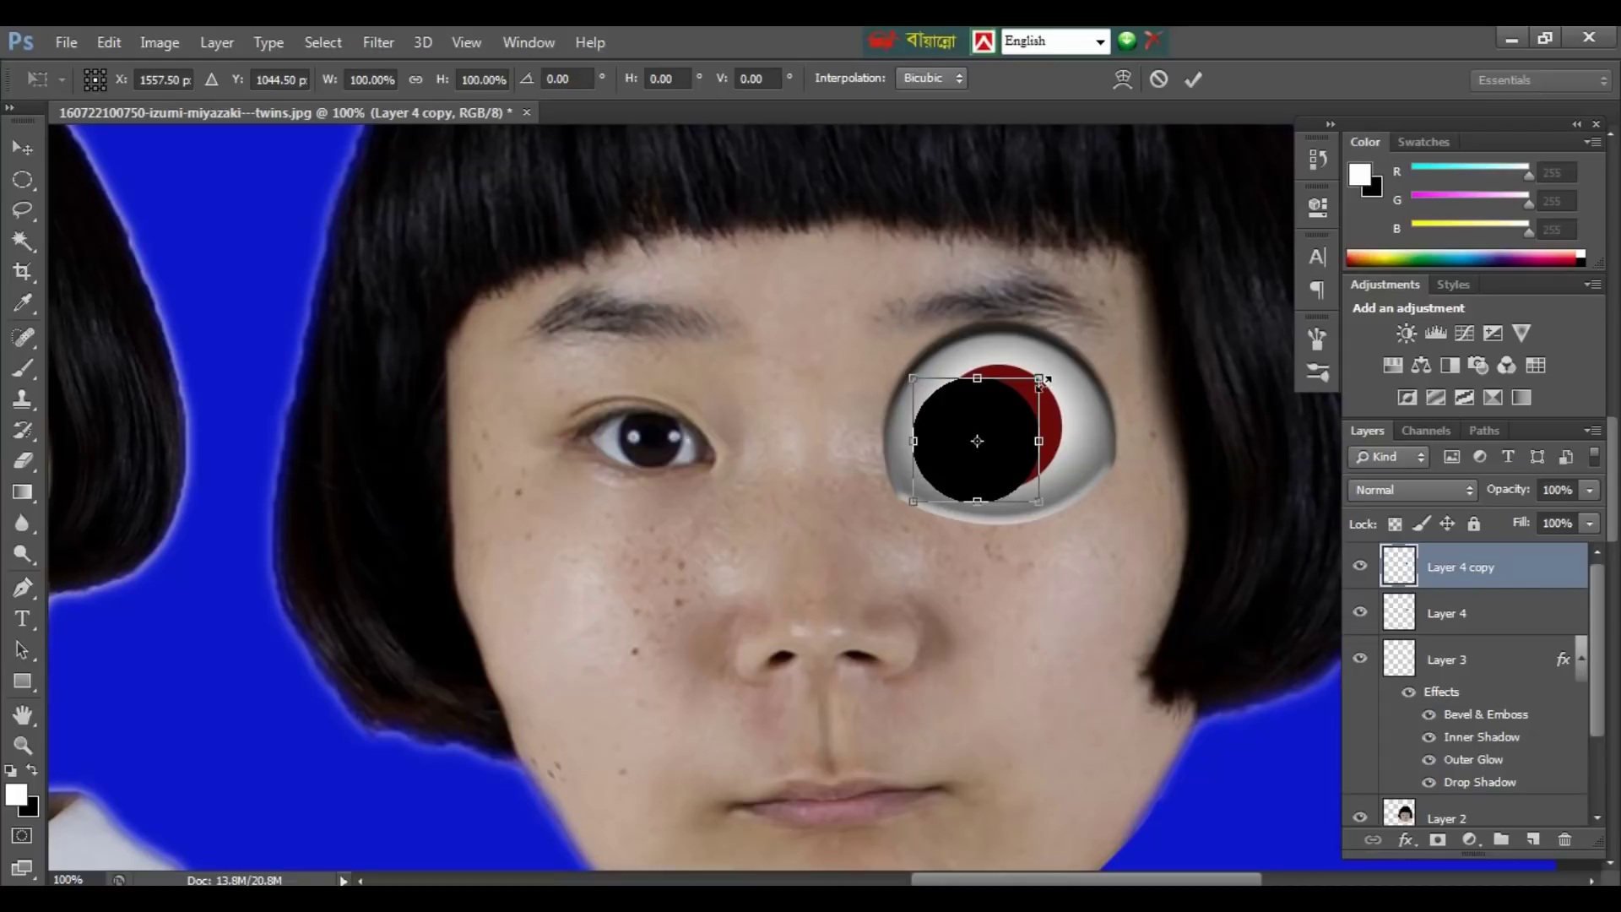
left_click_drag(1041, 381, 1025, 407)
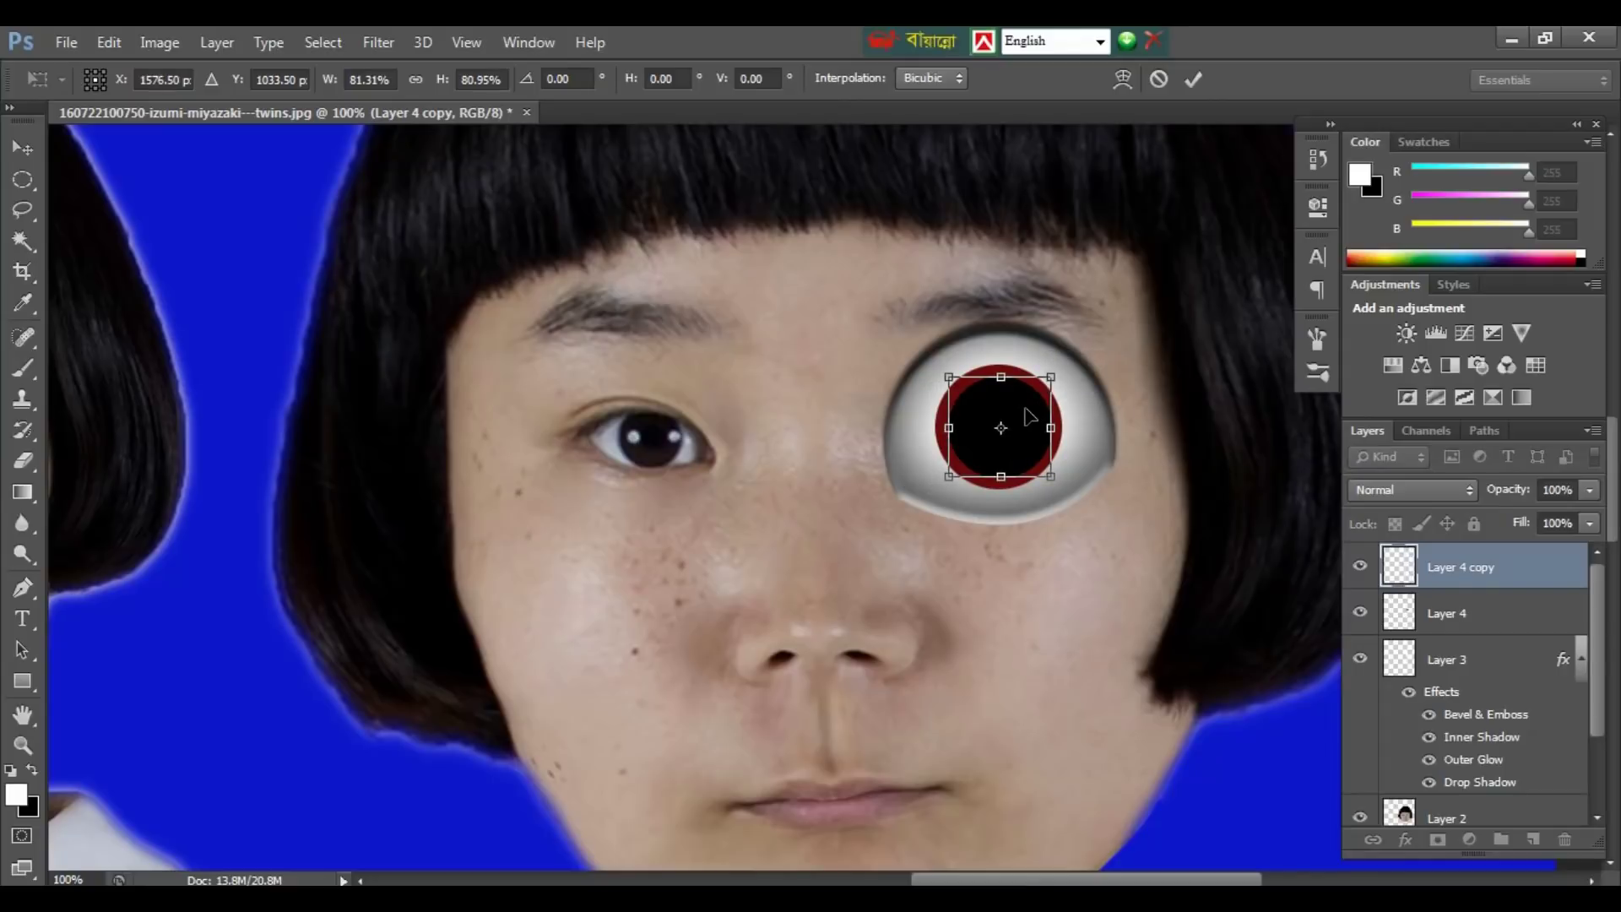
key("Left")
key("Return")
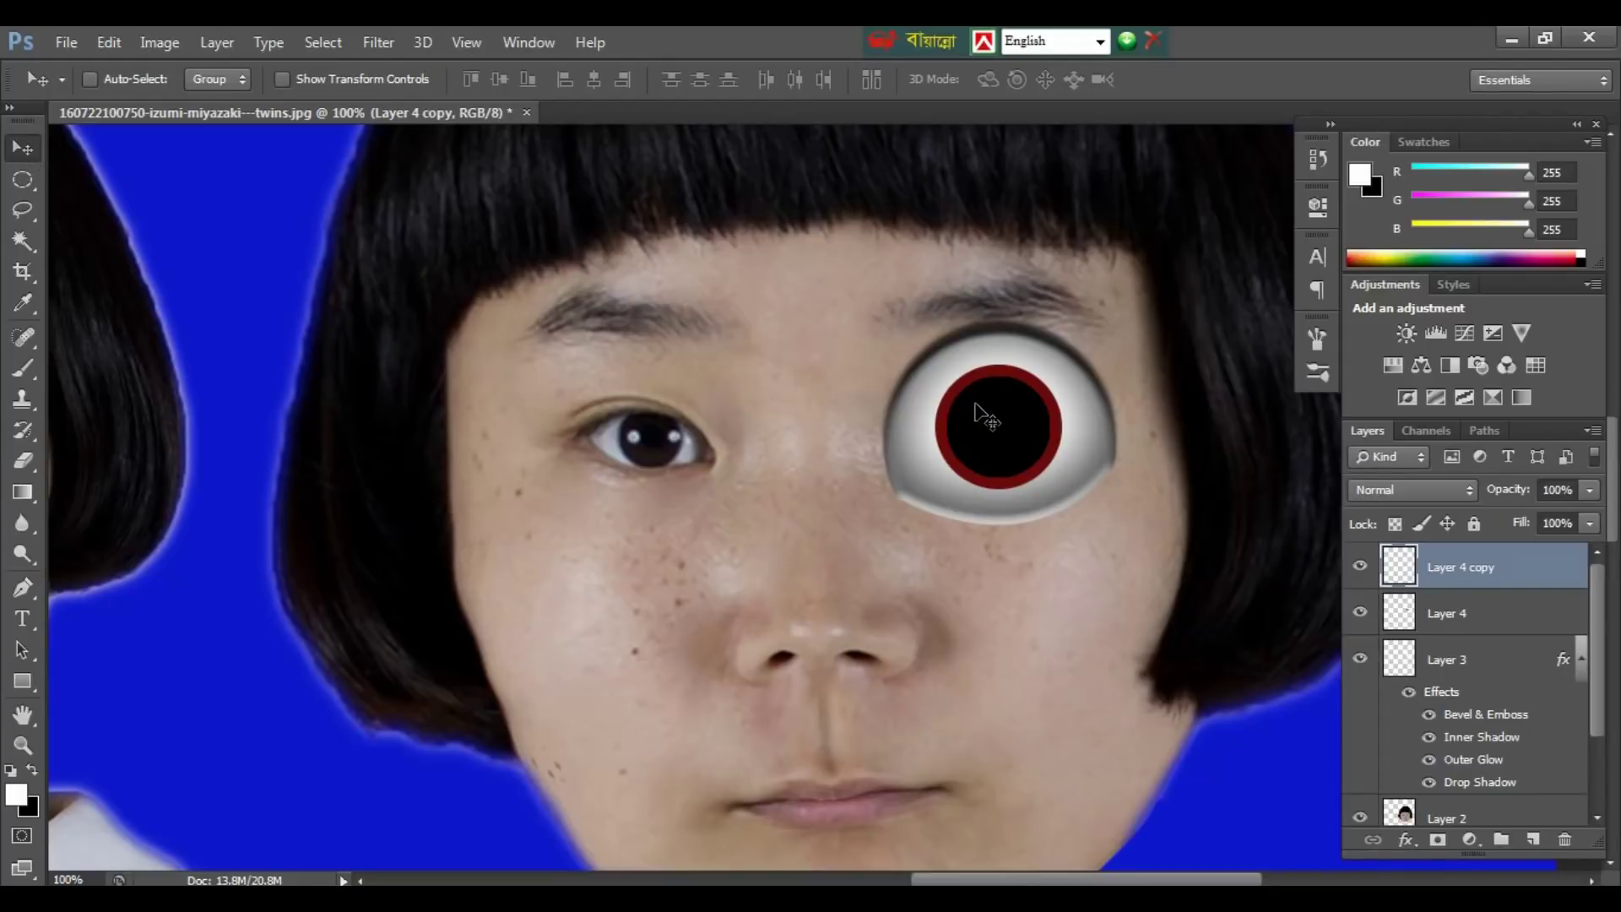
Step: Duplicate the black pupil beside the eye and fill the copy white
left_click_drag(974, 405, 798, 401, "alt")
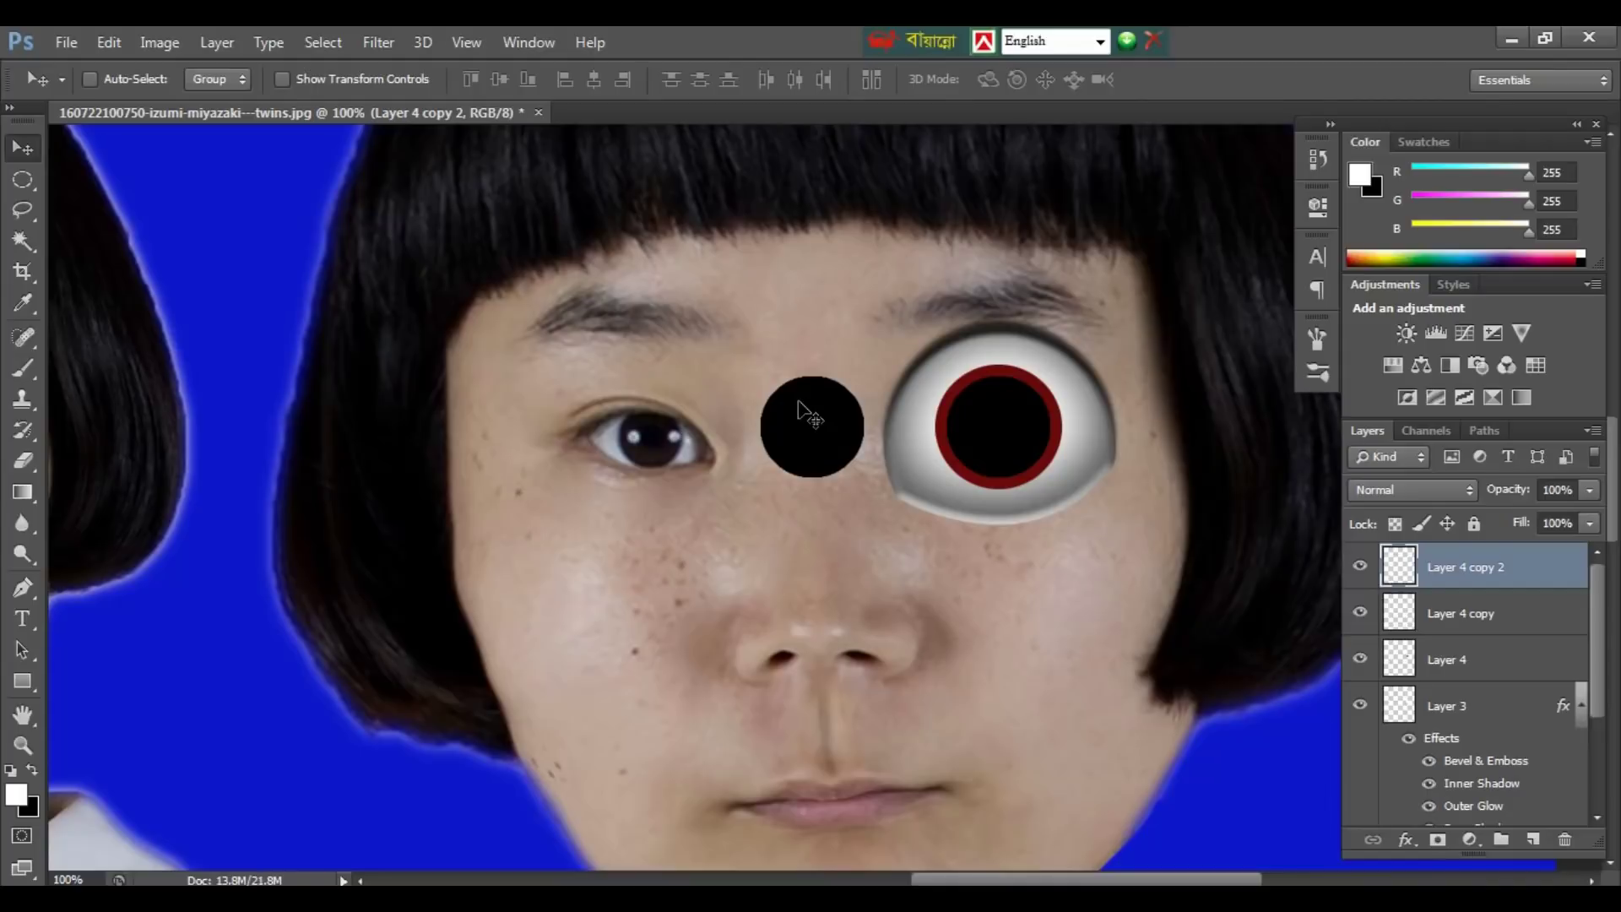
key("w")
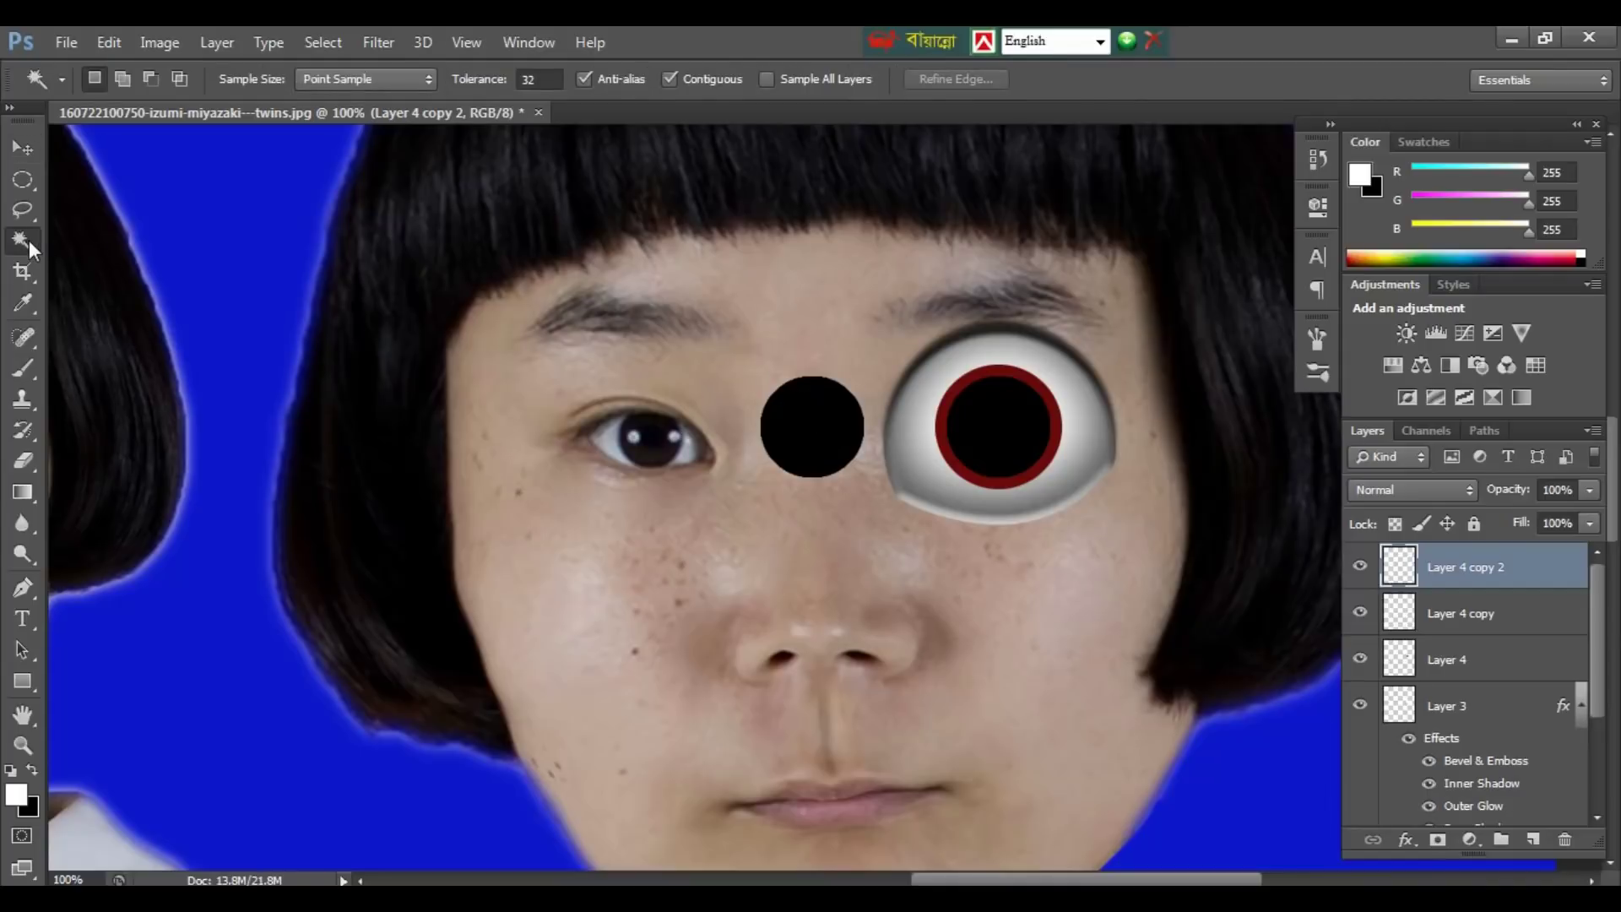
left_click(813, 439)
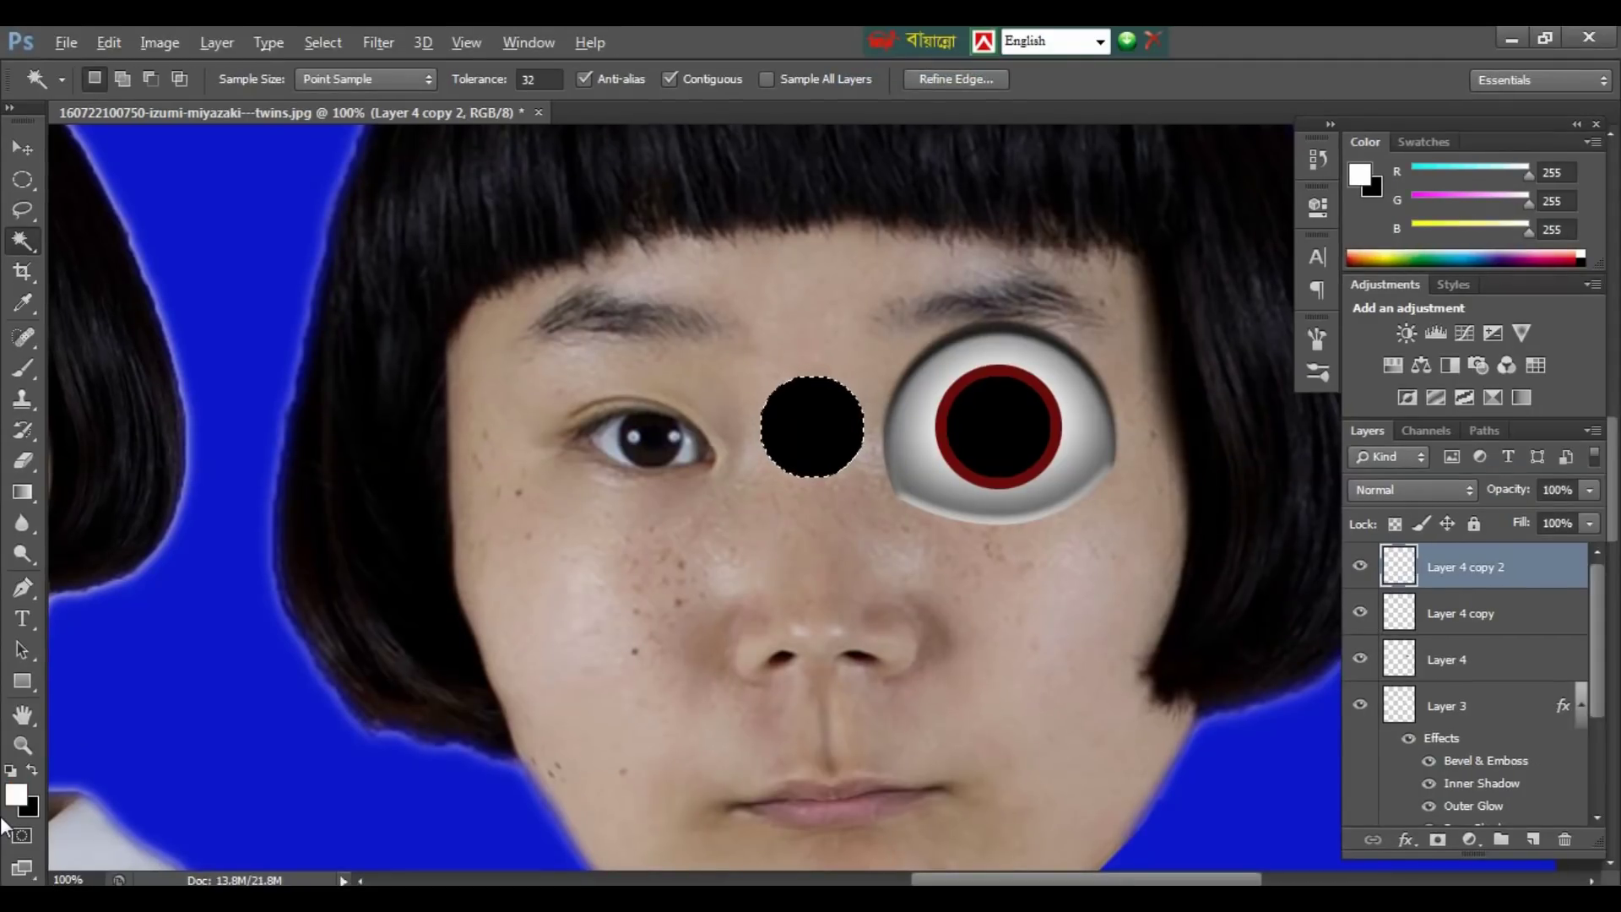
key("alt+BackSpace")
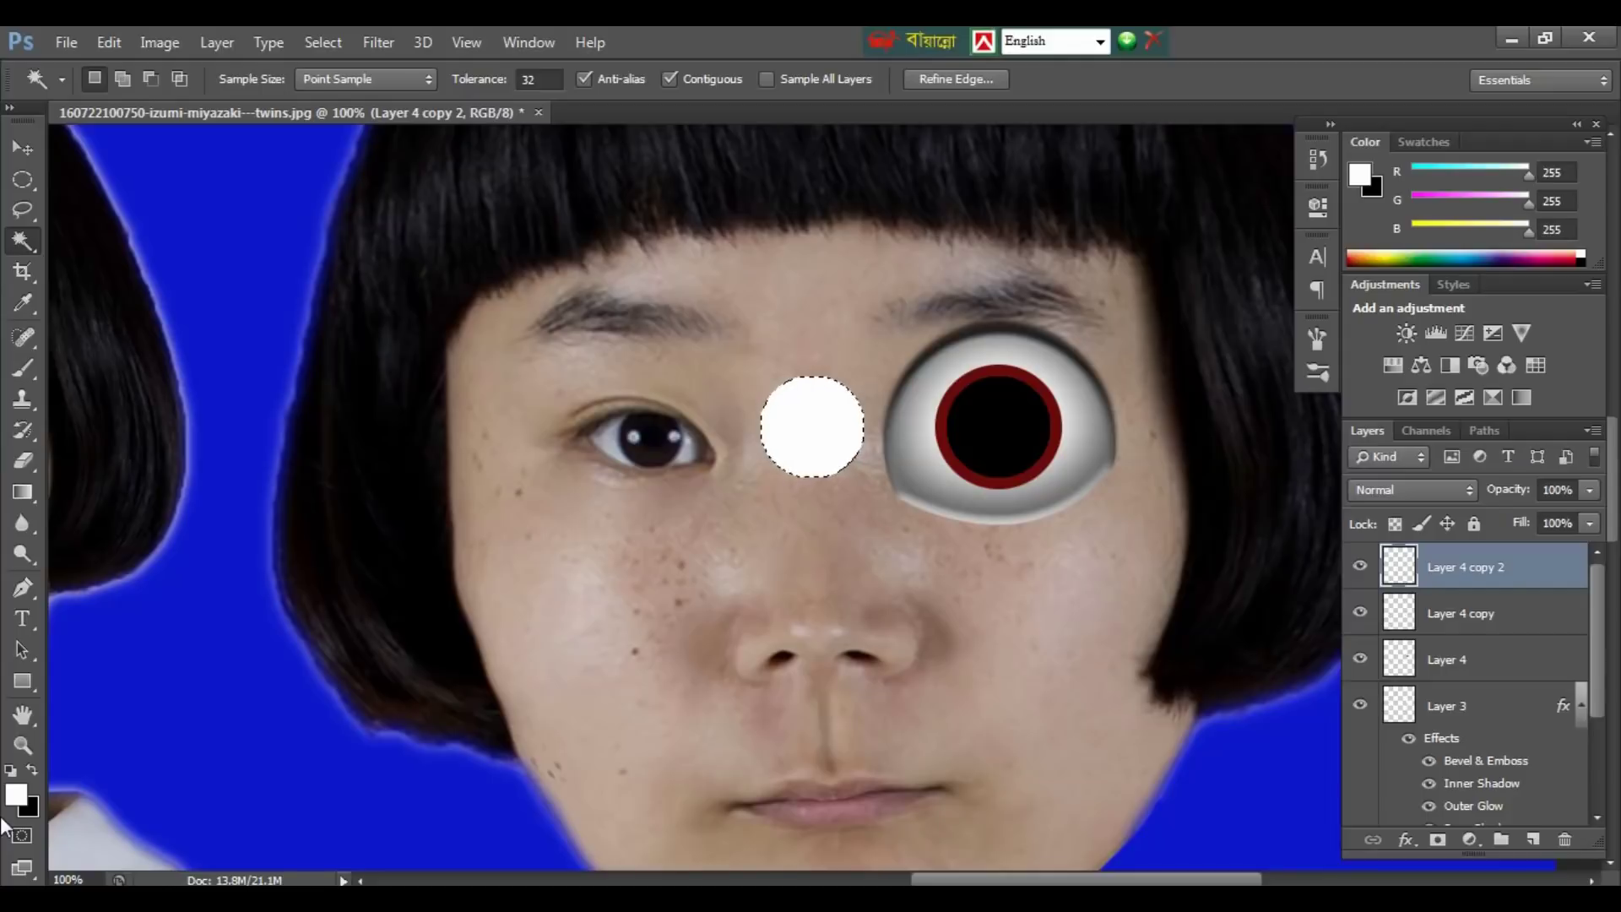
key("ctrl+d")
Step: Shrink the white circle to about a third and place it in the pupil as a highlight
key("ctrl+t")
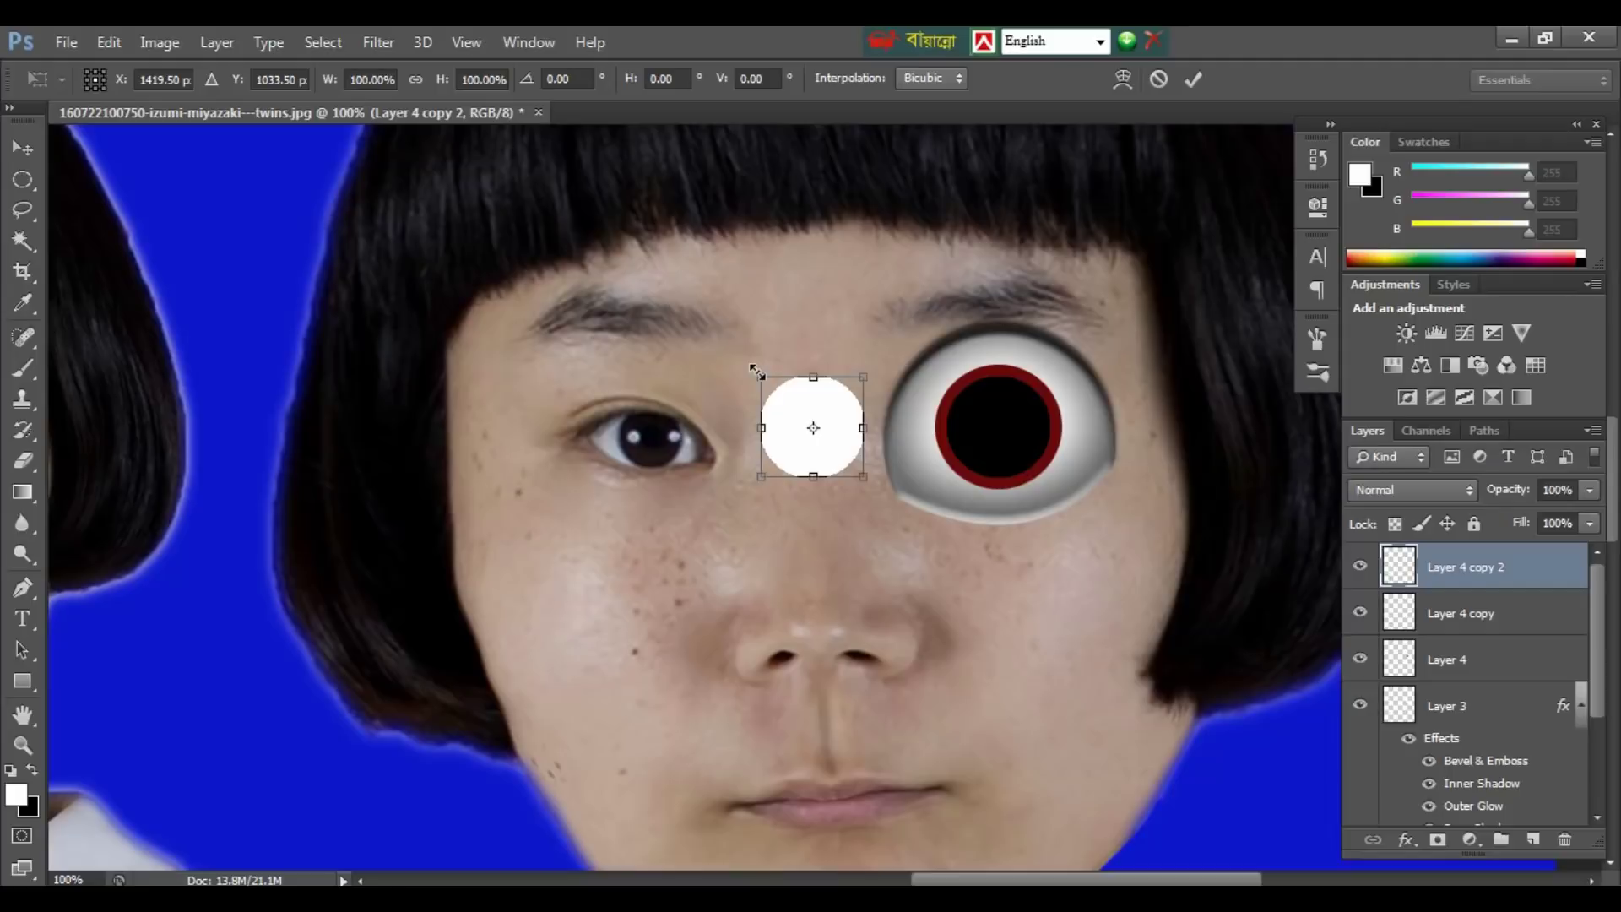
left_click_drag(754, 369, 792, 404)
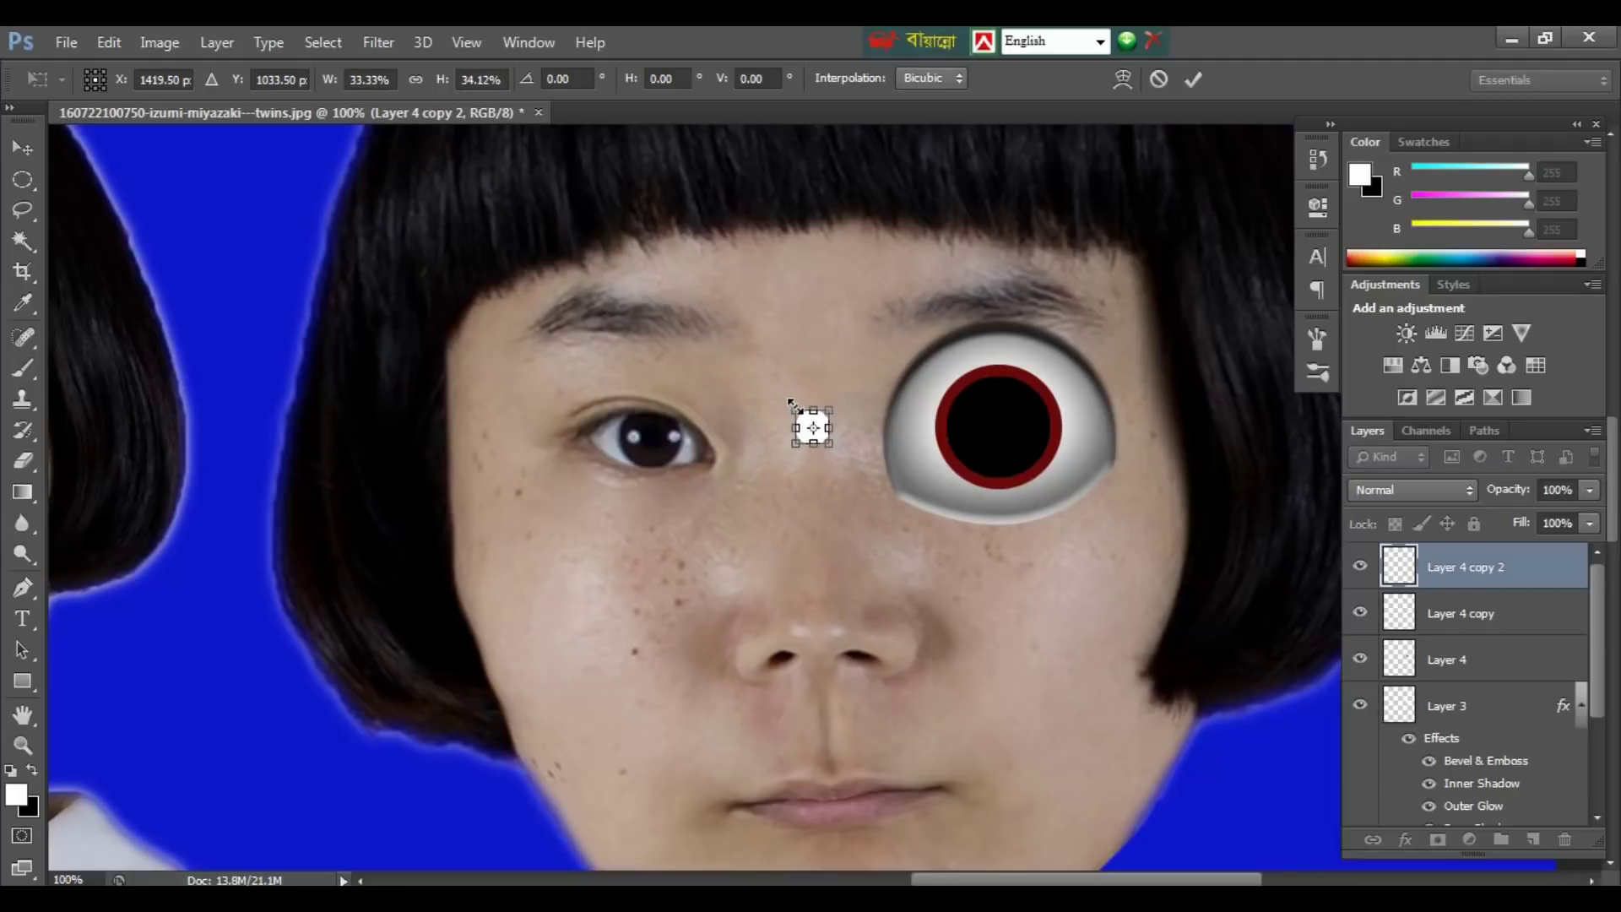
key("Return")
key("v")
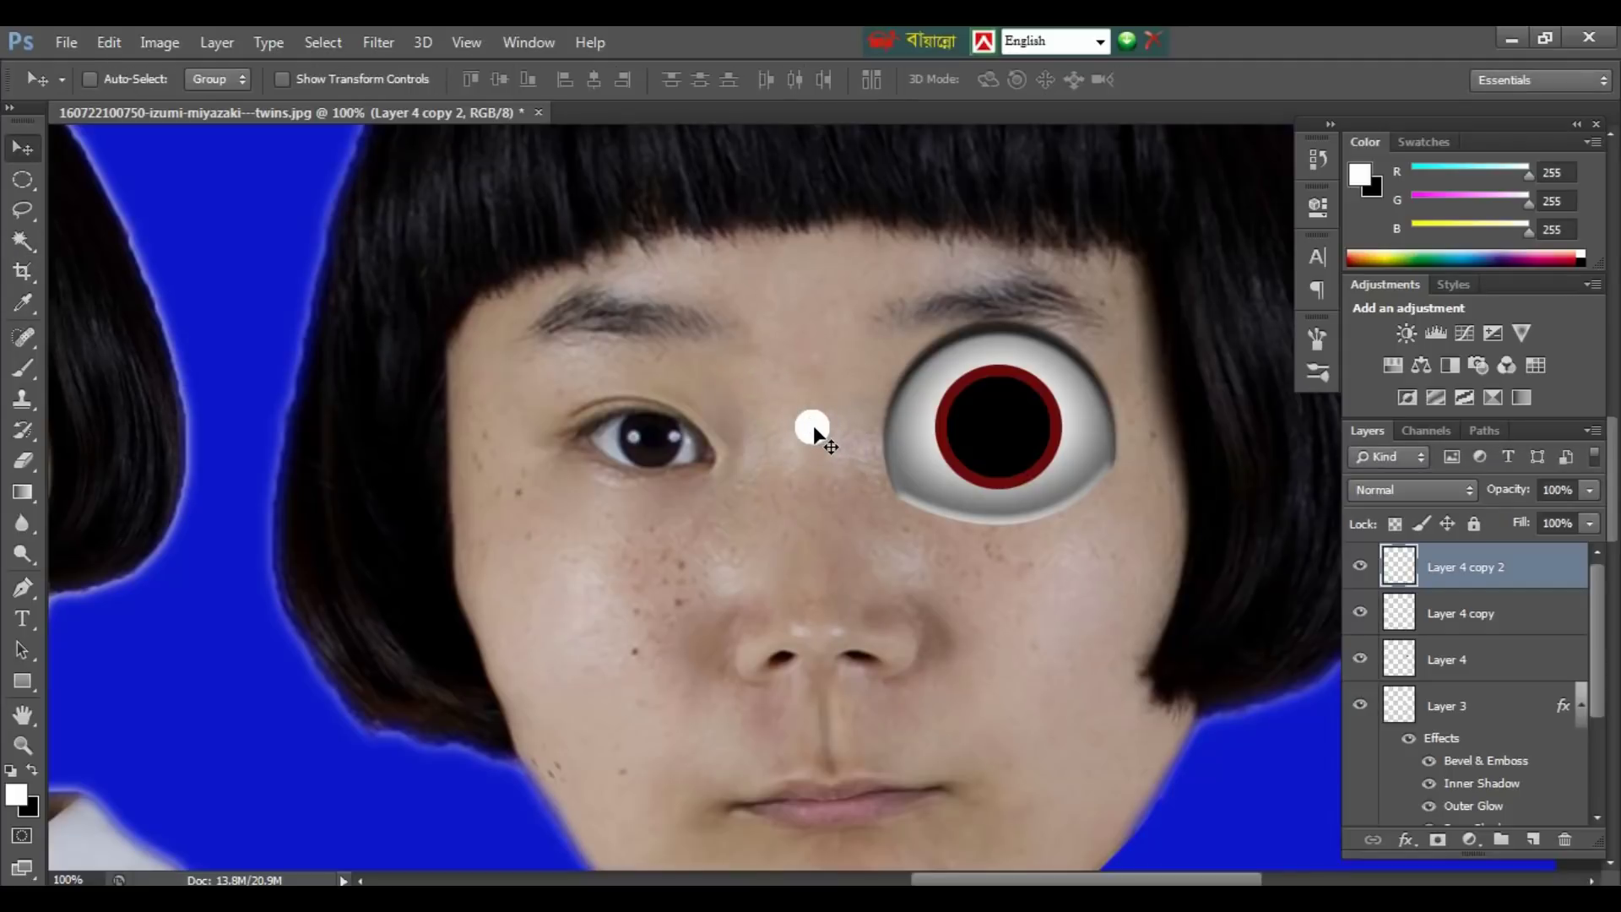
left_click_drag(813, 426, 986, 409)
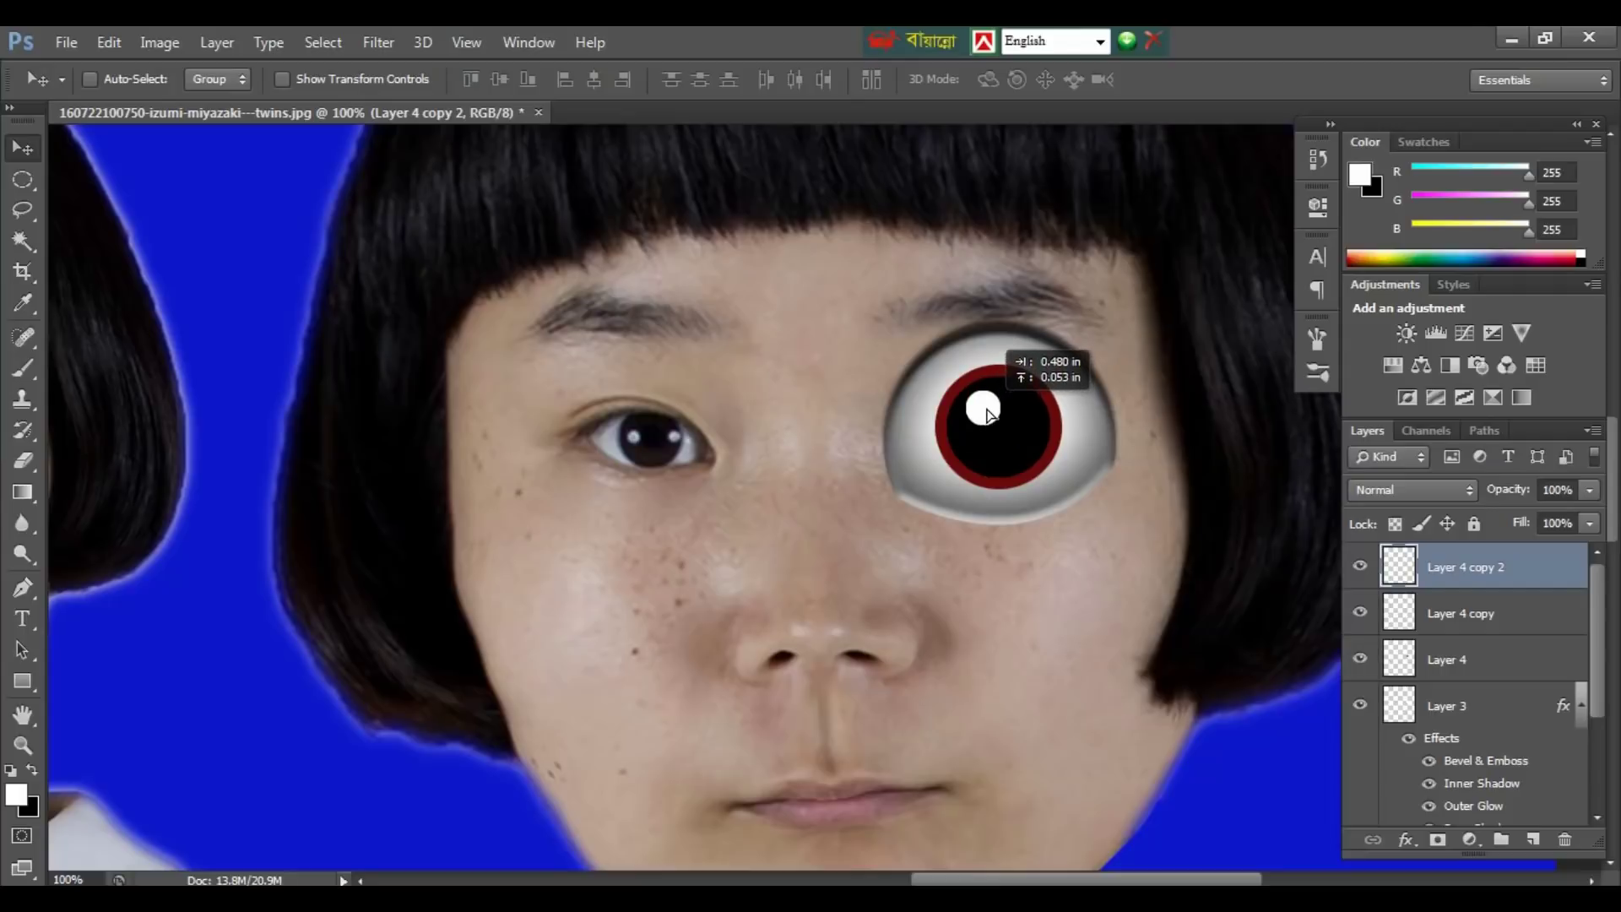
key("ctrl+minus")
key("ctrl+minus")
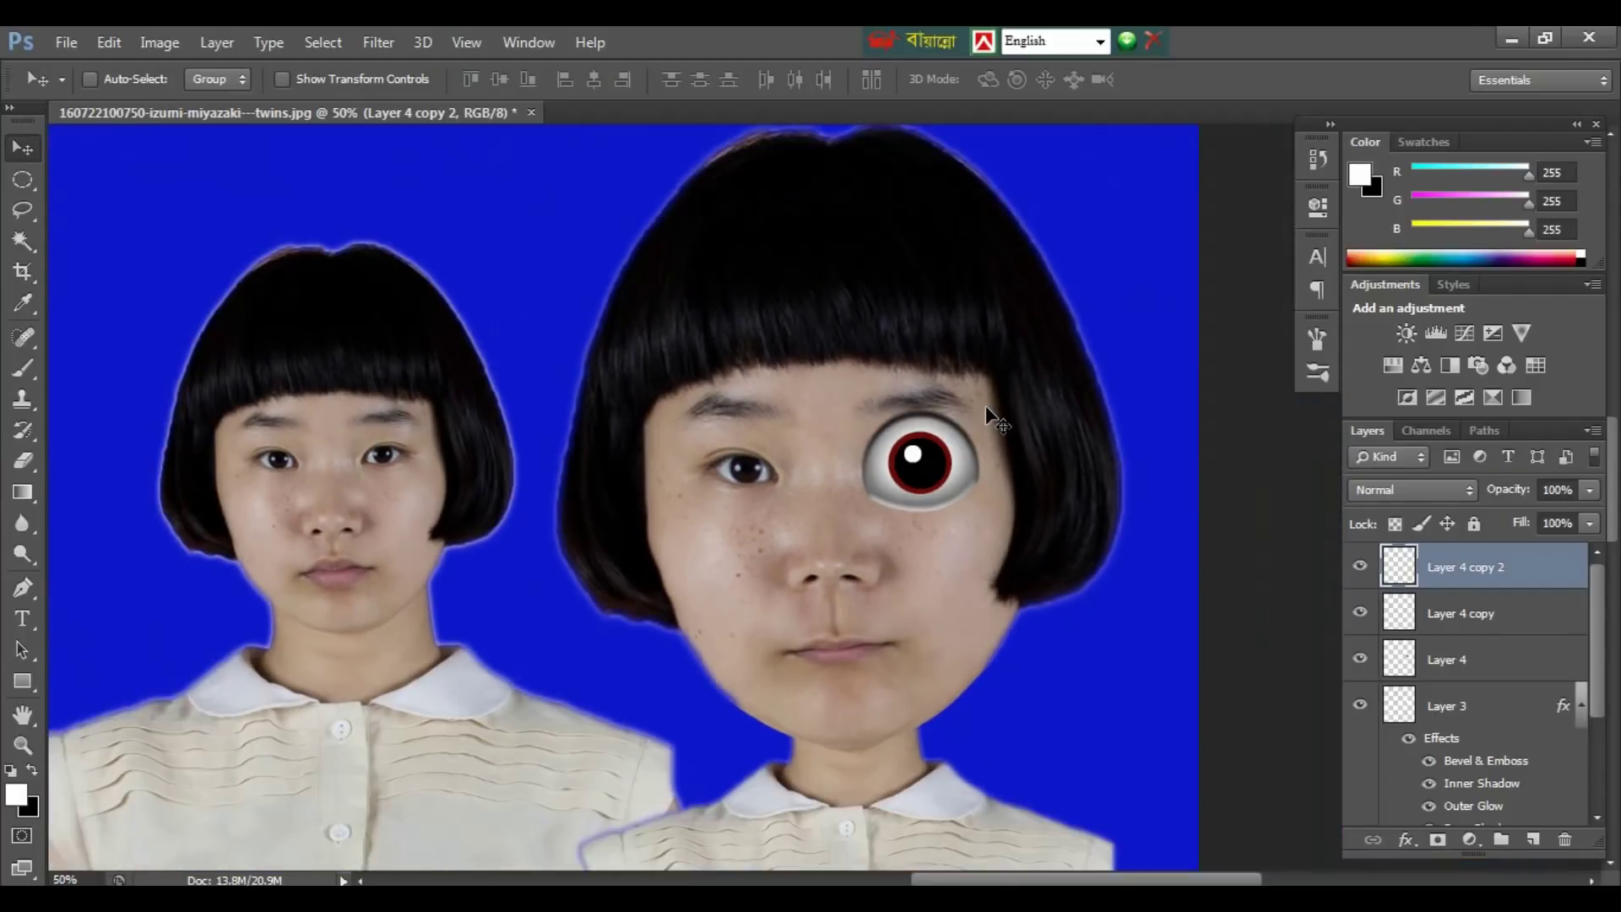
Step: Merge Layer 4 copy, Layer 4 and Layer 3 into Layer 4 copy 2
key("ctrl+minus")
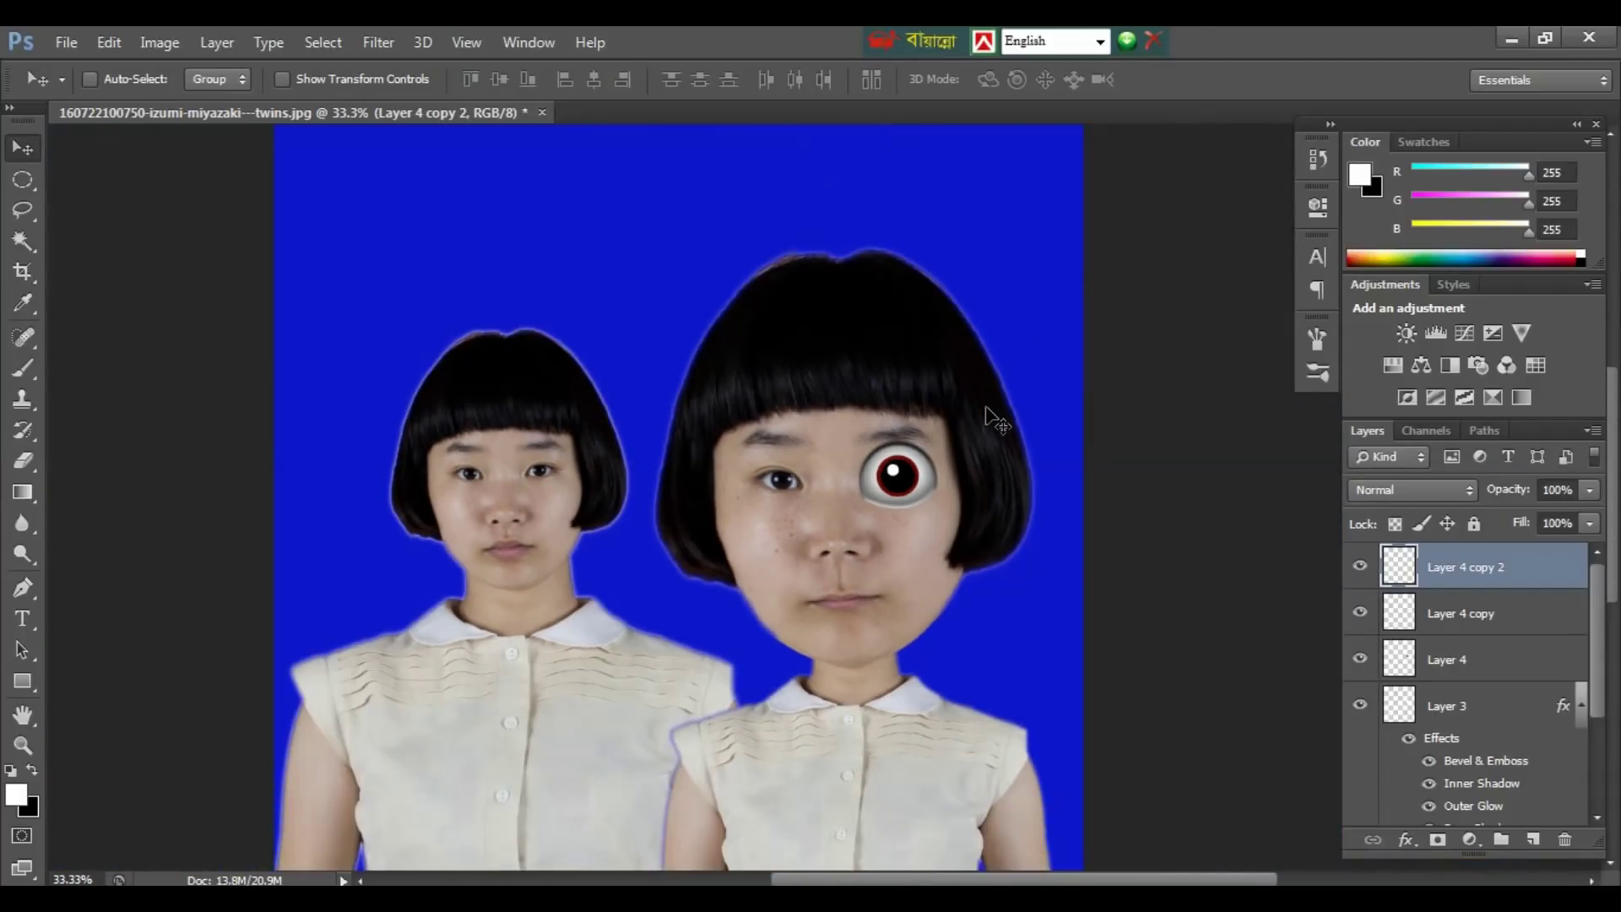
key("ctrl+plus")
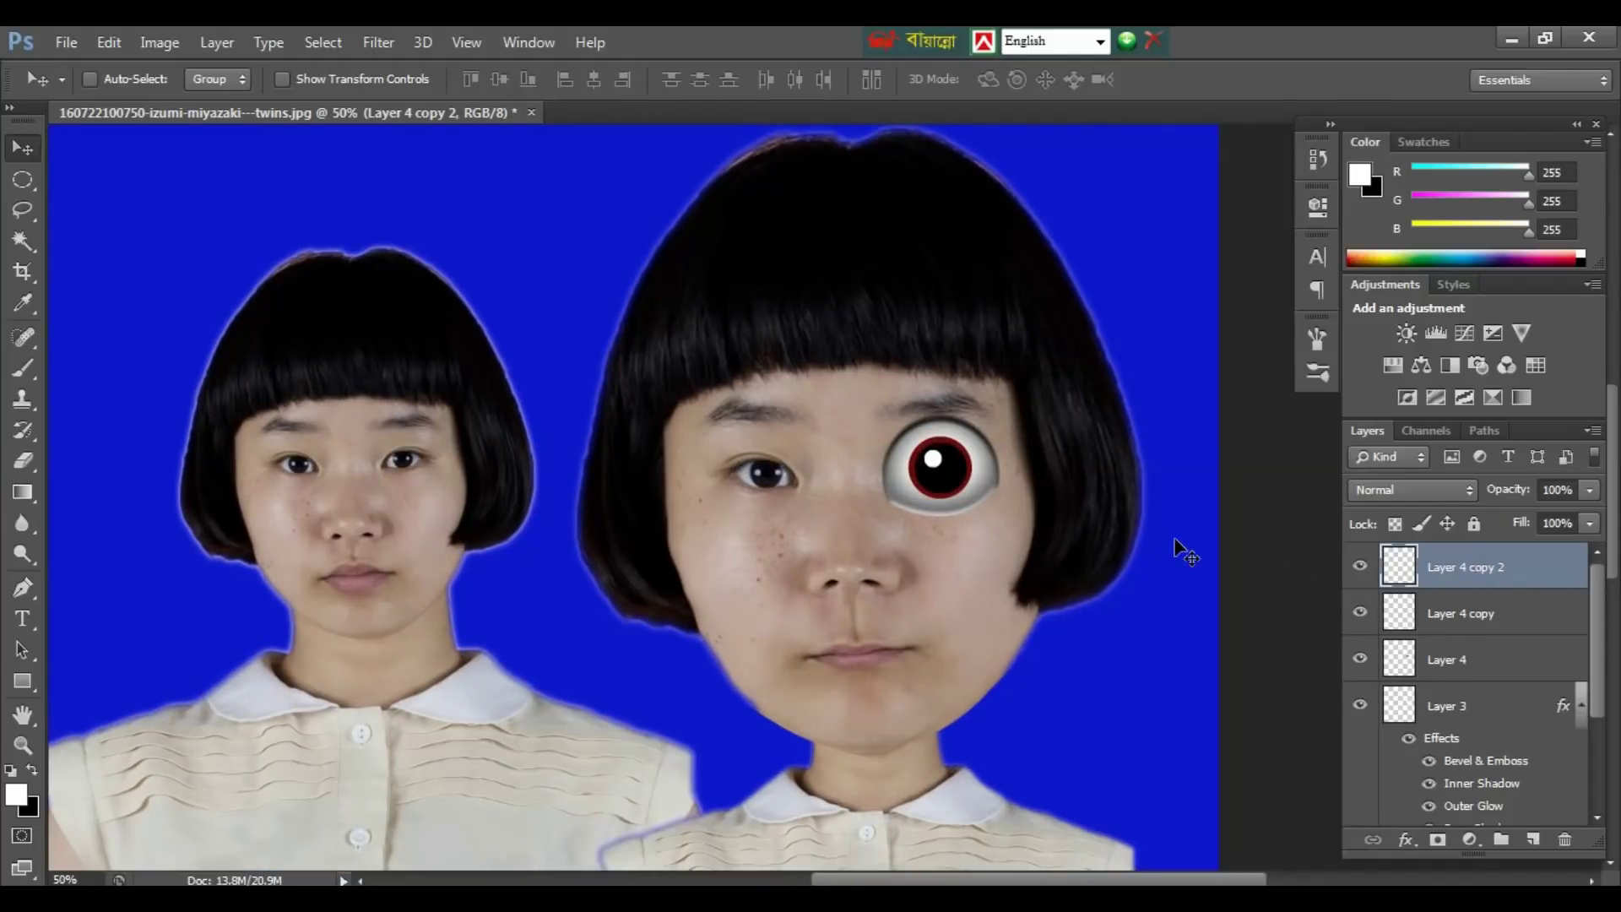
left_click(1447, 617, "shift")
left_click(1463, 664, "shift")
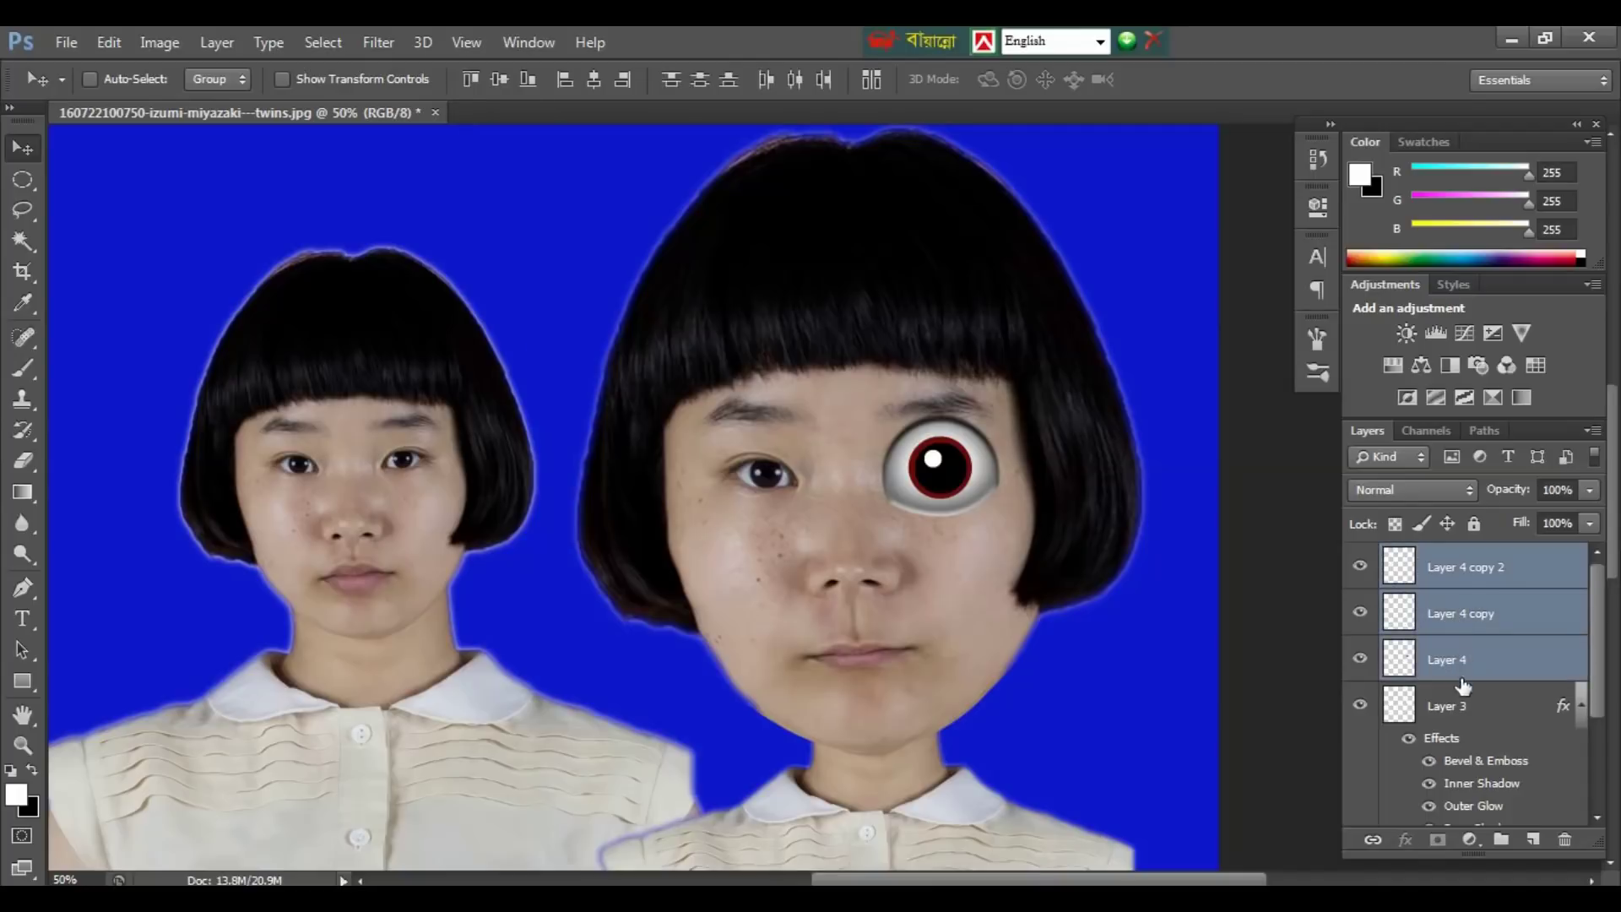
left_click(1454, 711, "shift")
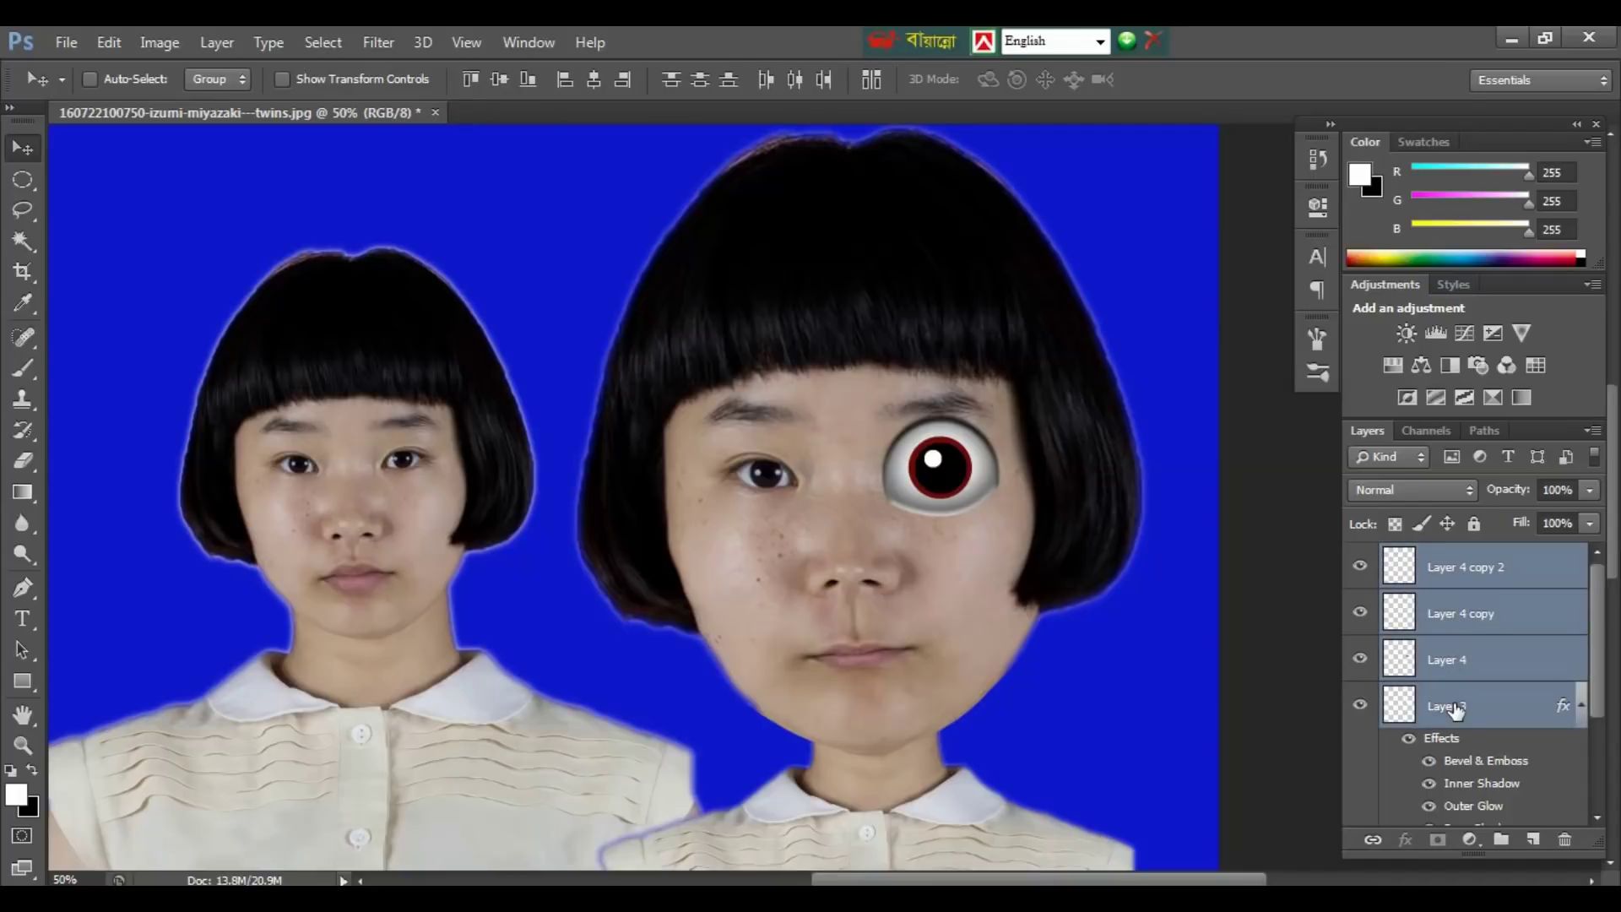
key("ctrl+e")
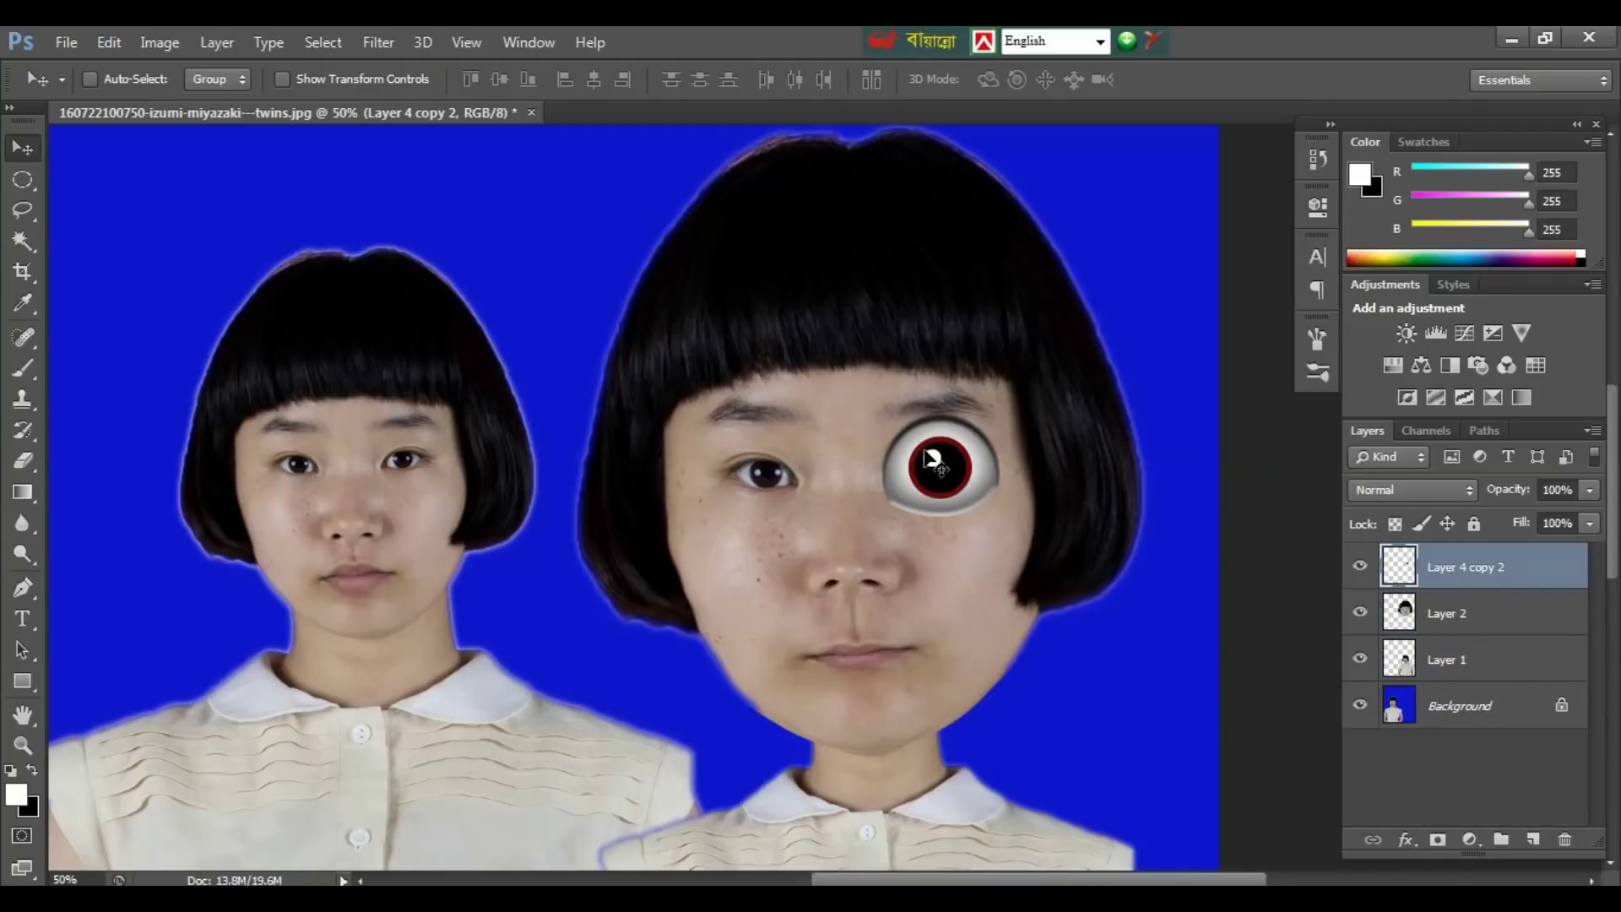
Step: Duplicate the eye, flip it horizontally, and place it over the girl's other eye
left_click_drag(931, 458, 812, 469)
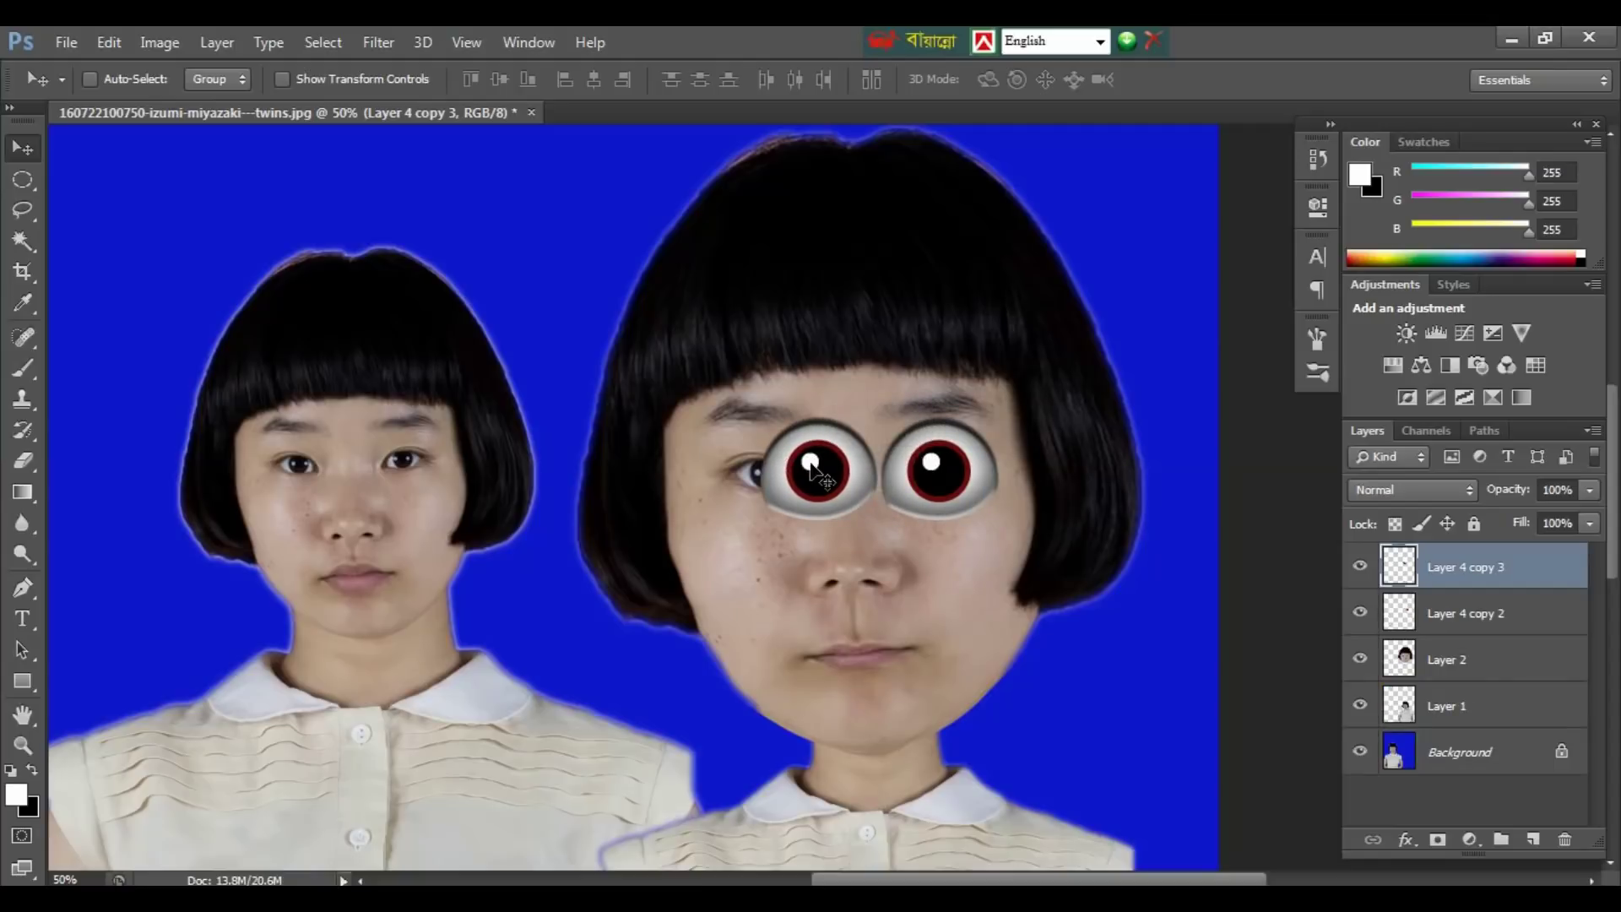
key("ctrl+t")
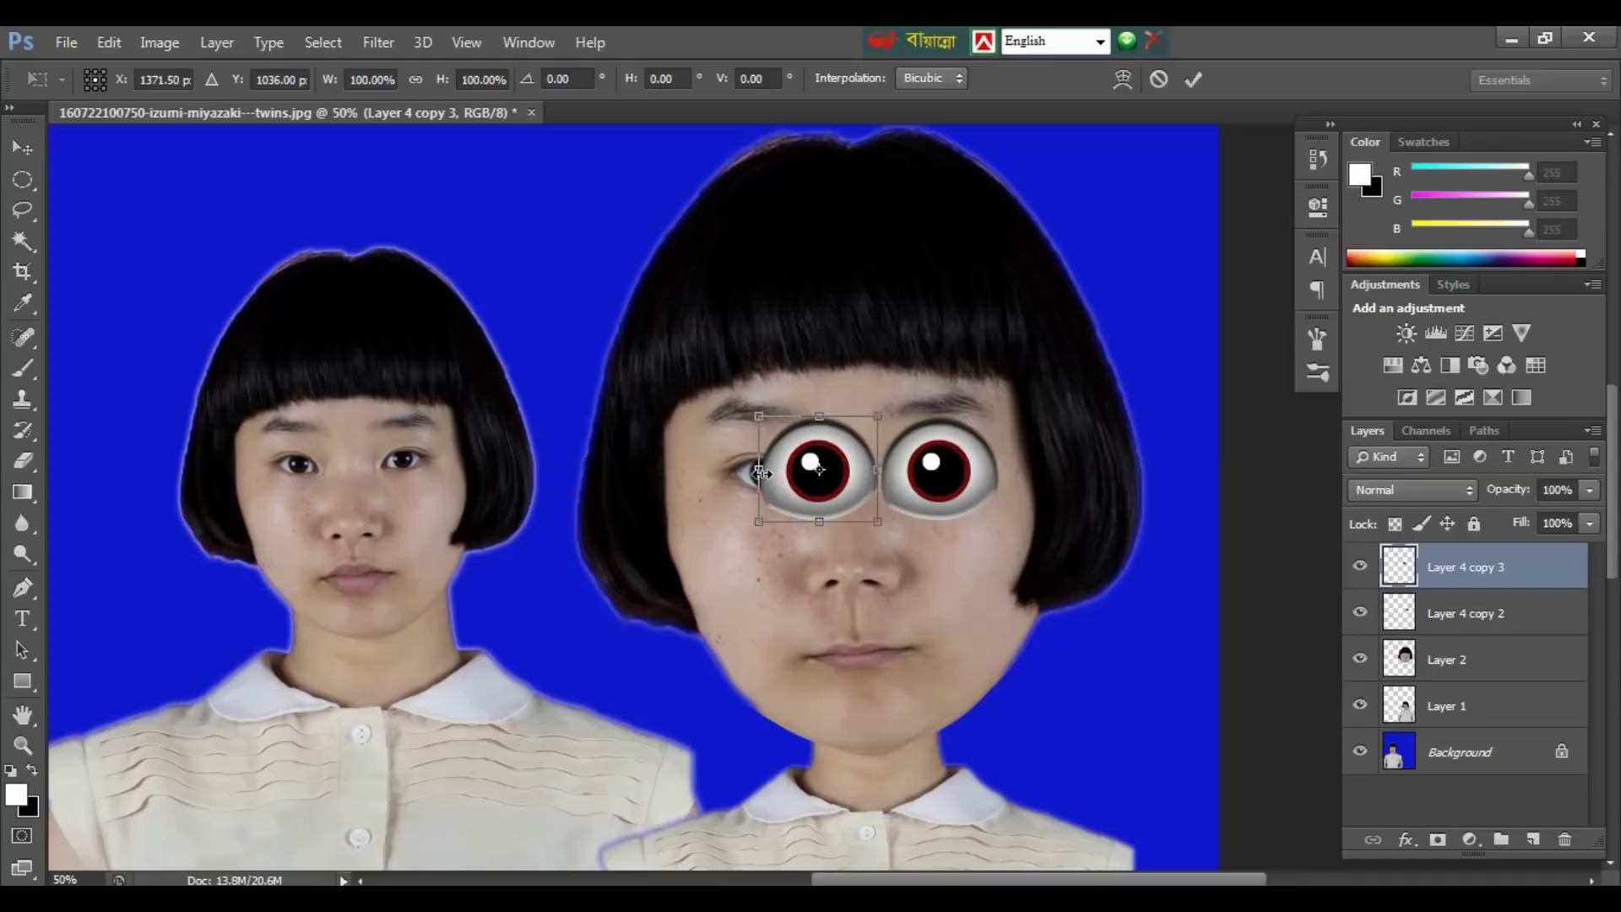
mouse_move(760, 472)
left_mouse_down()
mouse_move(896, 491)
mouse_move(781, 477)
left_mouse_up()
key("Return")
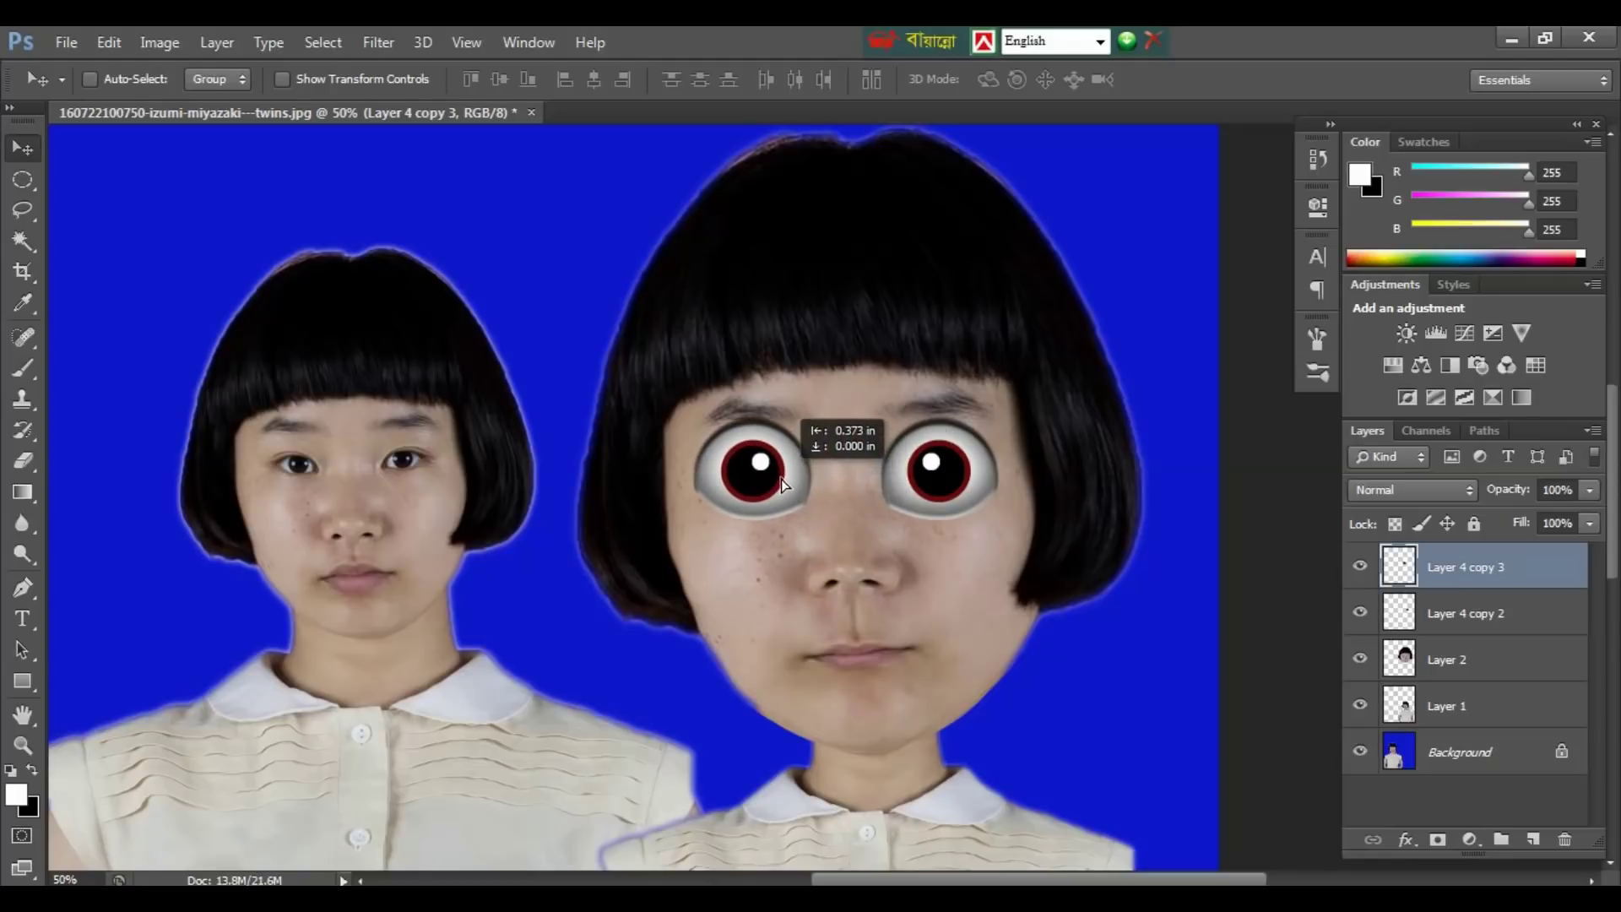
Step: Zoom out to 16.7% to view the whole twin composite
key("ctrl+minus")
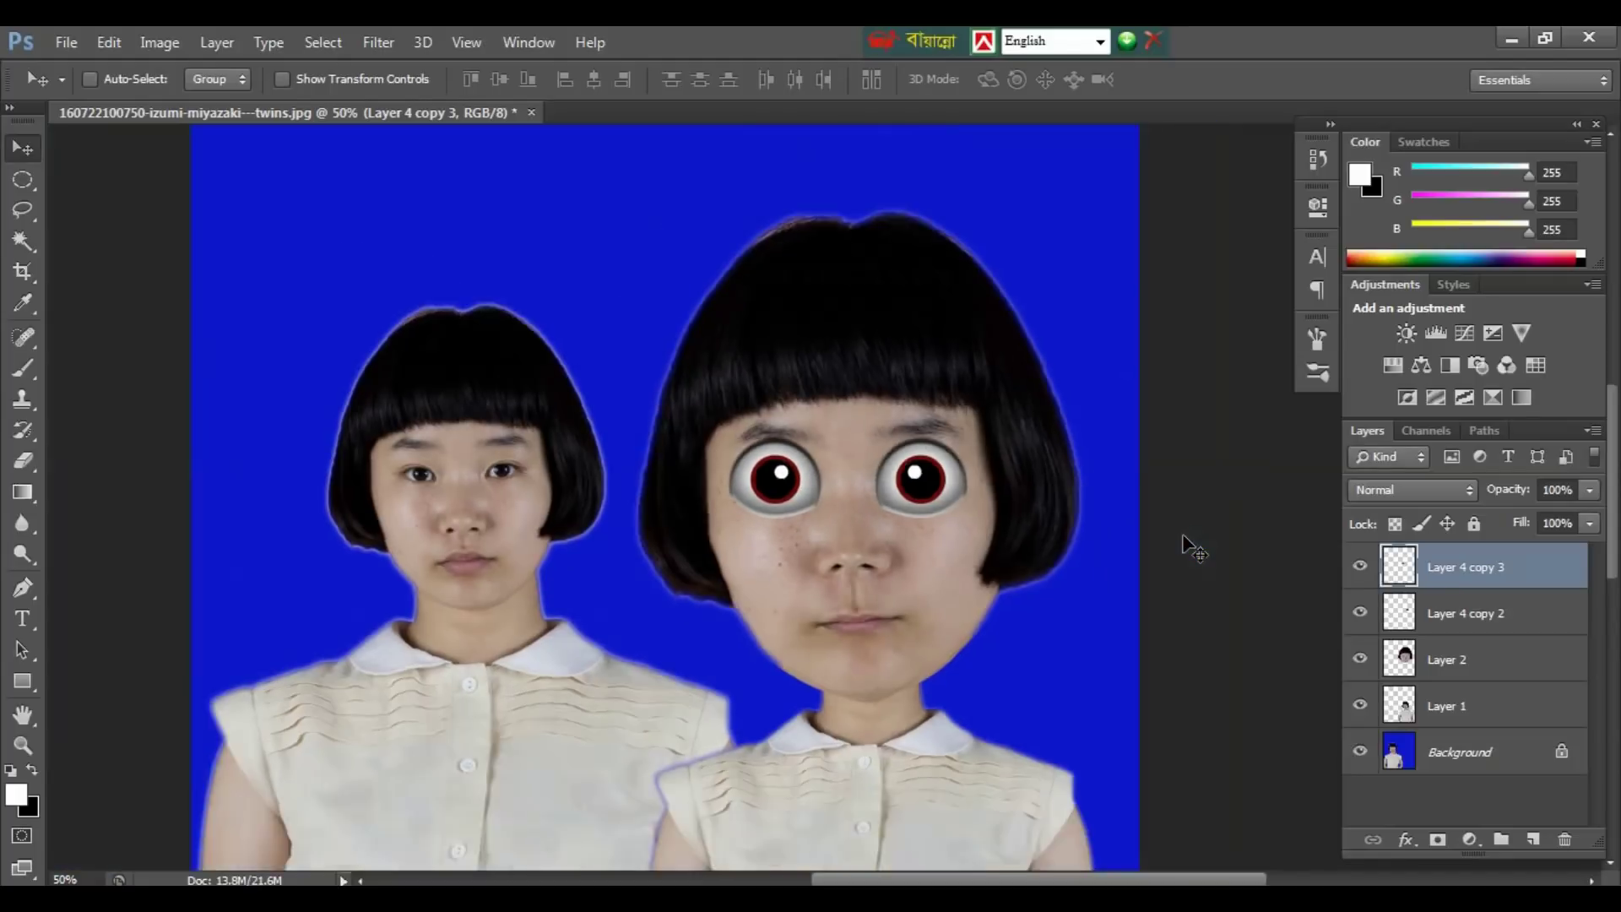
key("ctrl+minus")
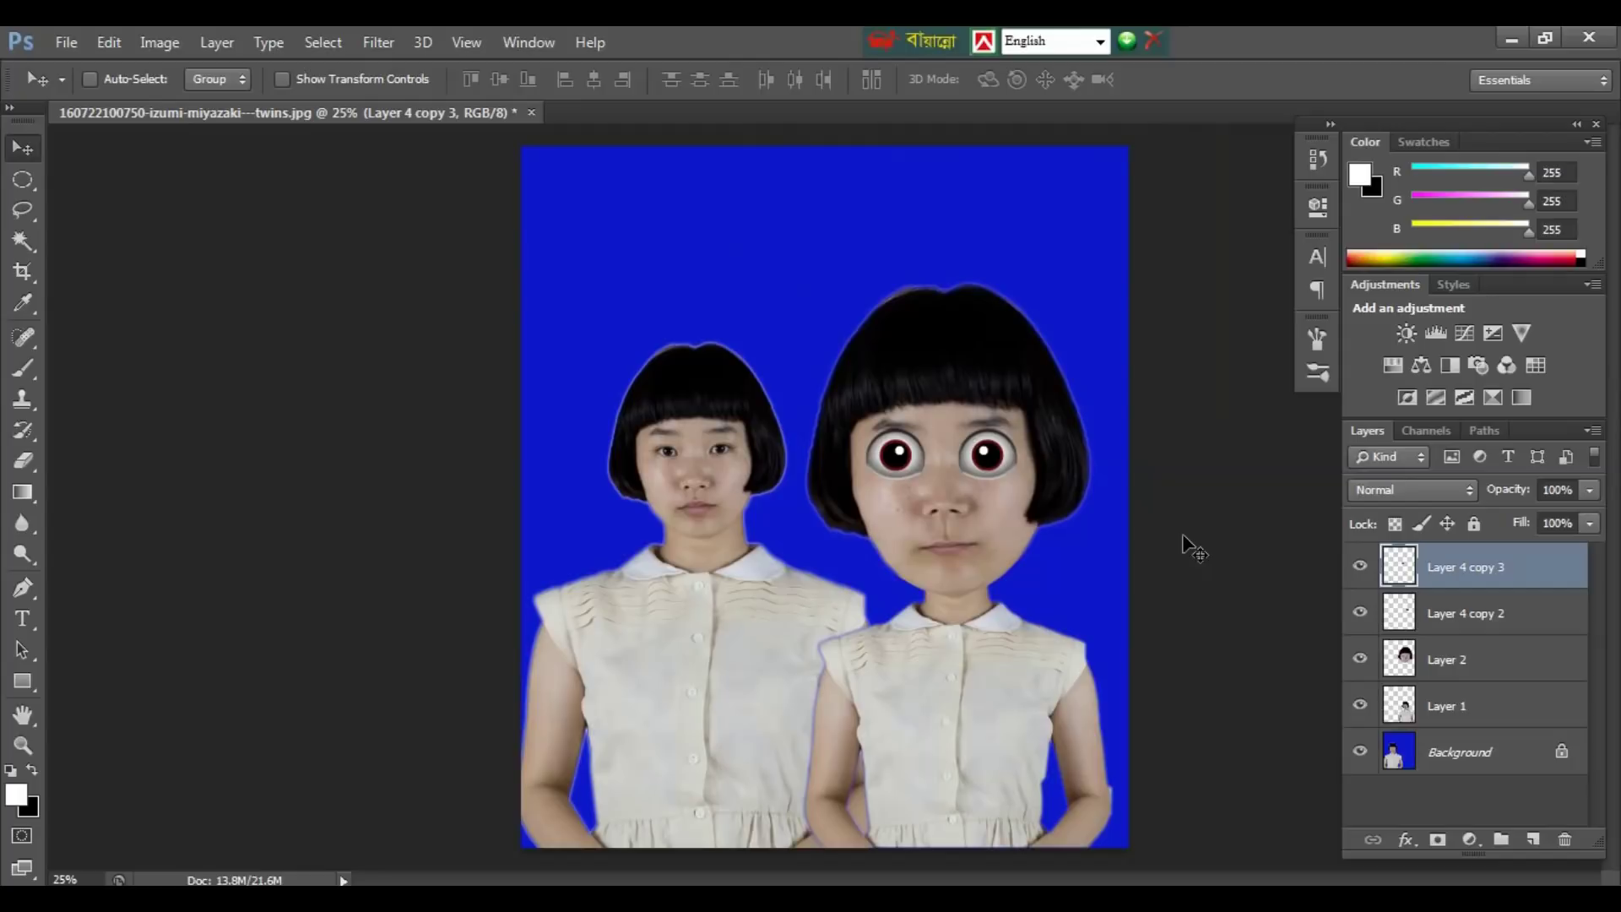
key("ctrl+minus")
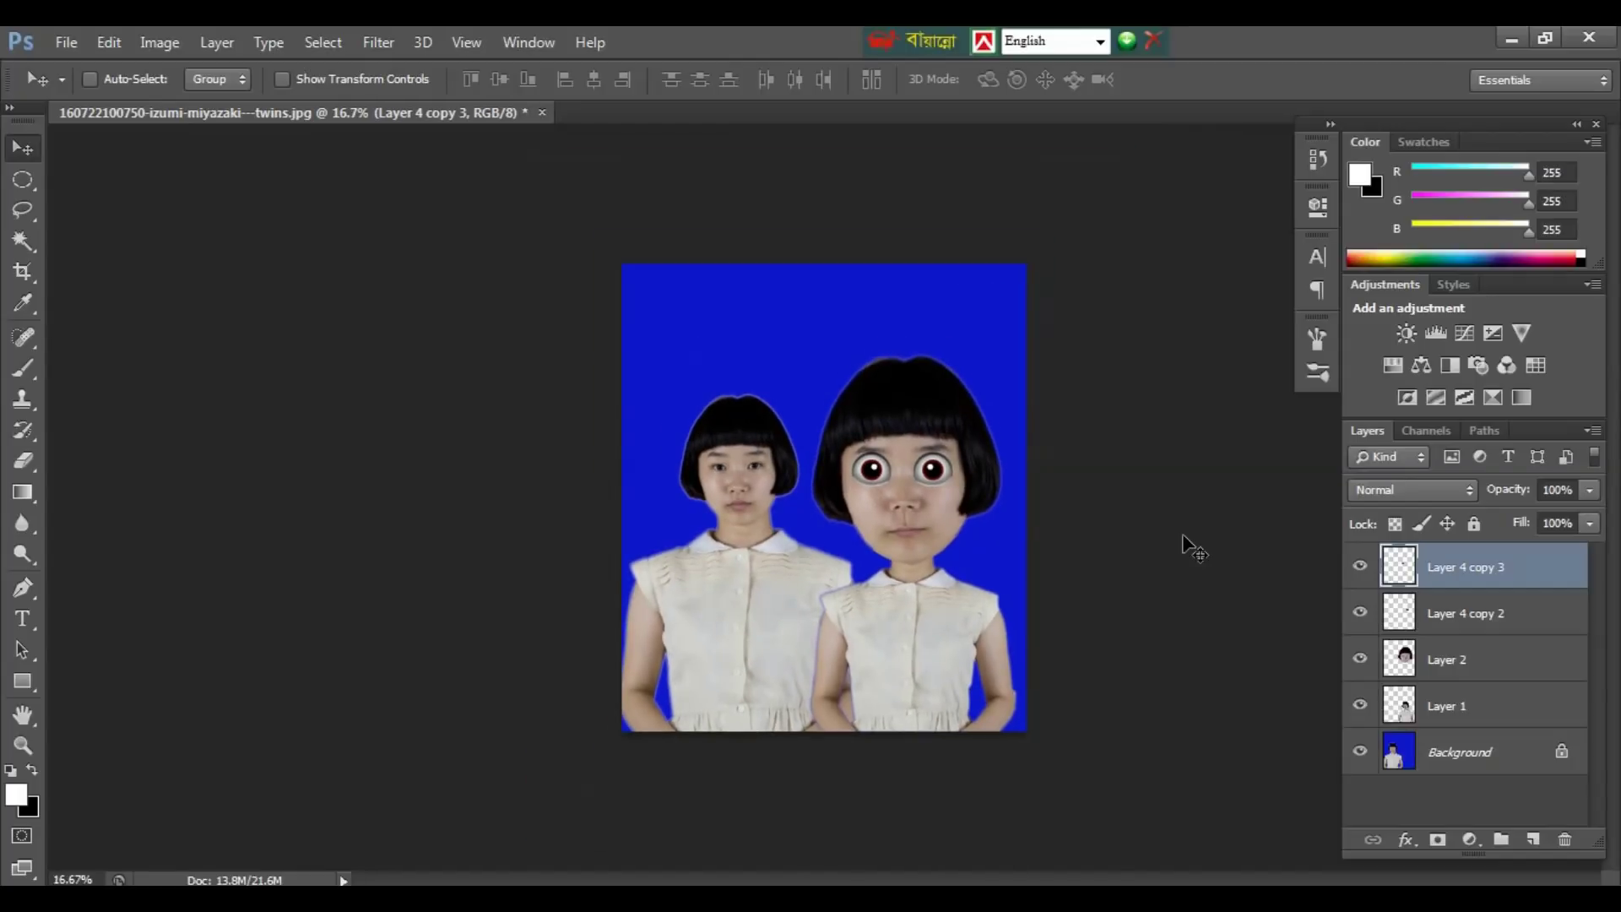